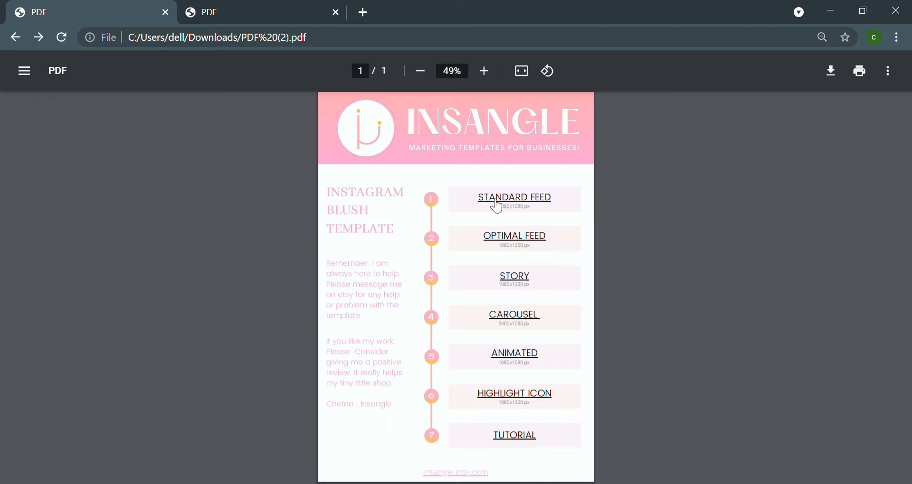
# - Open the Standard Feed template from the PDF, choose to use it in Canva, and sign up with Google
pyautogui.click(525, 205)
pyautogui.click(265, 19)
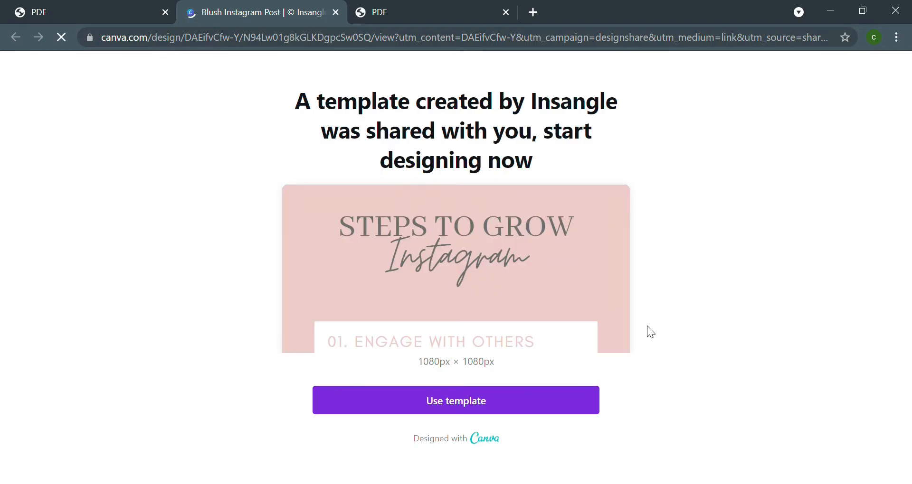
pyautogui.click(463, 402)
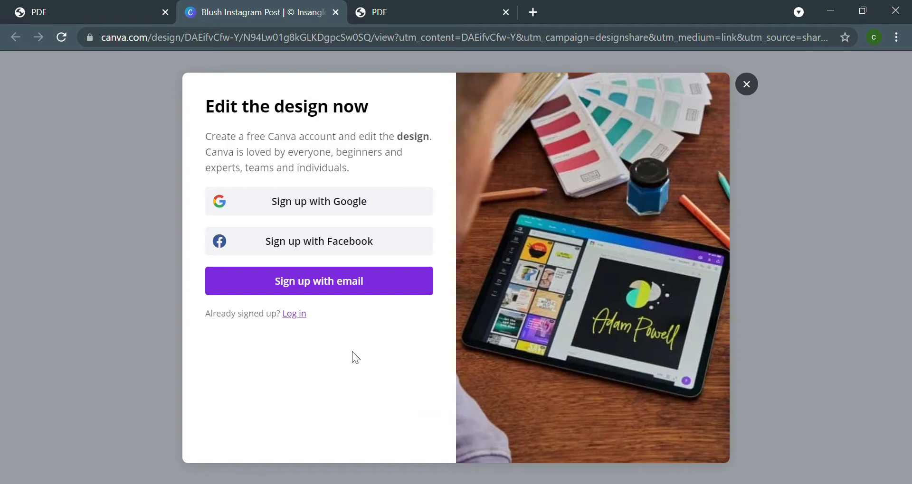
pyautogui.click(337, 207)
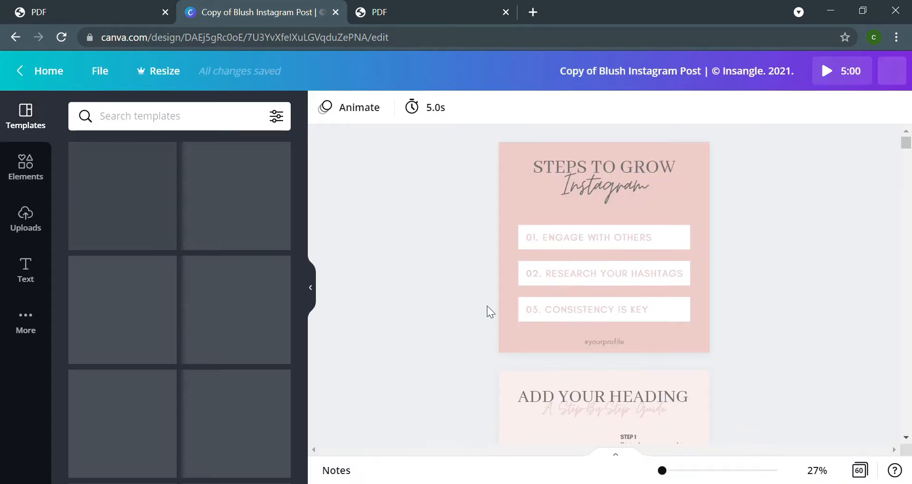
# - Show the design's pages as a grid and look through all the Instagram post templates
pyautogui.scroll(-2, 576, 266)
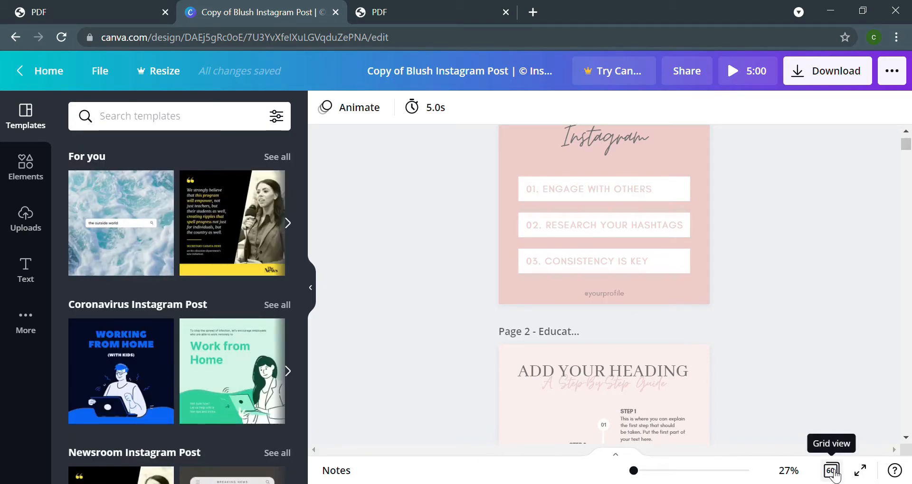
pyautogui.click(832, 472)
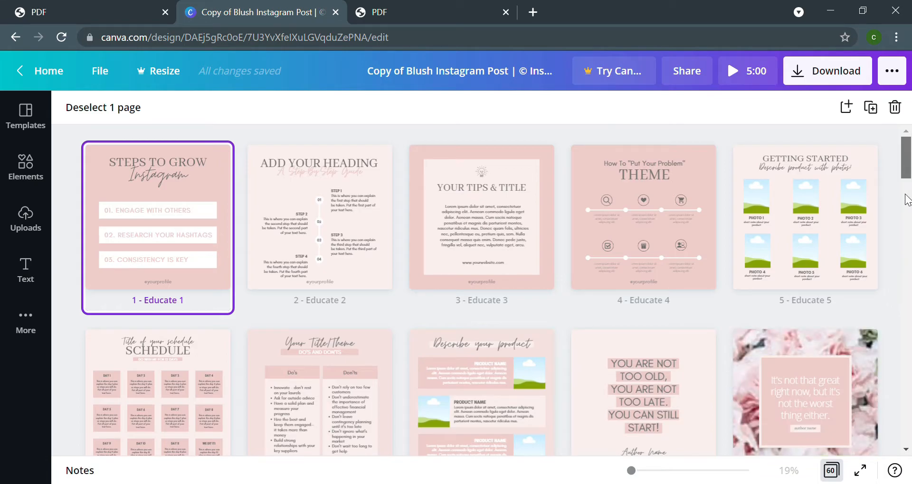
pyautogui.scroll(-9, 907, 199)
pyautogui.scroll(9, 908, 200)
pyautogui.scroll(-6, 908, 190)
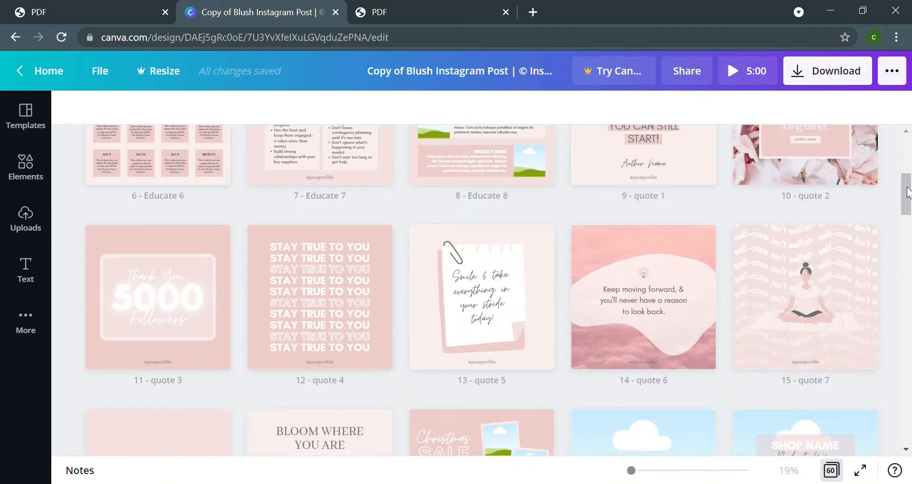
pyautogui.scroll(-4, 908, 247)
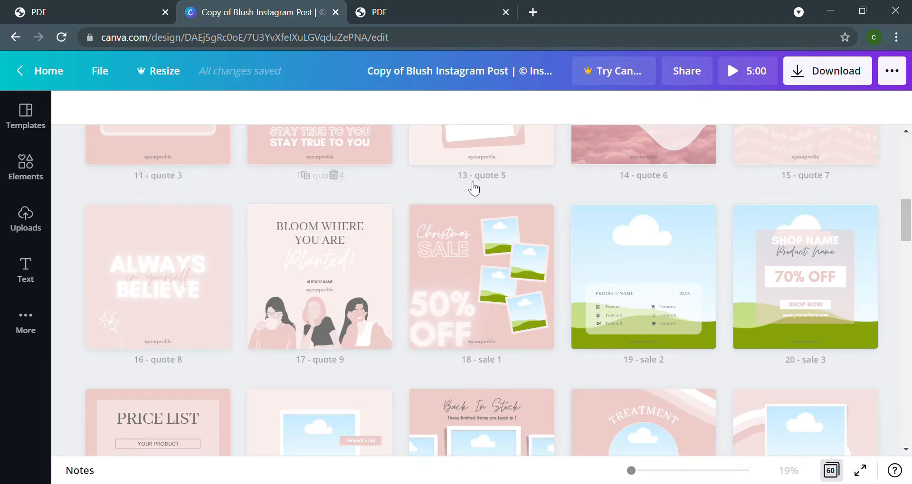
pyautogui.scroll(10, 333, 235)
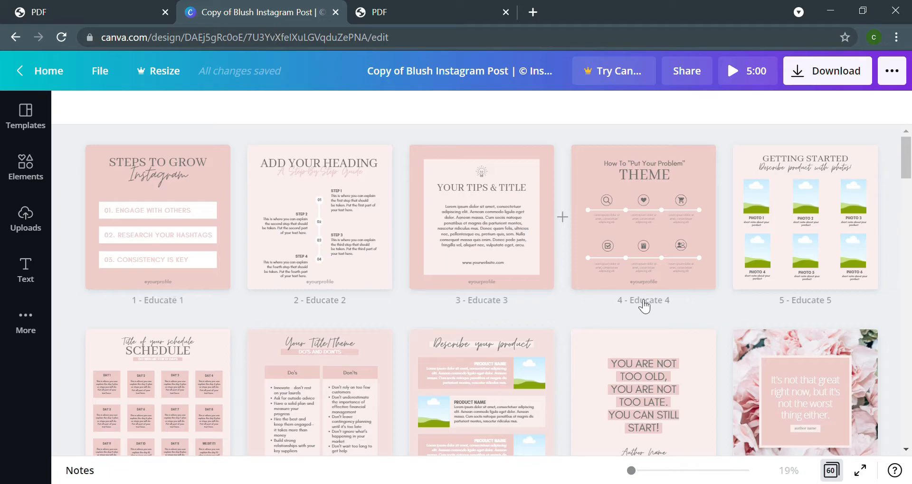
pyautogui.scroll(-1, 574, 310)
pyautogui.scroll(-7, 573, 310)
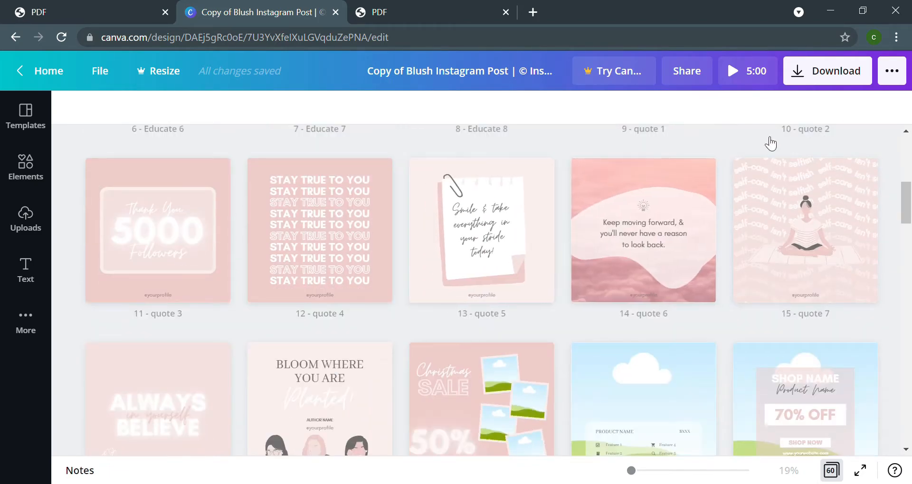
pyautogui.scroll(-10, 281, 321)
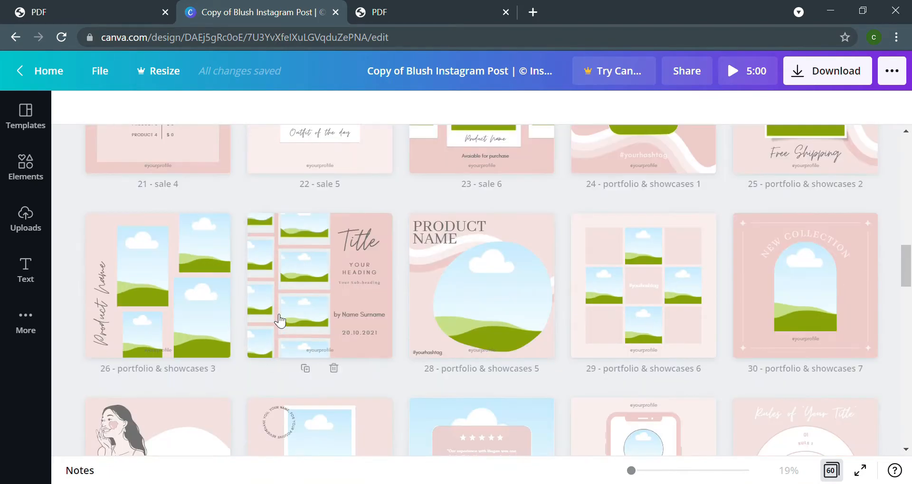
pyautogui.scroll(-8, 281, 321)
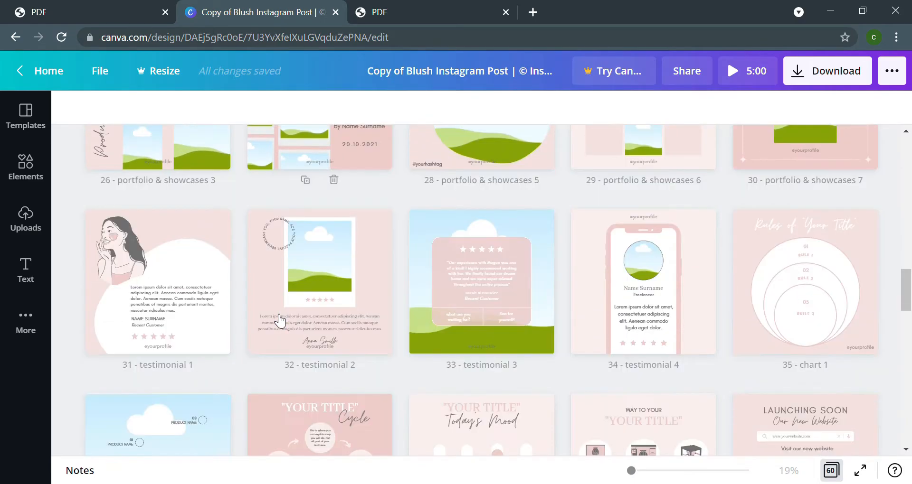
pyautogui.scroll(-8, 280, 321)
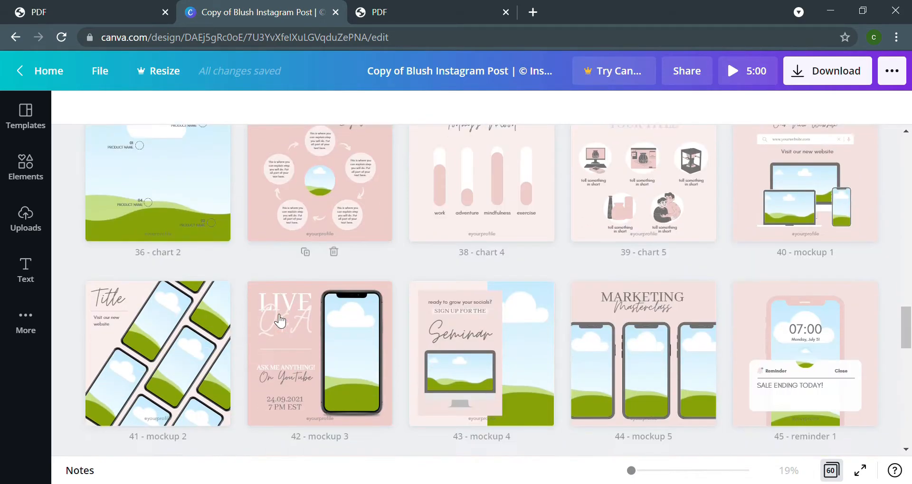
pyautogui.scroll(-11, 280, 321)
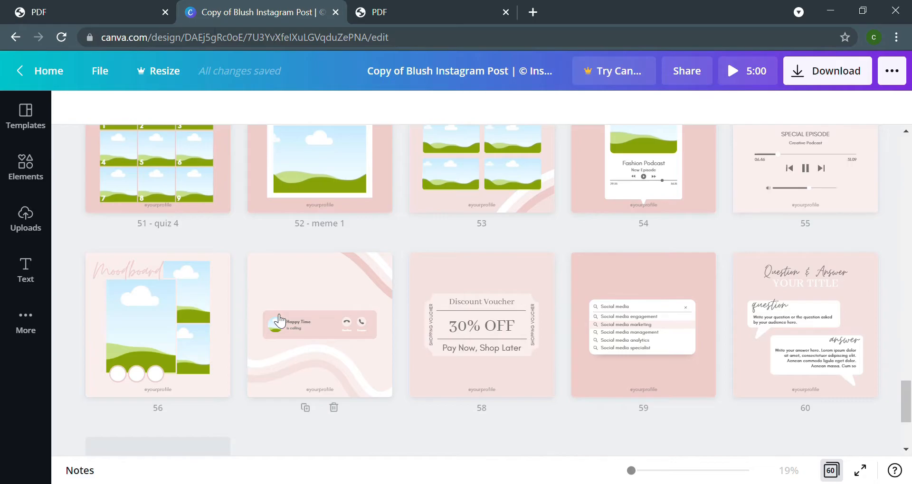
pyautogui.scroll(6, 281, 321)
pyautogui.scroll(20, 280, 321)
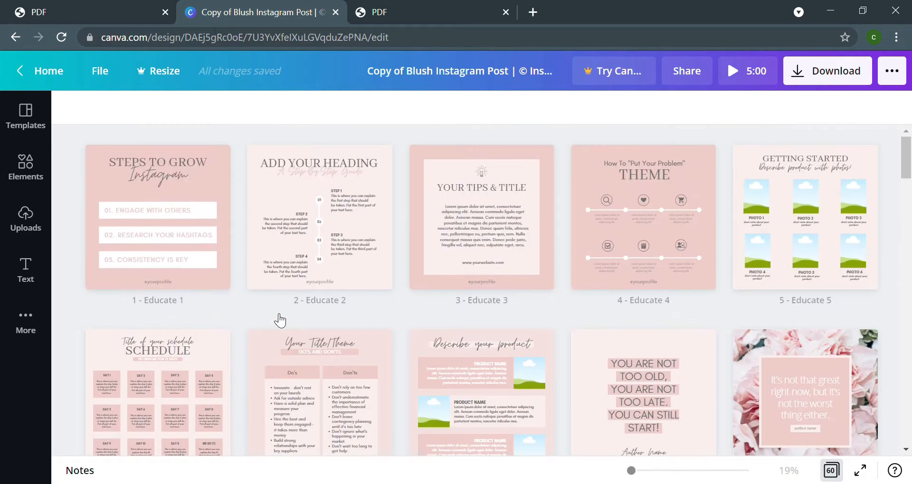
# - Open page 1, Educate 1, for editing and replace its "STEPS TO GROW" heading with "Add your title"
pyautogui.click(169, 198)
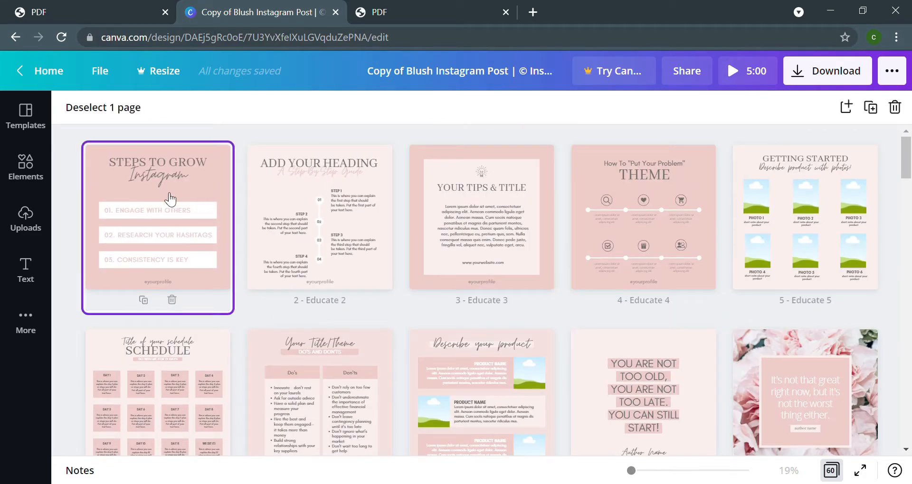
pyautogui.doubleClick(194, 190)
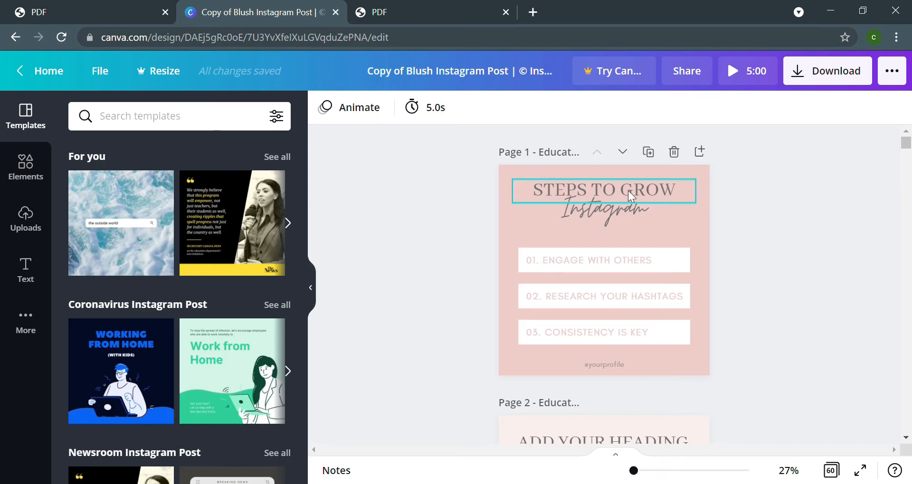
pyautogui.click(662, 191)
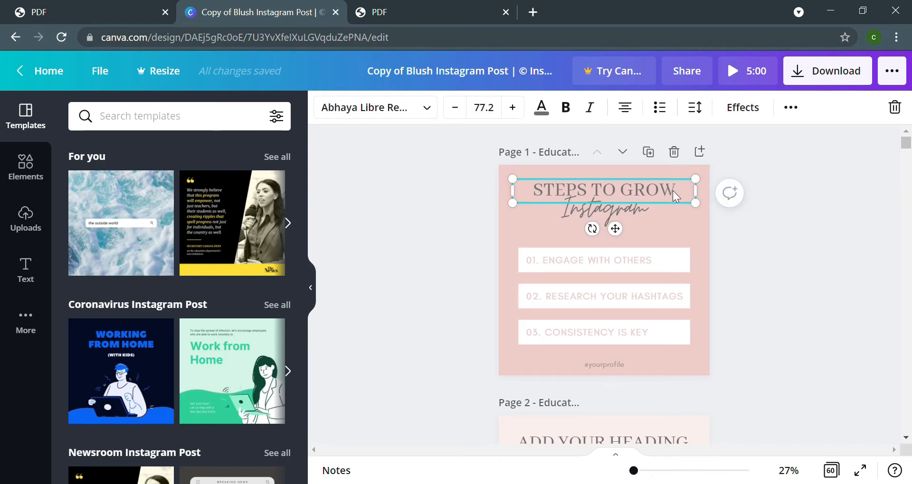
pyautogui.doubleClick(672, 190)
pyautogui.click(681, 198)
pyautogui.press('BackSpace')
pyautogui.press('BackSpace')
pyautogui.press('BackSpace')
pyautogui.press('BackSpace')
pyautogui.press('BackSpace')
pyautogui.press('BackSpace')
pyautogui.press('BackSpace')
pyautogui.press('BackSpace')
pyautogui.press('BackSpace')
pyautogui.press('BackSpace')
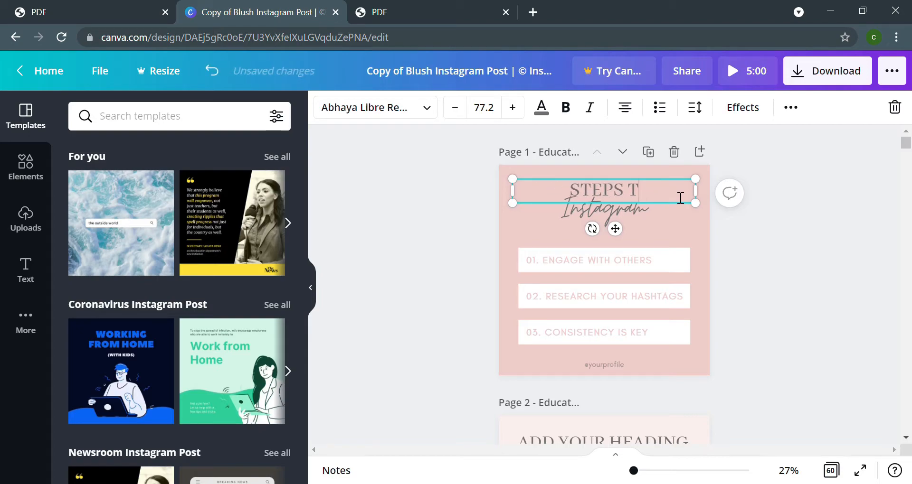
pyautogui.press('BackSpace')
pyautogui.press('BackSpace')
pyautogui.press('BackSpace')
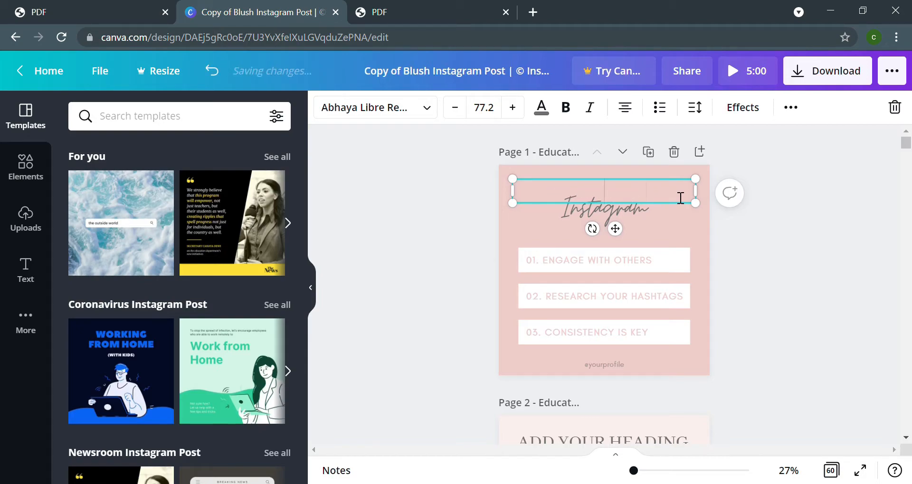
pyautogui.write('Add your')
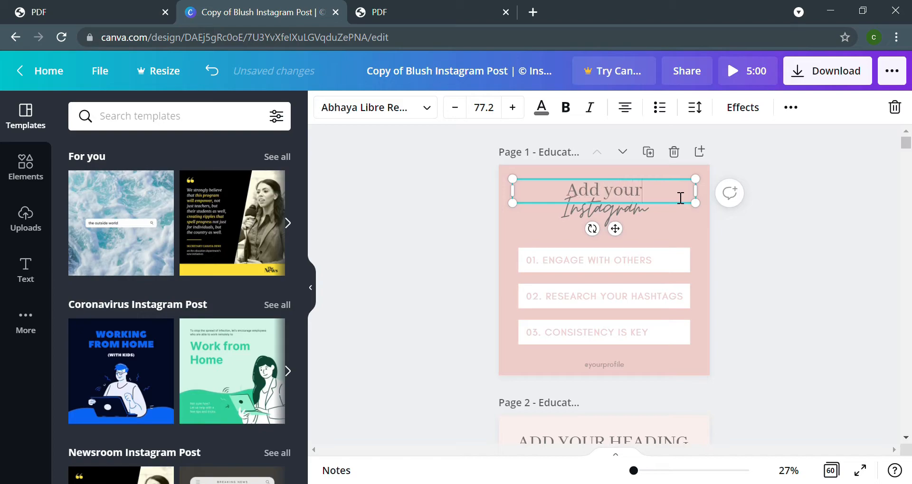
pyautogui.write(' tit')
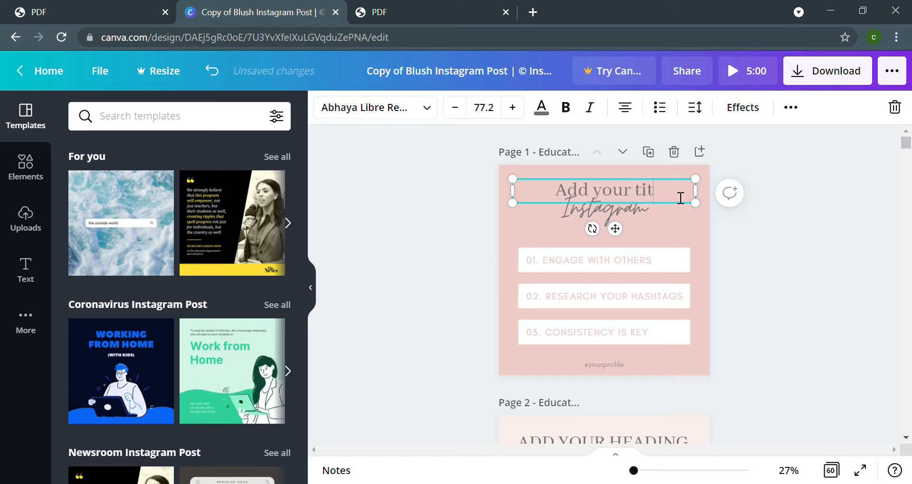
pyautogui.write('le')
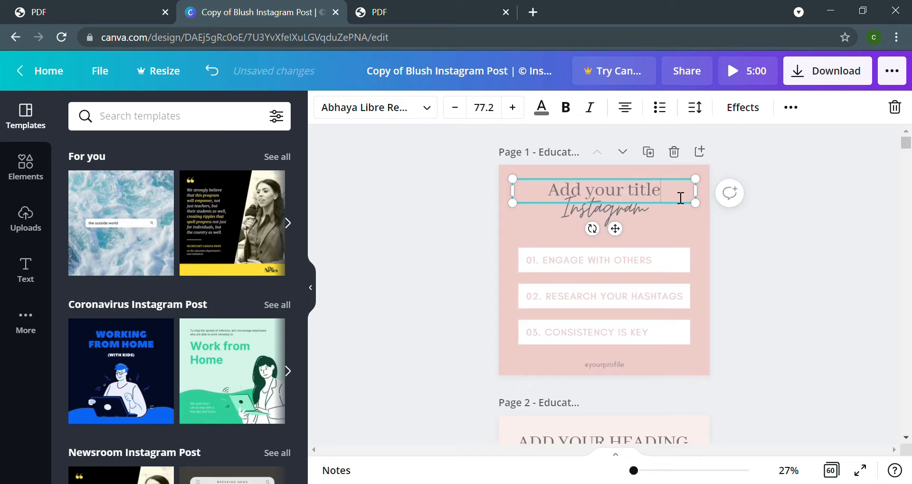
pyautogui.click(705, 229)
# - Try Canva Student Font from the Handwriting fonts on the page 1 title, and settle on the Sunday font
pyautogui.click(578, 192)
pyautogui.click(426, 109)
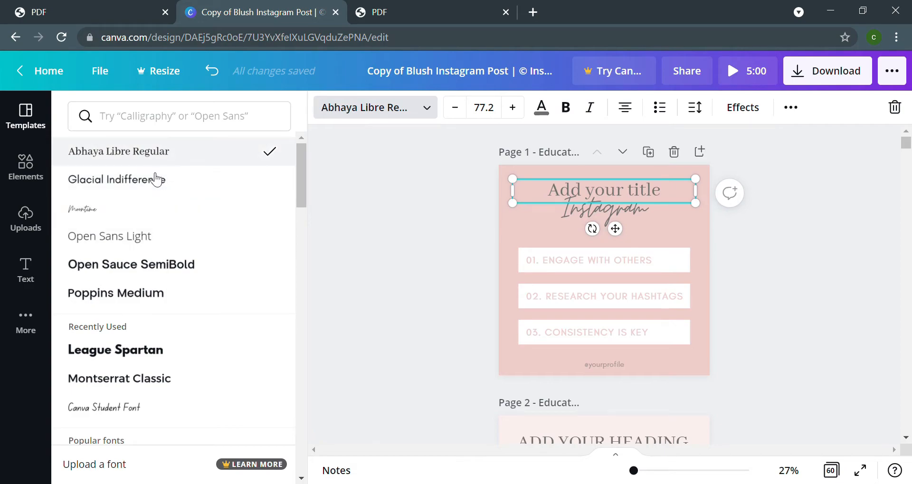
pyautogui.click(163, 126)
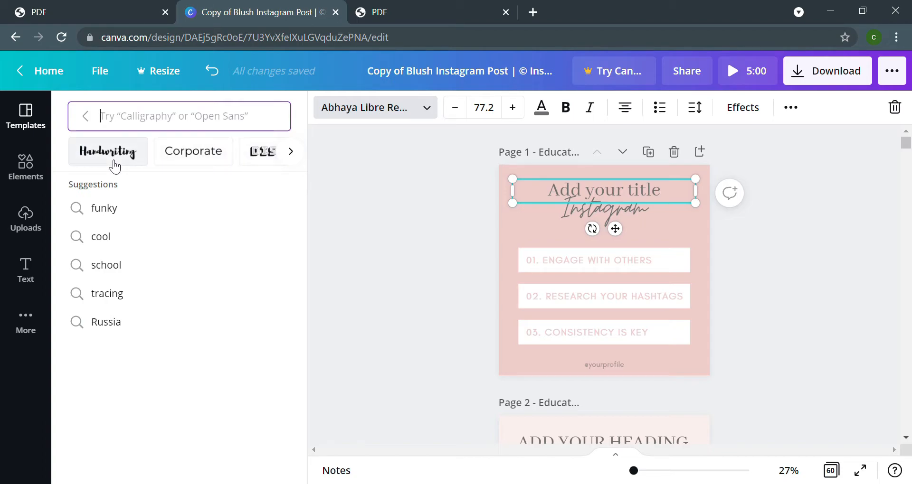
pyautogui.click(291, 151)
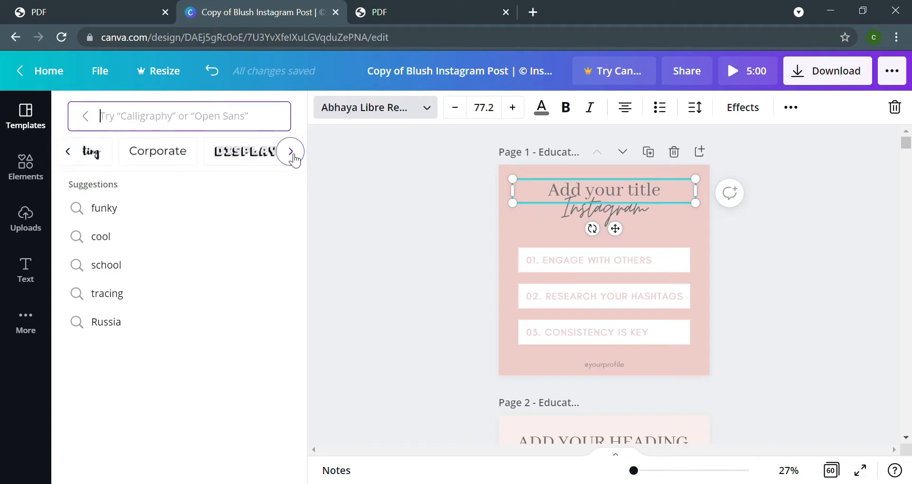
pyautogui.click(86, 155)
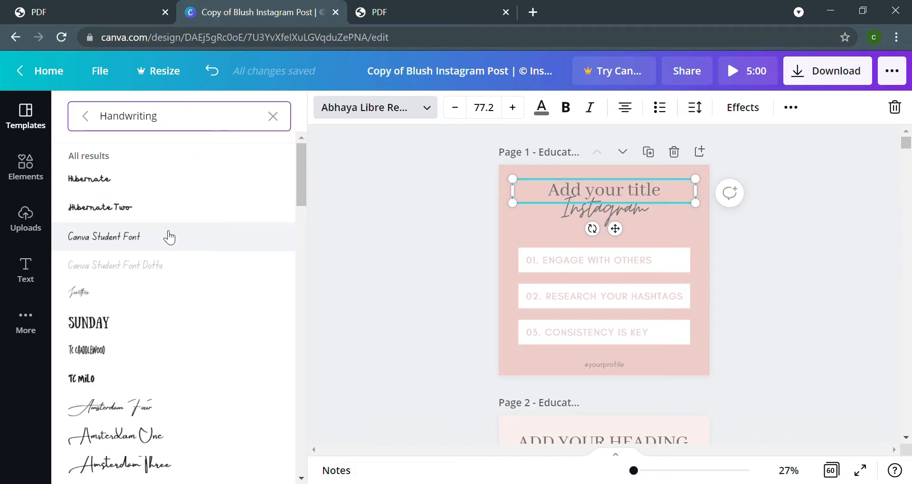
pyautogui.click(170, 237)
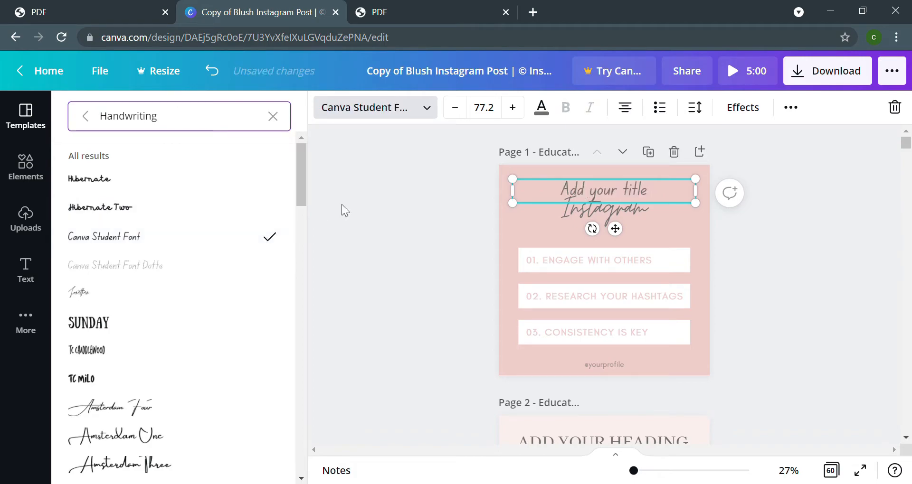
pyautogui.click(128, 327)
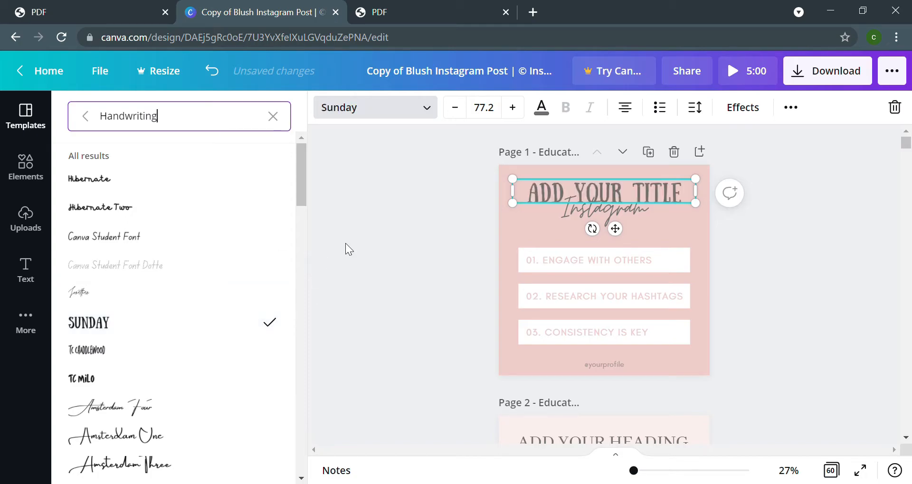
pyautogui.click(390, 195)
# - Change the page 1 title's text color to white from the document colours
pyautogui.click(542, 191)
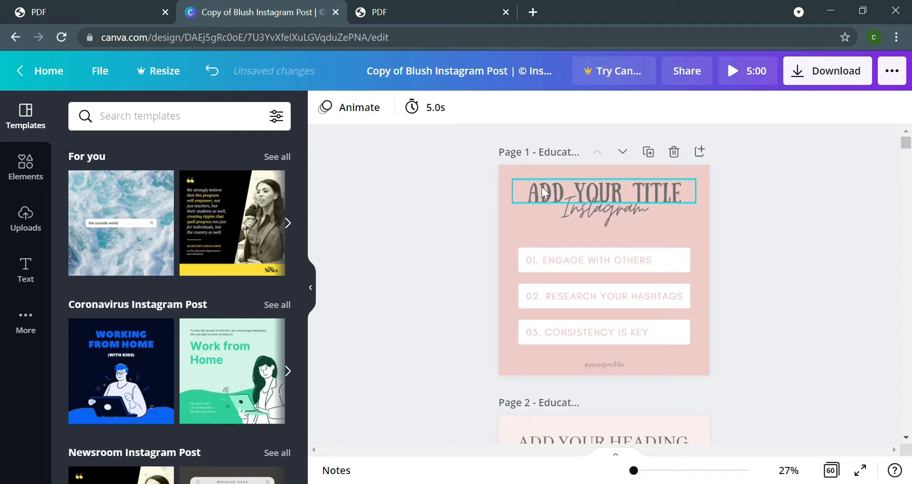
pyautogui.click(540, 110)
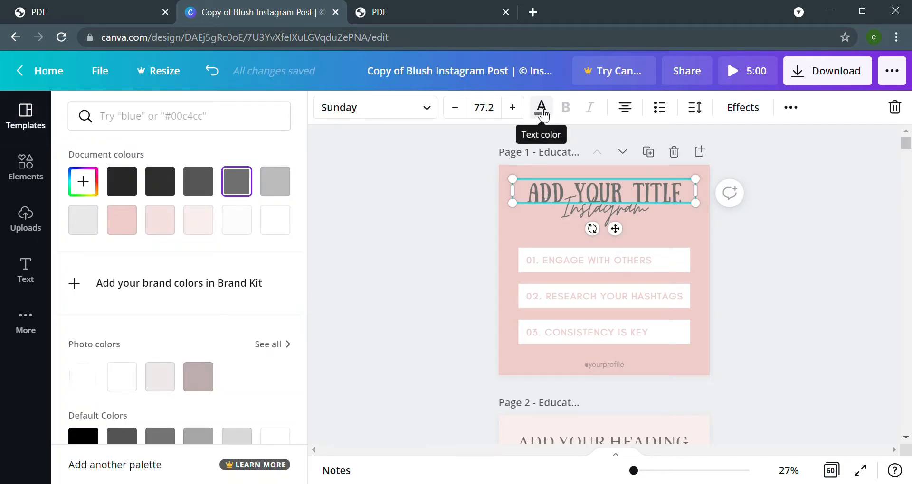
pyautogui.click(283, 227)
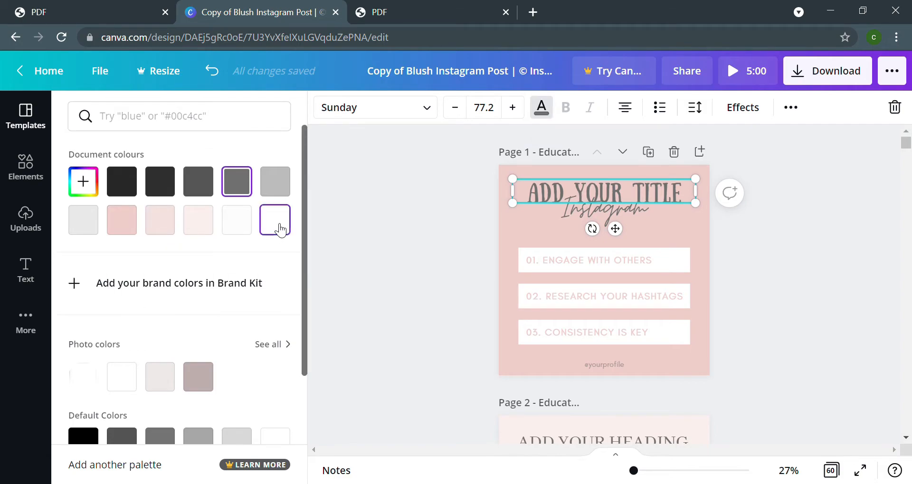
# - Cycle the title's text alignment through the available options and back to centred
pyautogui.click(626, 109)
pyautogui.click(631, 112)
pyautogui.click(631, 112)
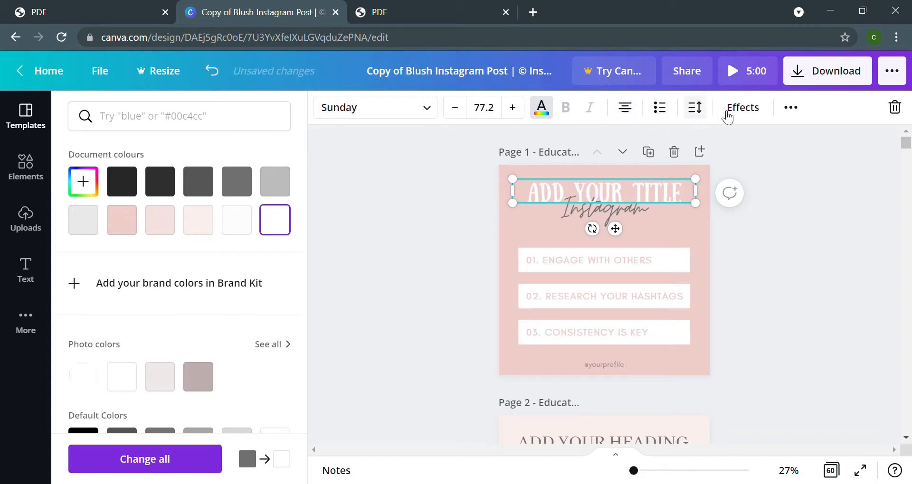
# - Open the title's spacing settings and try adjusting its letter spacing
pyautogui.click(700, 119)
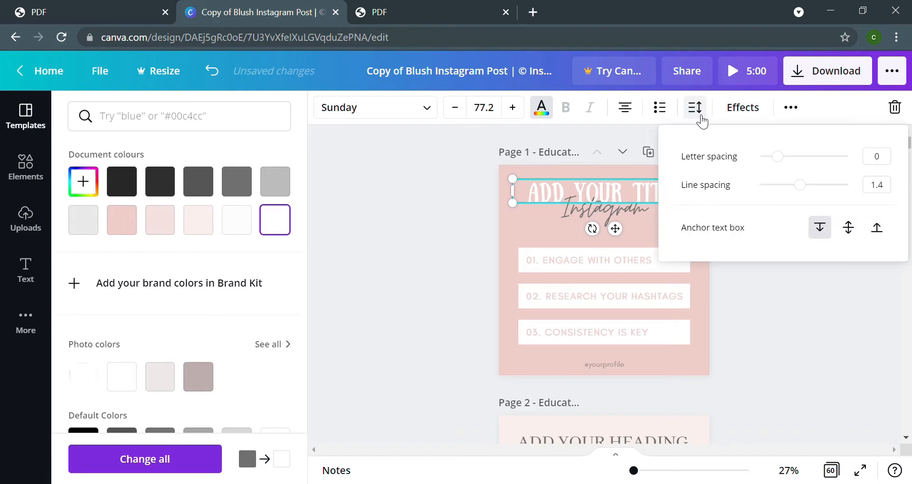
pyautogui.moveTo(779, 160)
pyautogui.mouseDown()
pyautogui.moveTo(792, 159)
pyautogui.moveTo(781, 160)
pyautogui.mouseUp()
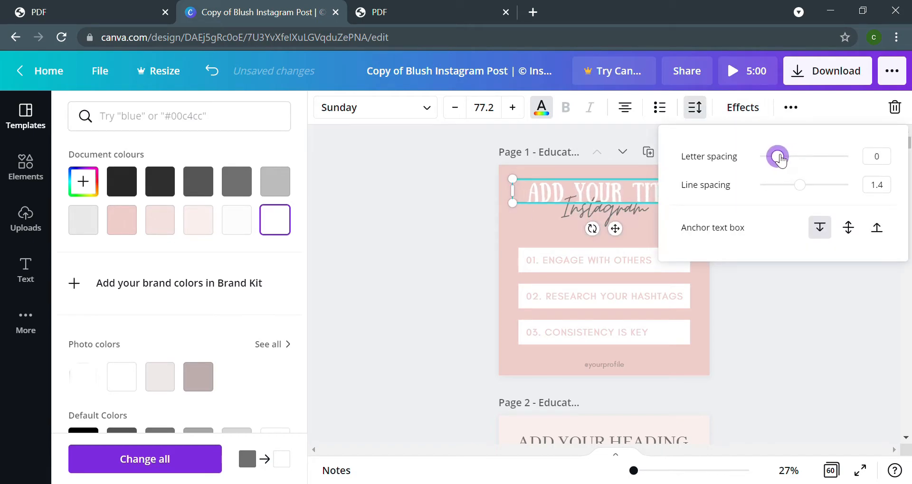
pyautogui.click(458, 195)
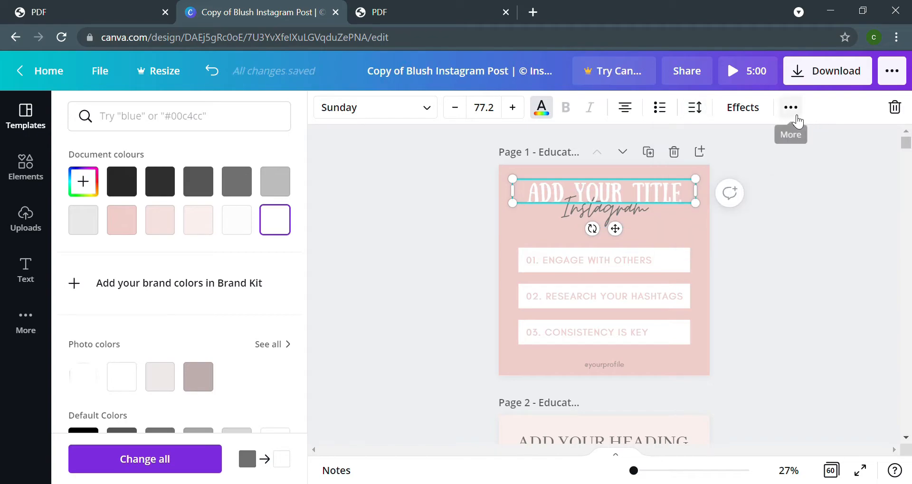
# - Try the Shadow and Lift text effects on the page 1 title and browse the remaining effect styles
pyautogui.click(746, 114)
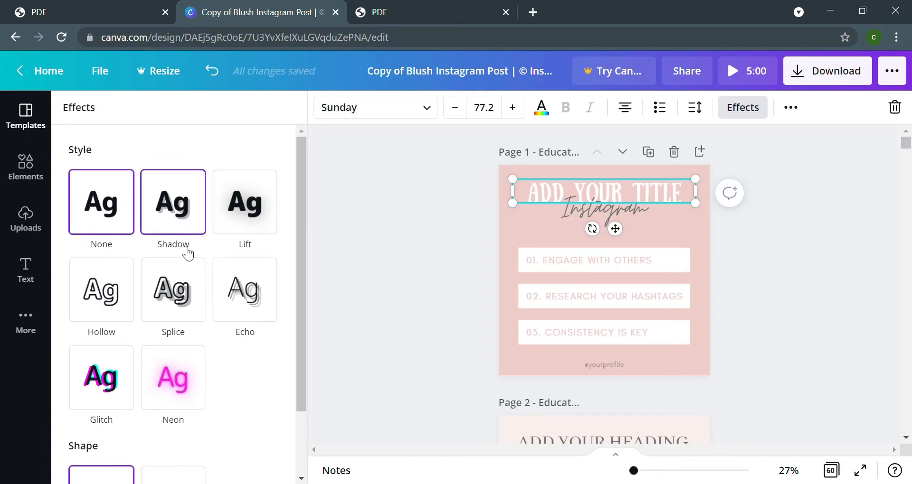
pyautogui.click(175, 227)
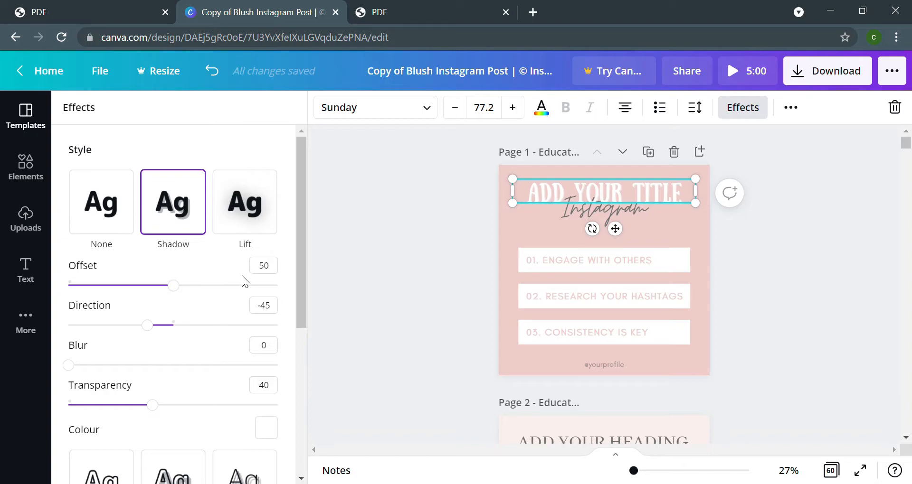
pyautogui.click(259, 222)
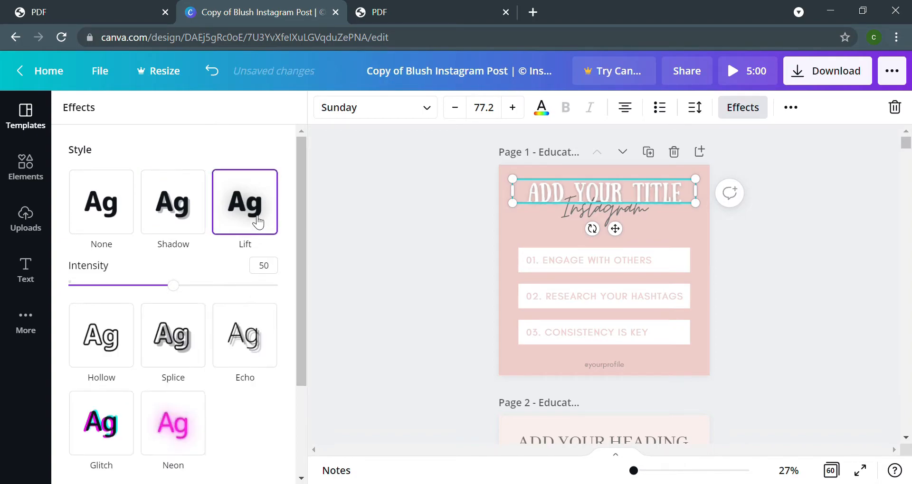
pyautogui.scroll(-2, 167, 266)
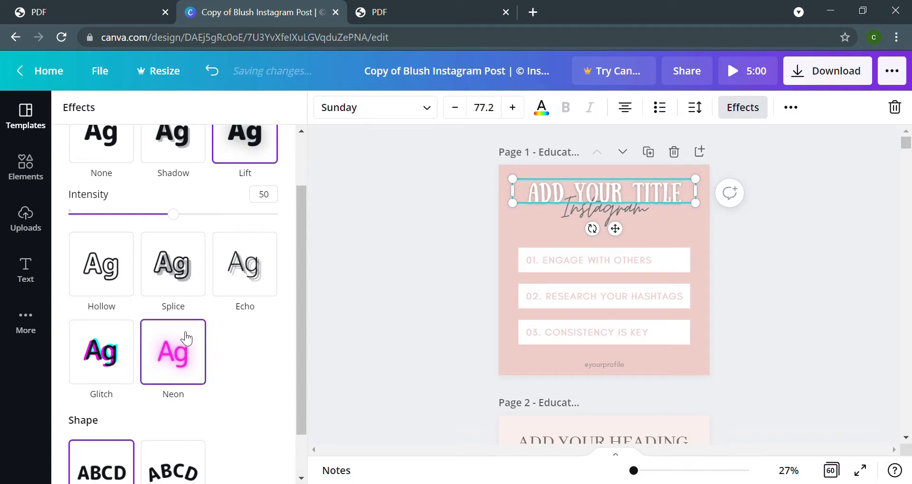
pyautogui.scroll(-1, 194, 370)
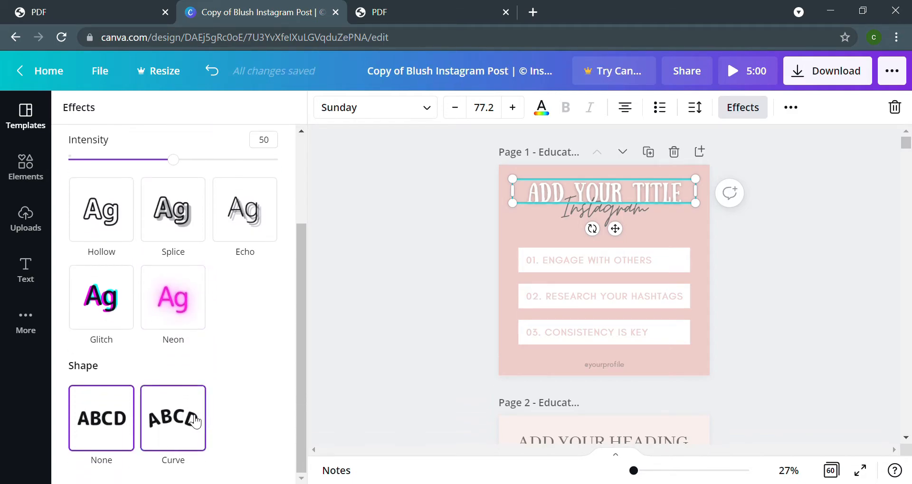
# - Try the Curve shape on the page 1 title, and reset both its shape and effect style to None
pyautogui.click(190, 420)
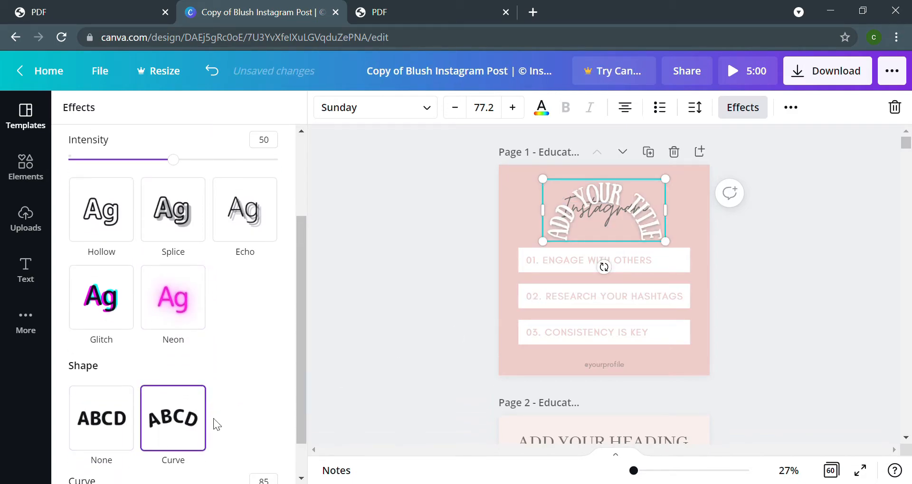
pyautogui.click(127, 427)
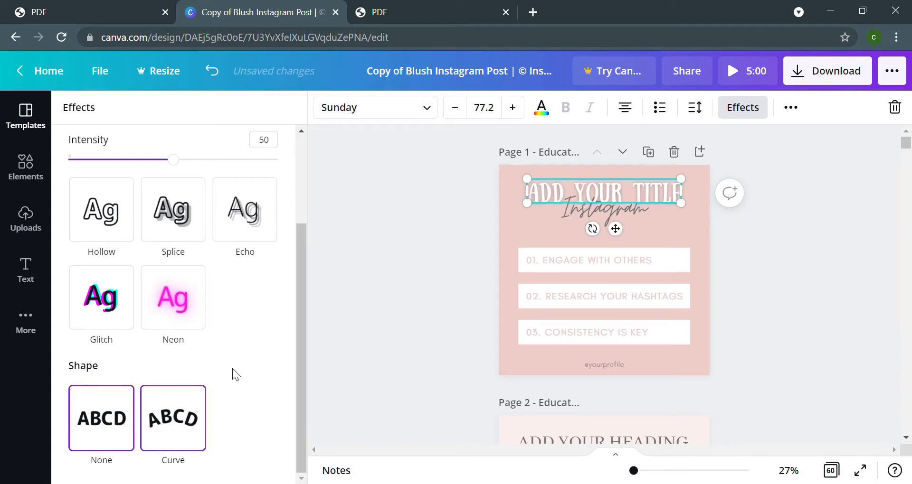
pyautogui.scroll(3, 224, 286)
pyautogui.click(98, 218)
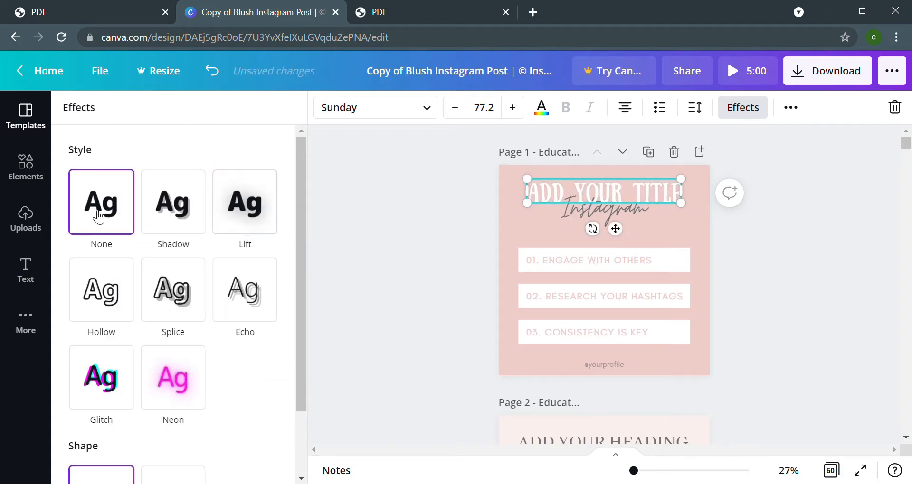
pyautogui.click(400, 215)
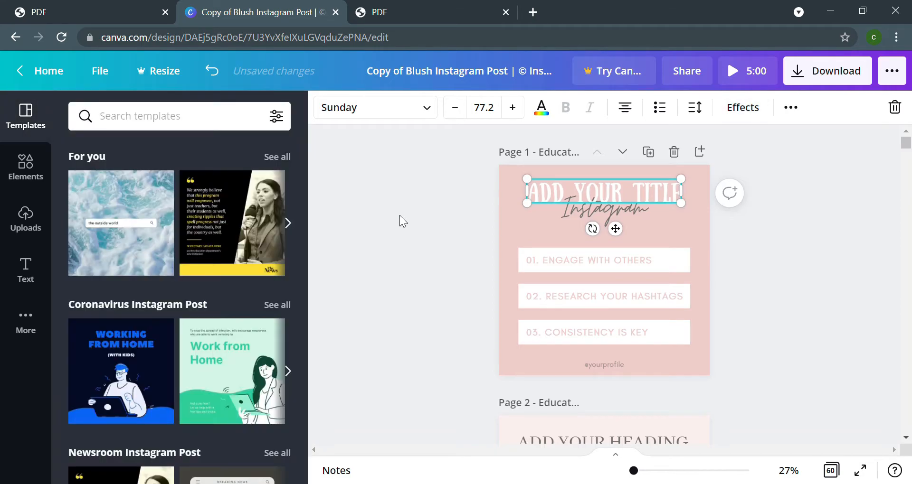
# - Open the script text "Instagram" under the page 1 title for editing, and leave it without making changes
pyautogui.click(559, 209)
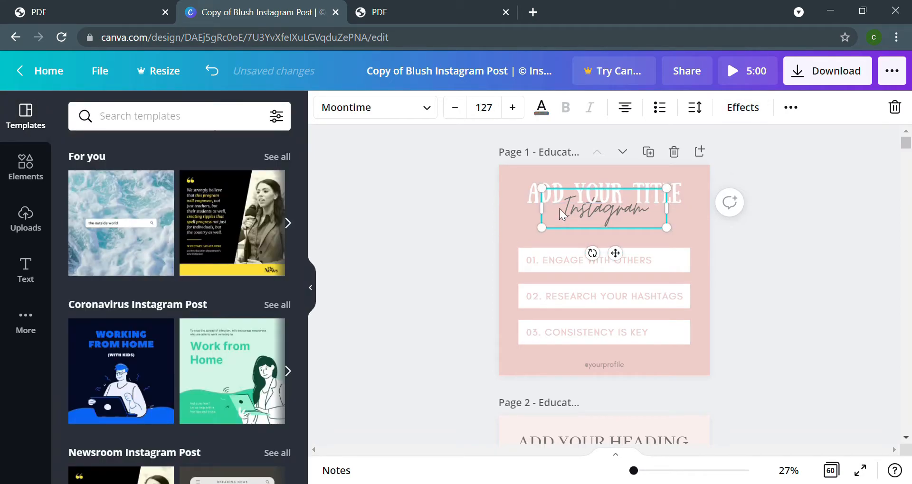
pyautogui.doubleClick(616, 219)
pyautogui.click(516, 225)
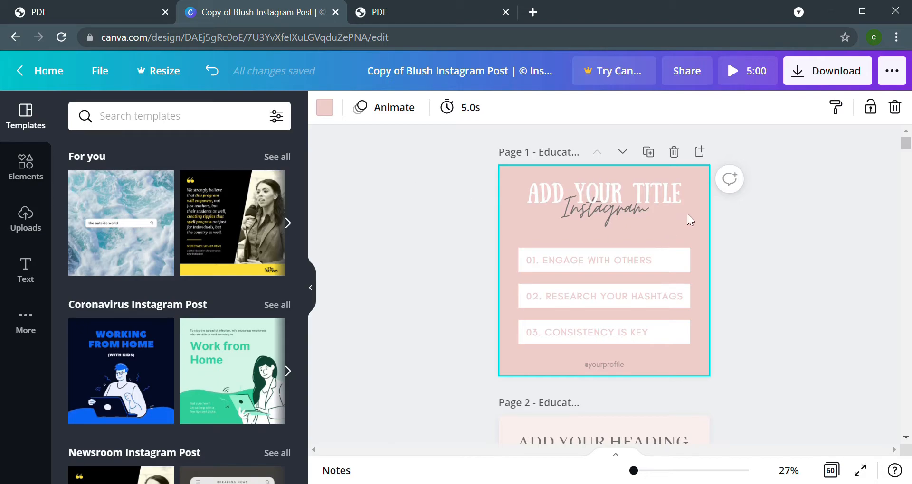
pyautogui.click(733, 217)
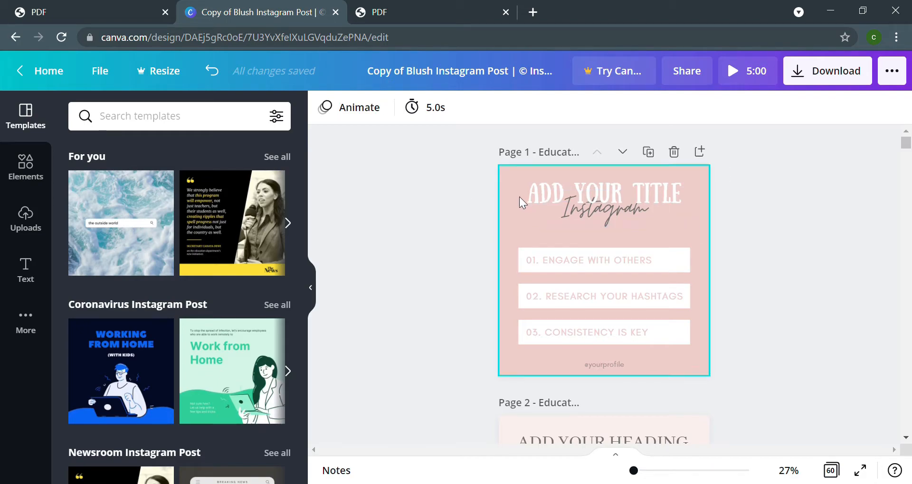
# - Try a coral red default colour on the page 1 background, and restore the blush pink document colour
pyautogui.click(508, 188)
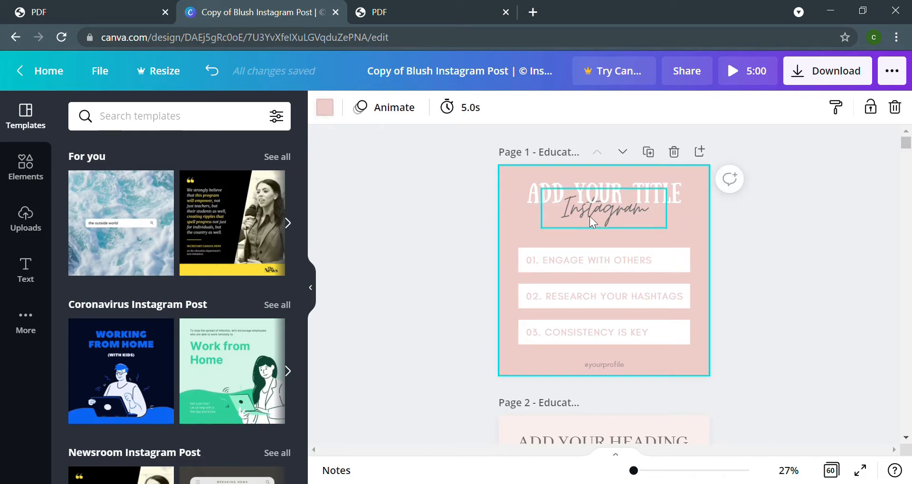
pyautogui.click(326, 109)
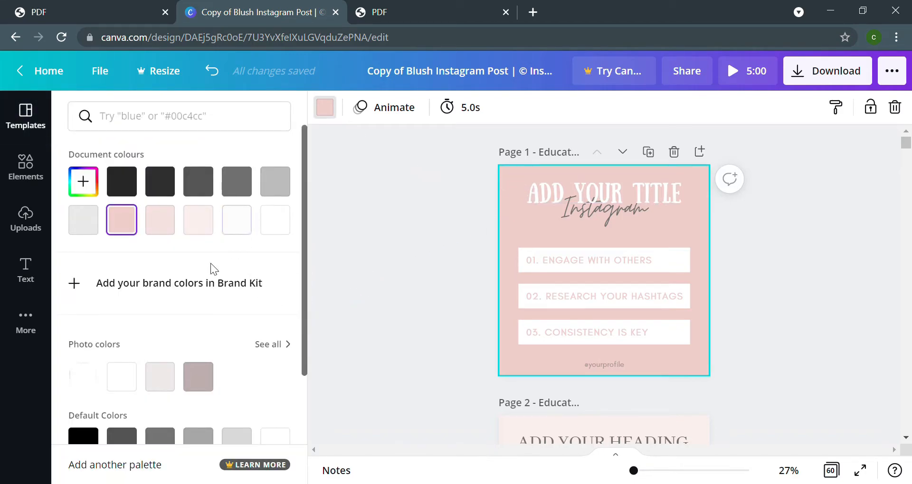
pyautogui.scroll(-3, 217, 252)
pyautogui.scroll(-1, 135, 359)
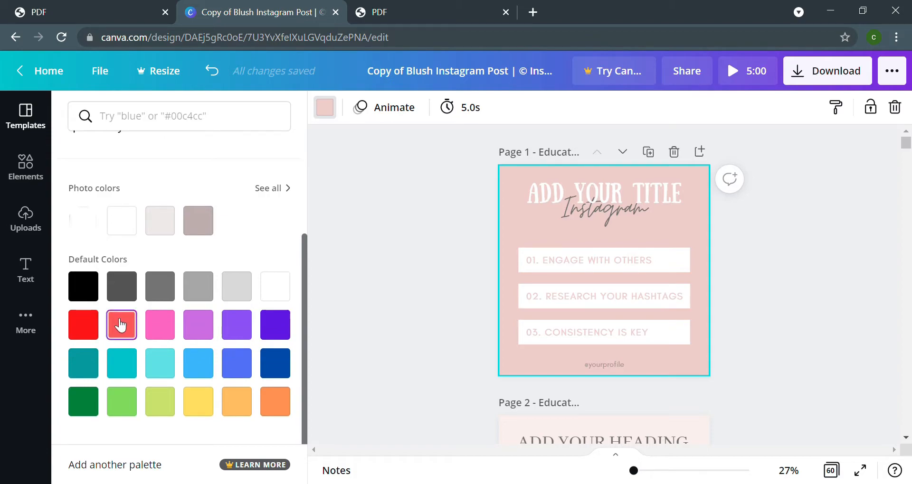
pyautogui.click(121, 326)
pyautogui.scroll(3, 118, 321)
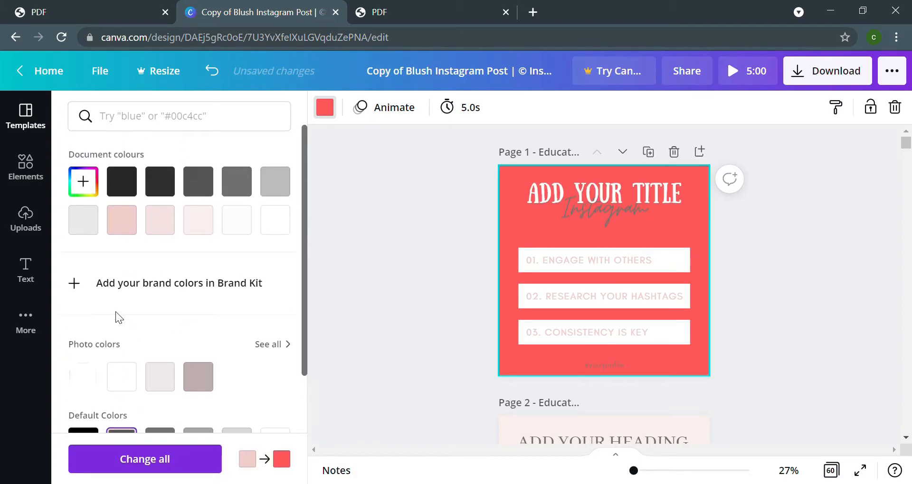
pyautogui.click(121, 232)
# - Try the custom colour #AF9F9D on the page 1 background, undo it and close the colour options
pyautogui.click(84, 181)
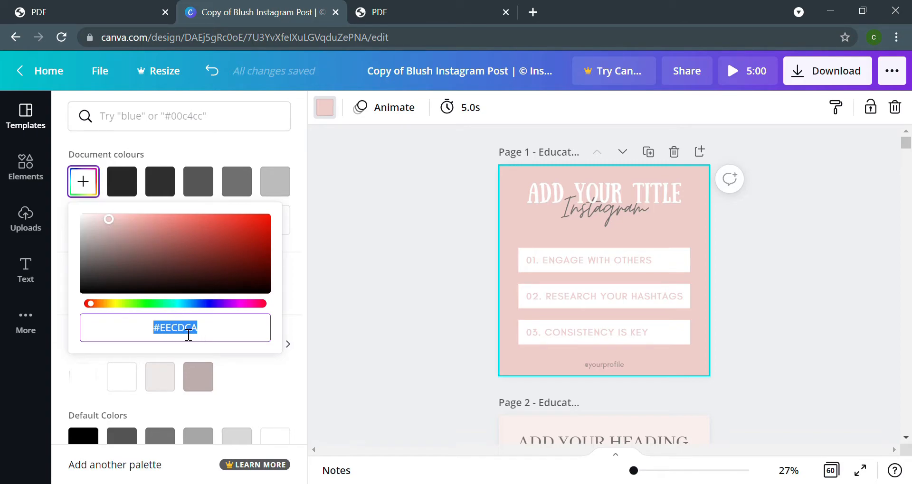
pyautogui.moveTo(204, 232); pyautogui.dragTo(100, 239)
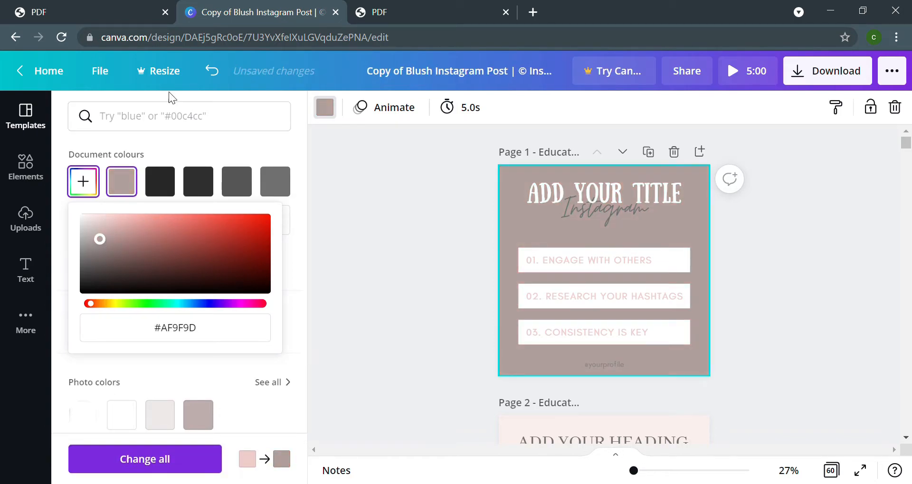
pyautogui.click(211, 71)
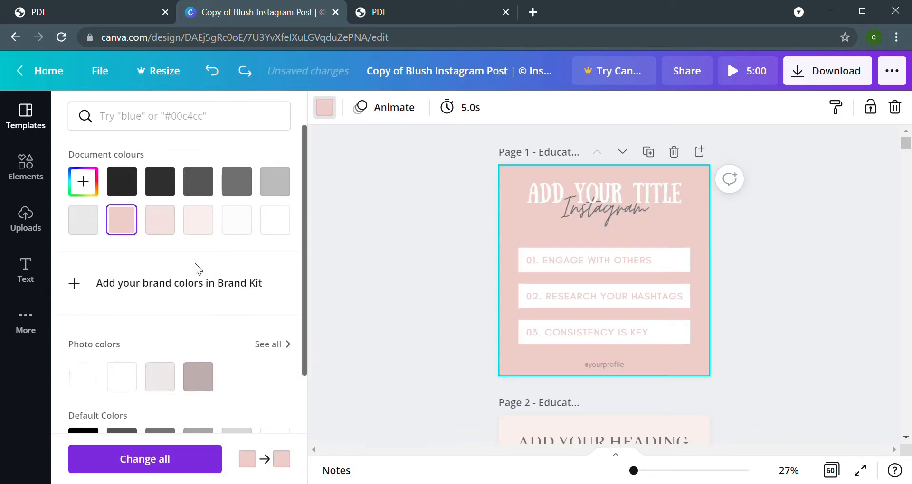
pyautogui.scroll(-4, 200, 270)
pyautogui.scroll(4, 180, 266)
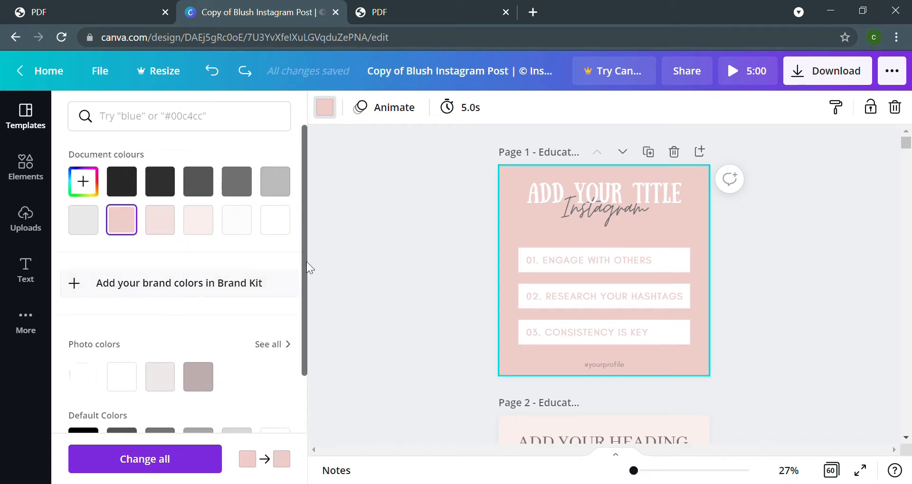
pyautogui.click(412, 213)
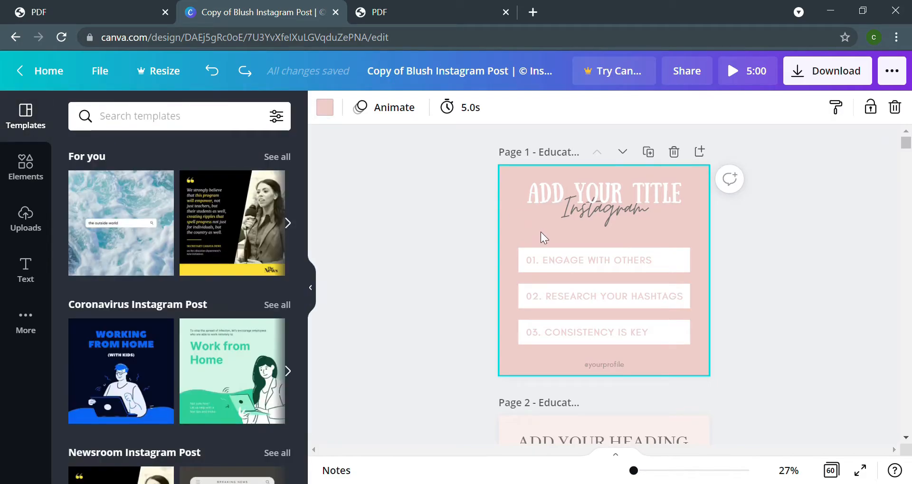
# - Select the three numbered list lines on page 1 in turn to inspect them, and clear the selection
pyautogui.click(545, 255)
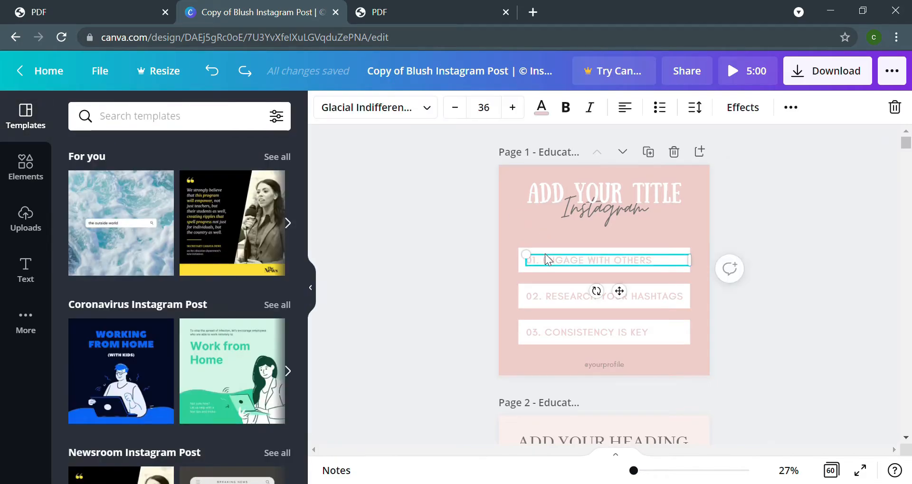
pyautogui.click(560, 296)
pyautogui.click(563, 333)
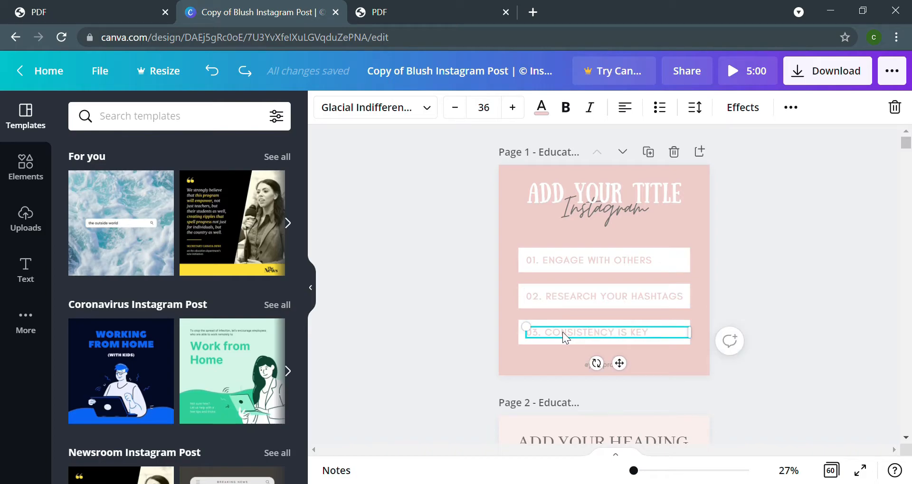
pyautogui.click(687, 259)
pyautogui.click(326, 110)
pyautogui.click(389, 196)
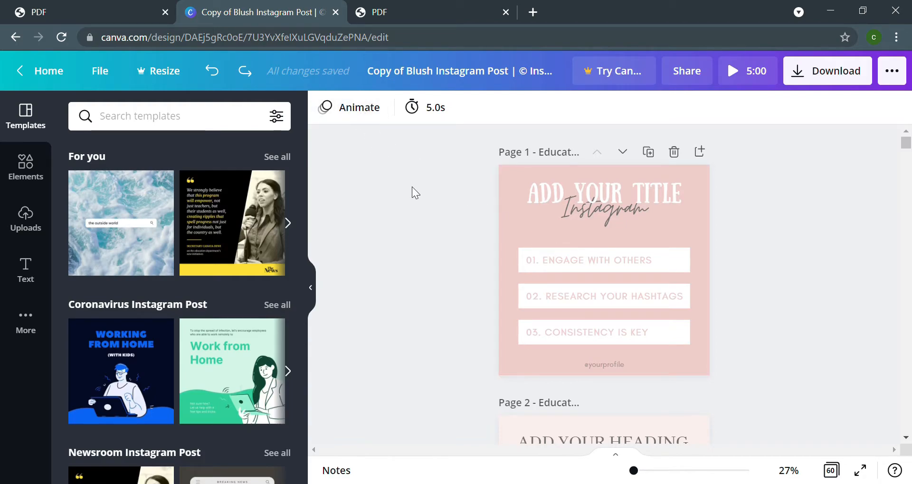
# - Look over the page 2 layout, and view the colour options for the page 1 background
pyautogui.scroll(-3, 412, 187)
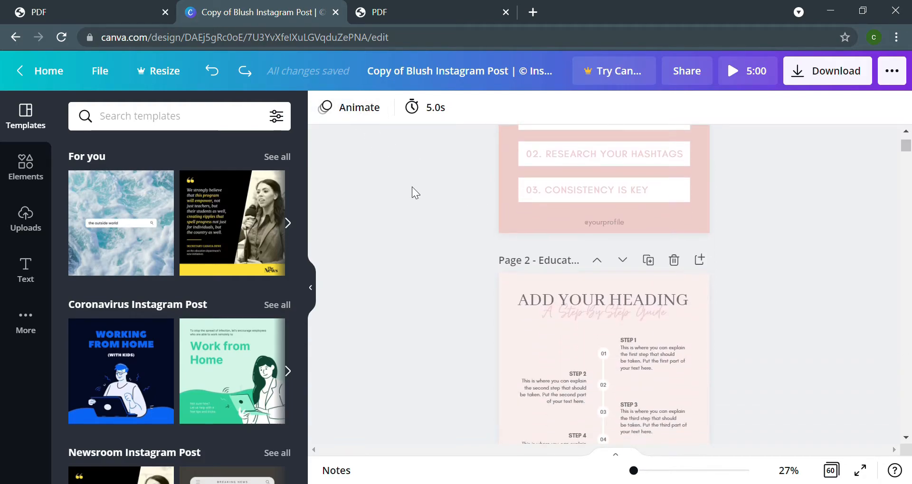
pyautogui.scroll(-2, 412, 187)
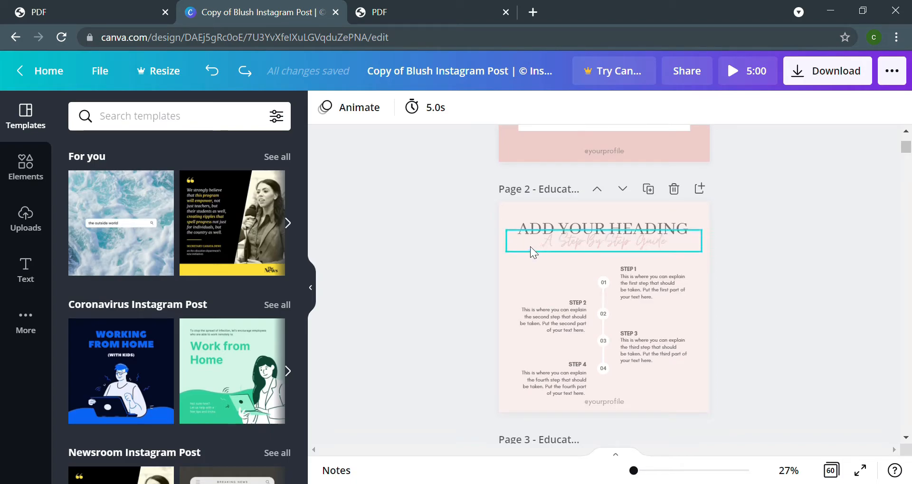
pyautogui.scroll(5, 474, 212)
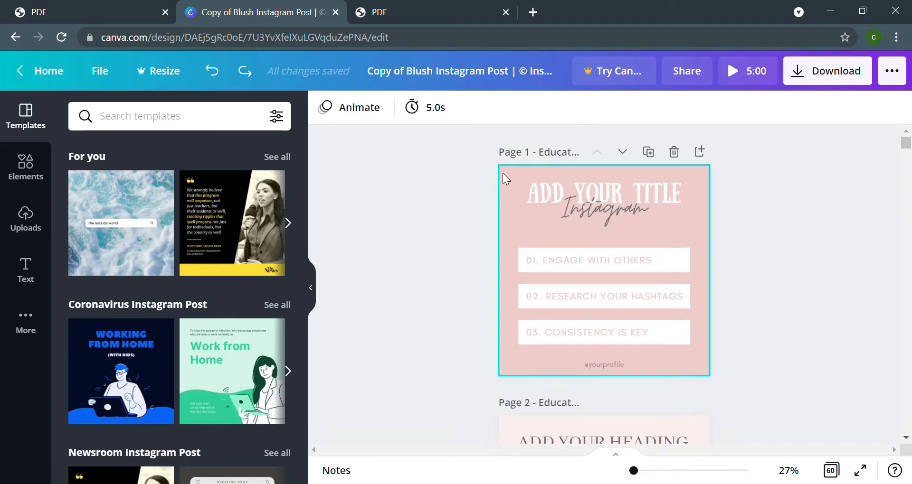
pyautogui.click(502, 173)
pyautogui.click(327, 105)
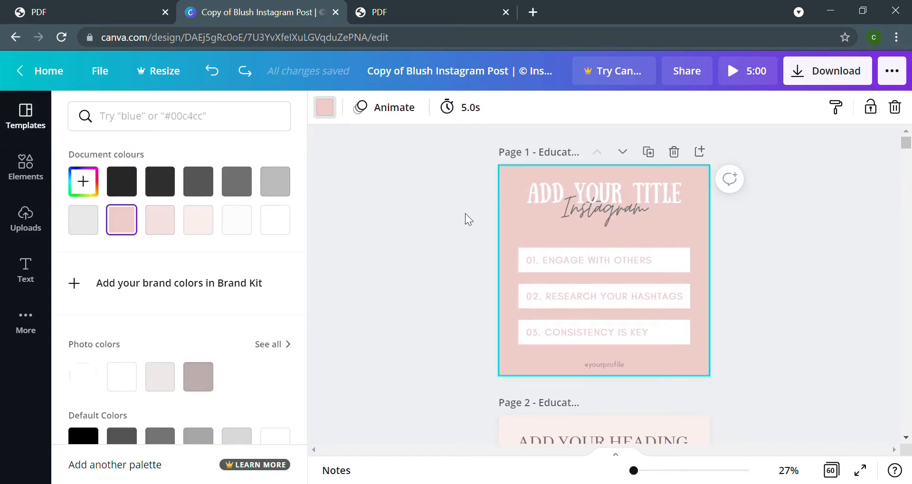
pyautogui.press('Escape')
# - Open the profile handle text at the foot of page 1 for editing, and leave it without making changes
pyautogui.scroll(-2, 466, 213)
pyautogui.scroll(-1, 465, 214)
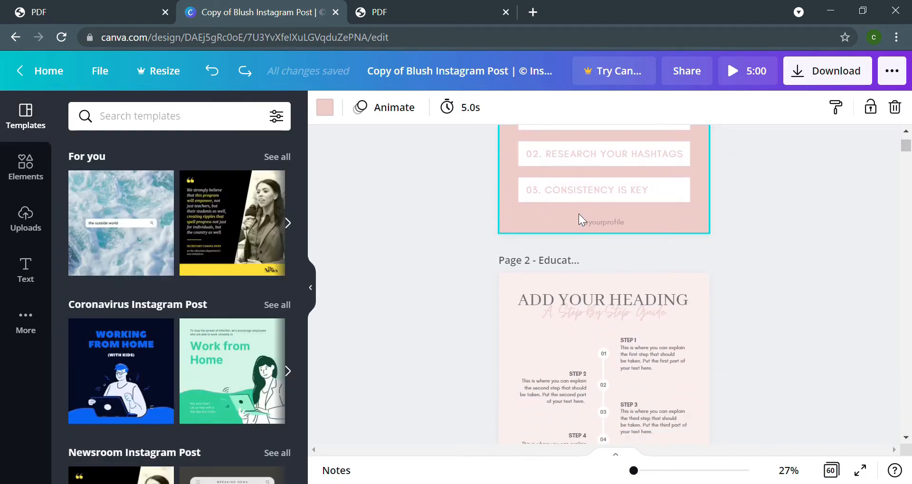
pyautogui.click(604, 222)
pyautogui.doubleClick(612, 231)
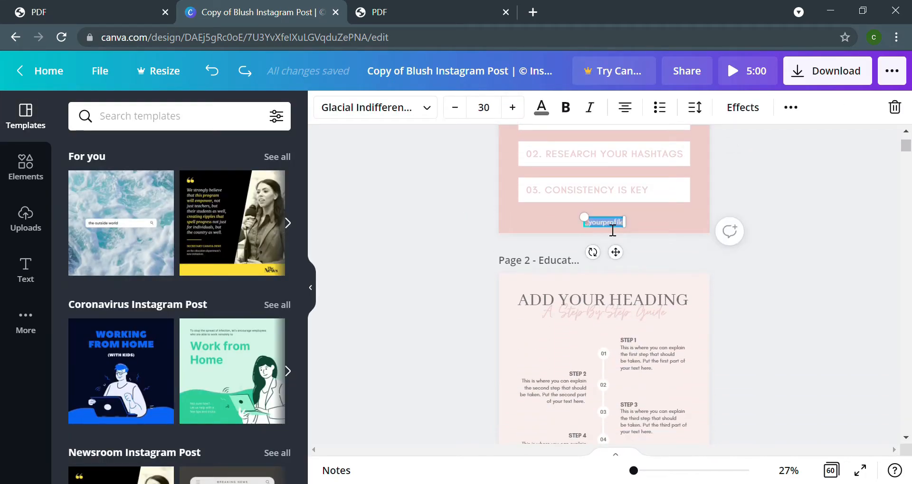
pyautogui.click(537, 224)
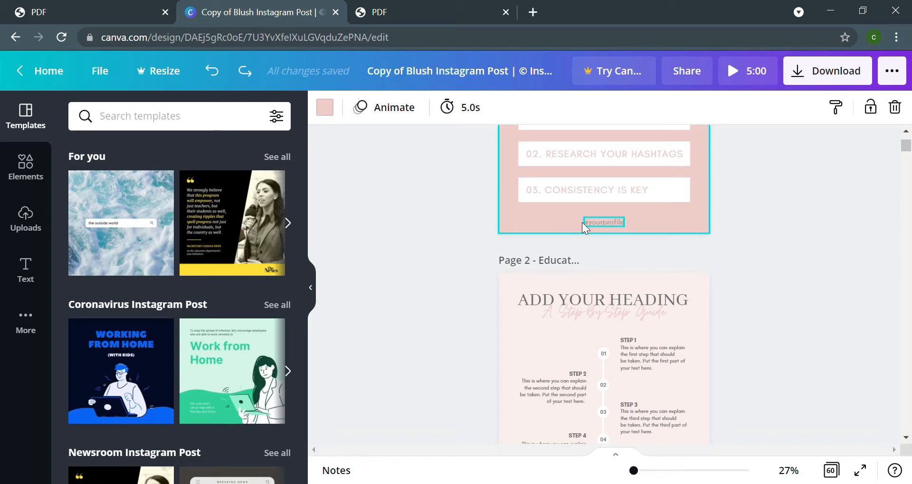
# - Resize the white circle behind number 01 on page 2 to 64 by 64, and clear the selection
pyautogui.scroll(-2, 427, 208)
pyautogui.scroll(1, 427, 207)
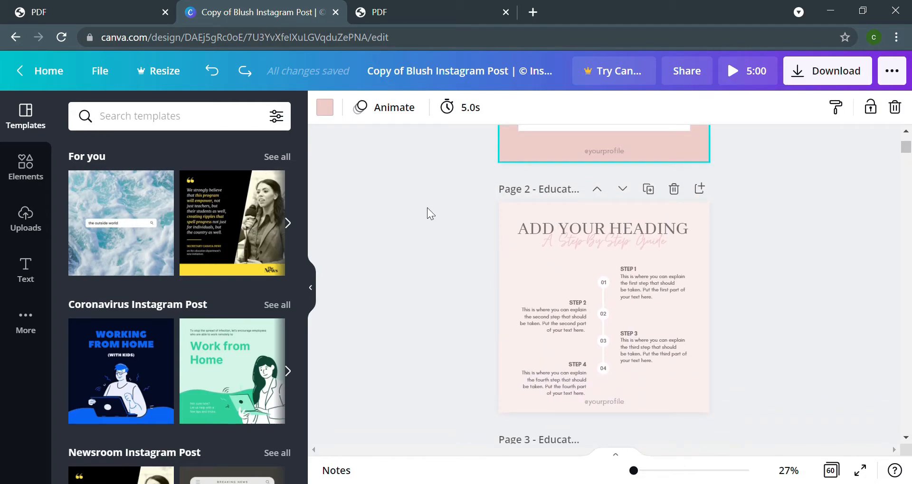
pyautogui.scroll(-3, 427, 207)
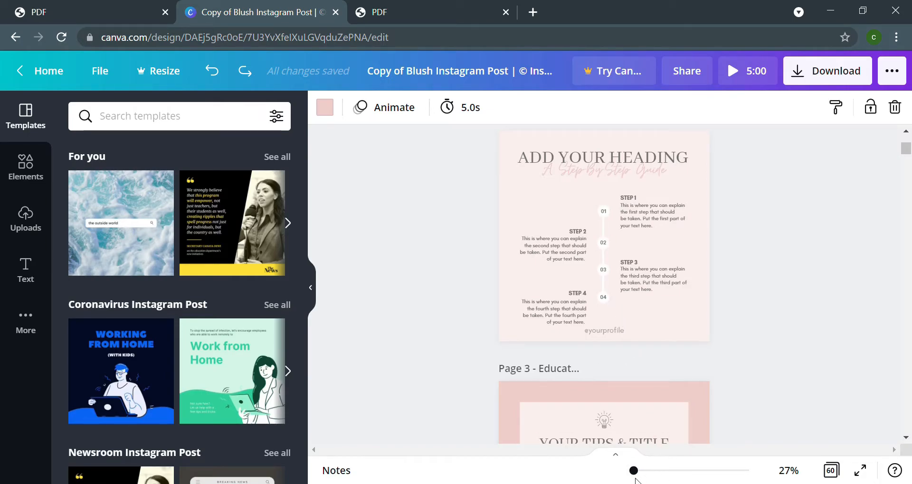
pyautogui.moveTo(640, 471); pyautogui.dragTo(642, 471)
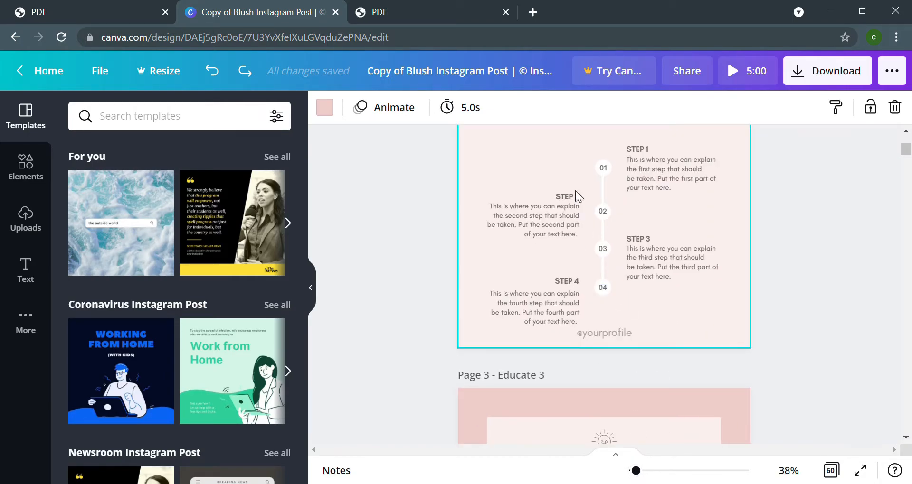
pyautogui.click(603, 167)
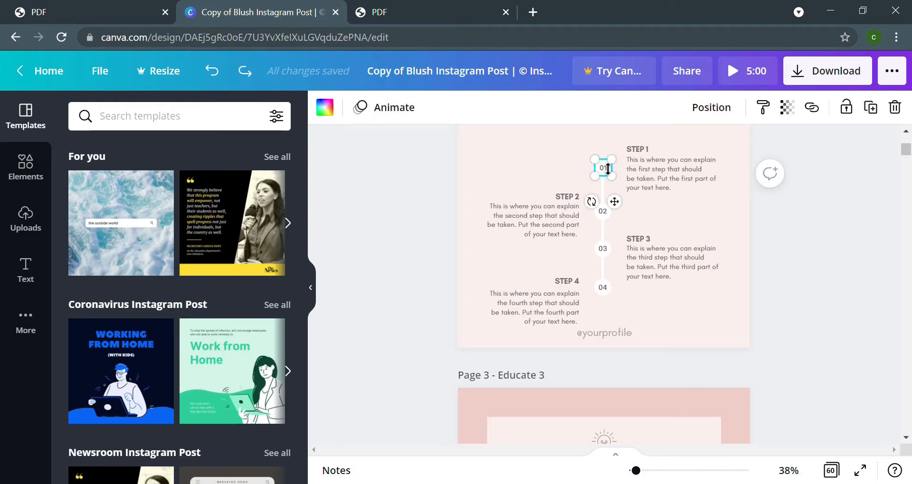
pyautogui.moveTo(605, 164)
pyautogui.mouseDown()
pyautogui.moveTo(568, 147)
pyautogui.moveTo(600, 170)
pyautogui.mouseUp()
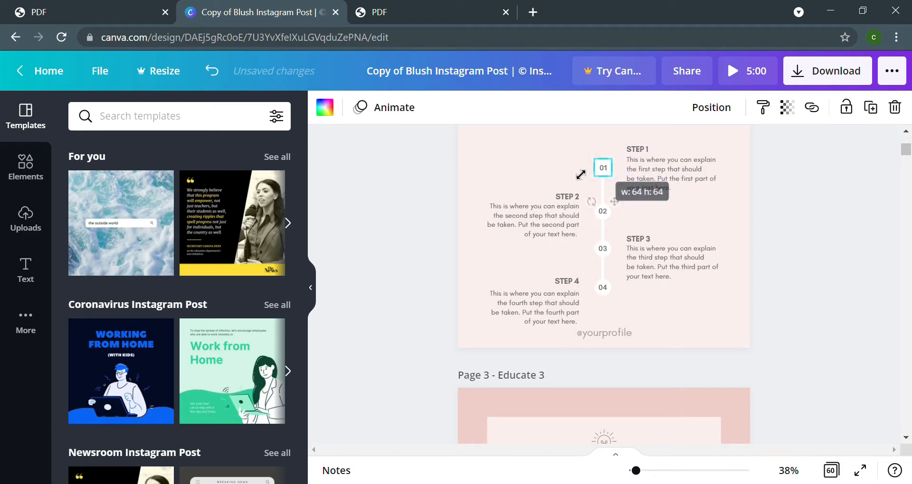
pyautogui.click(581, 176)
# - Adjust the upper end of the vertical line joining the step numbers on page 2, and deselect it
pyautogui.click(604, 185)
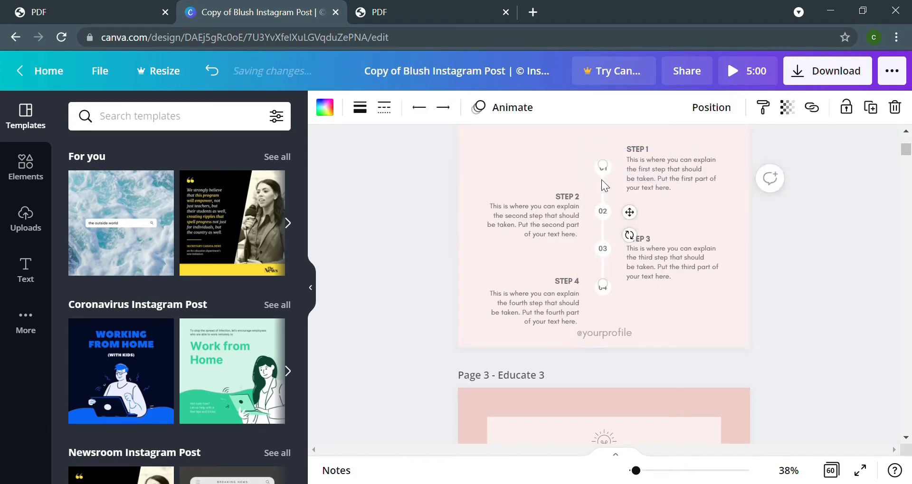
pyautogui.moveTo(606, 171)
pyautogui.mouseDown()
pyautogui.moveTo(611, 141)
pyautogui.moveTo(613, 175)
pyautogui.mouseUp()
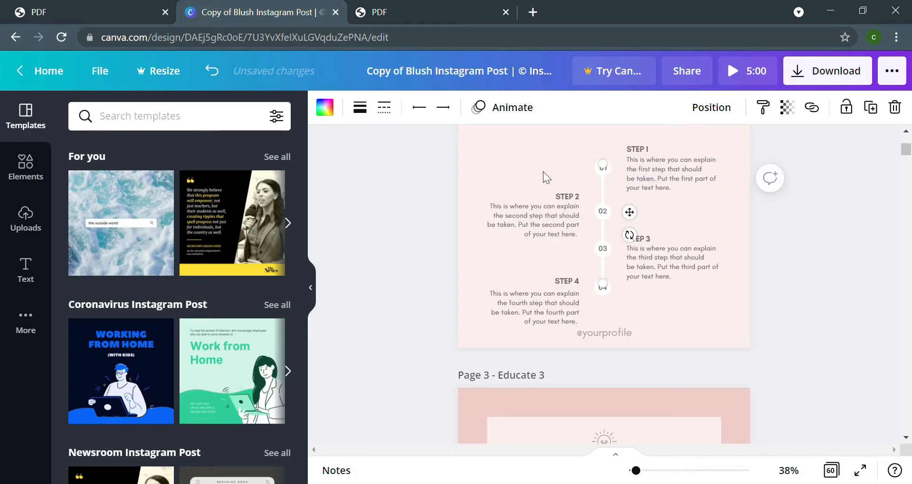
pyautogui.click(545, 164)
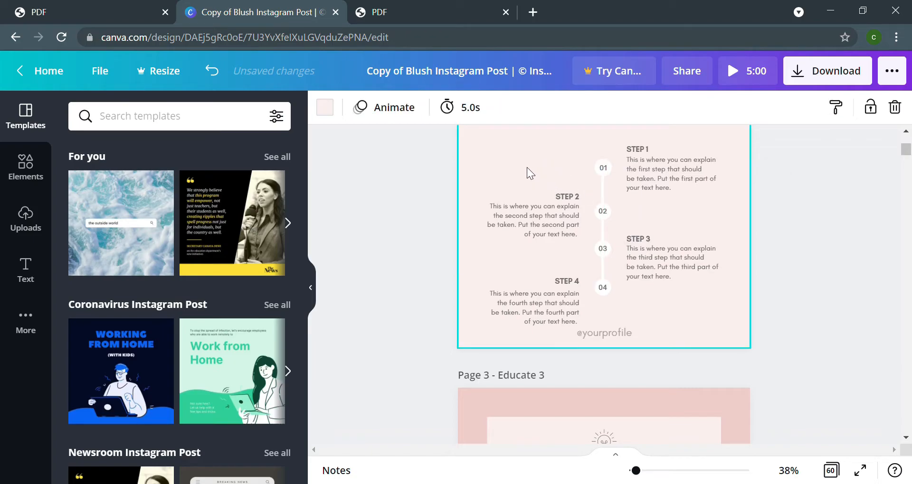
# - Select the Step 1 description and heading on page 2 to inspect them, clear the selection, and look back at page 1
pyautogui.click(633, 175)
pyautogui.click(635, 150)
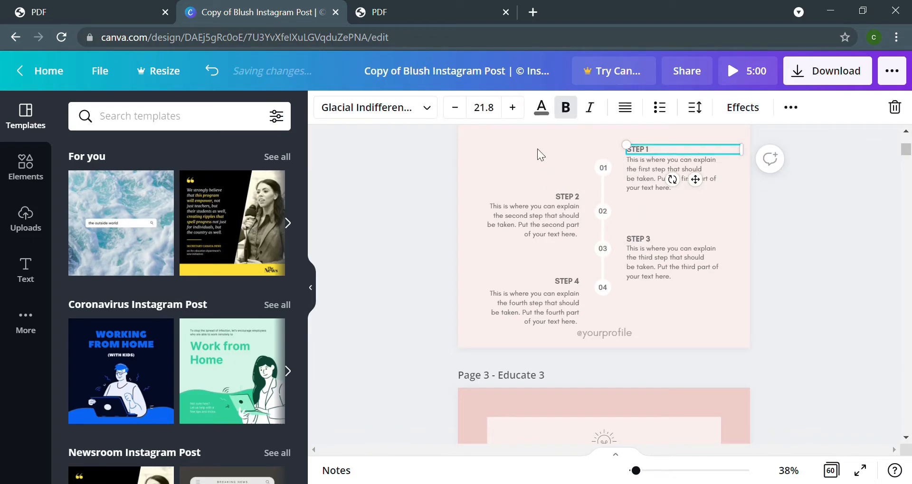
pyautogui.click(538, 150)
pyautogui.scroll(7, 492, 173)
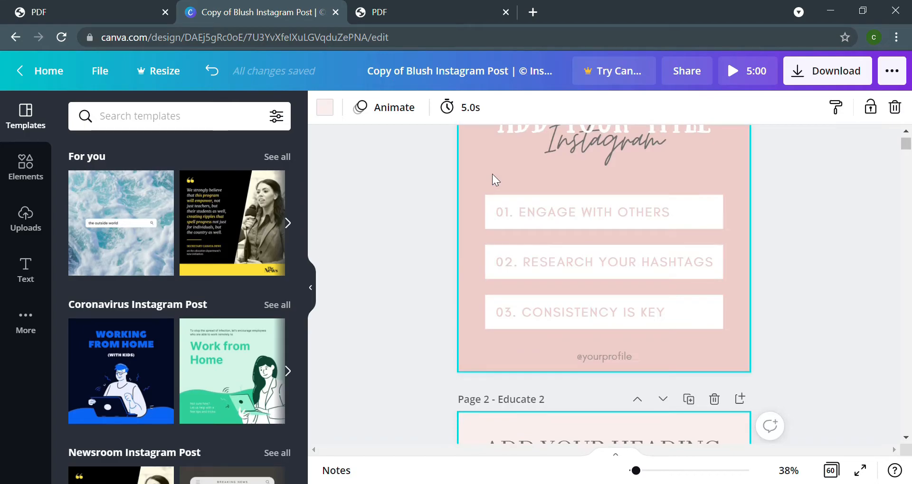
# - Change the grey outline colour of the lightbulb icon on page 3 to bright red #ff1616
pyautogui.scroll(-5, 492, 174)
pyautogui.scroll(-5, 492, 175)
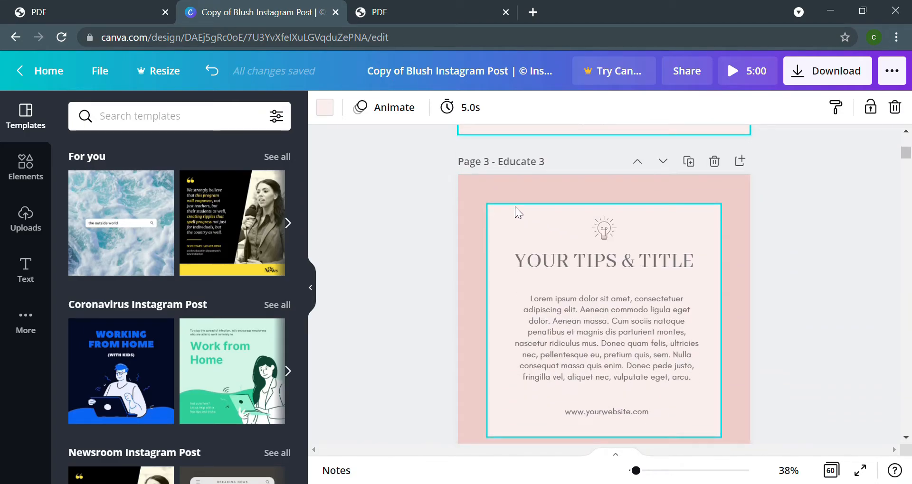
pyautogui.scroll(-2, 515, 206)
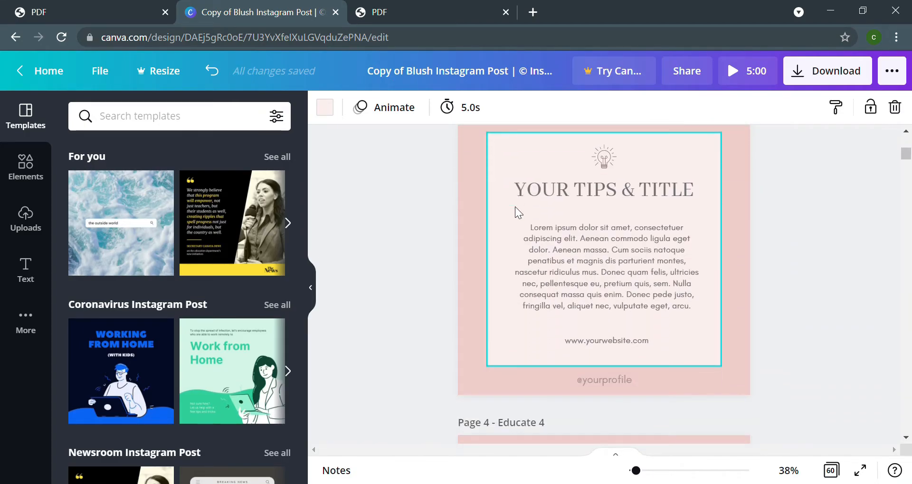
pyautogui.click(600, 163)
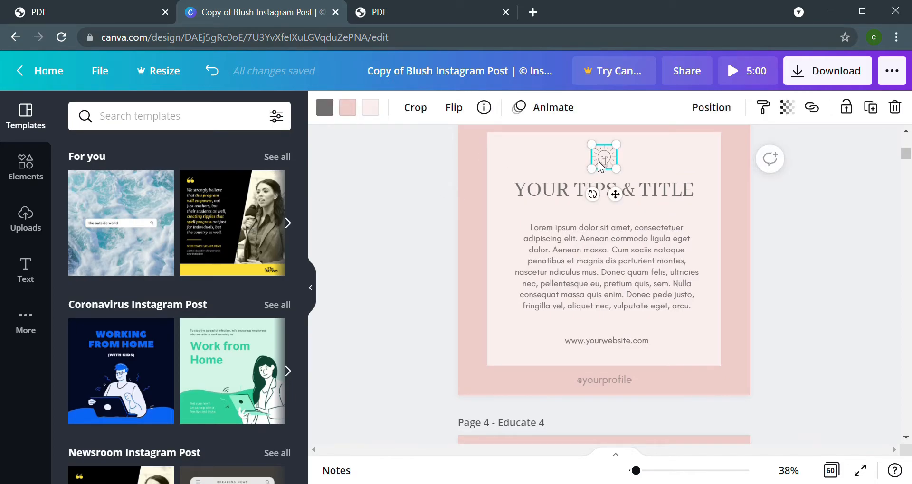
pyautogui.click(329, 114)
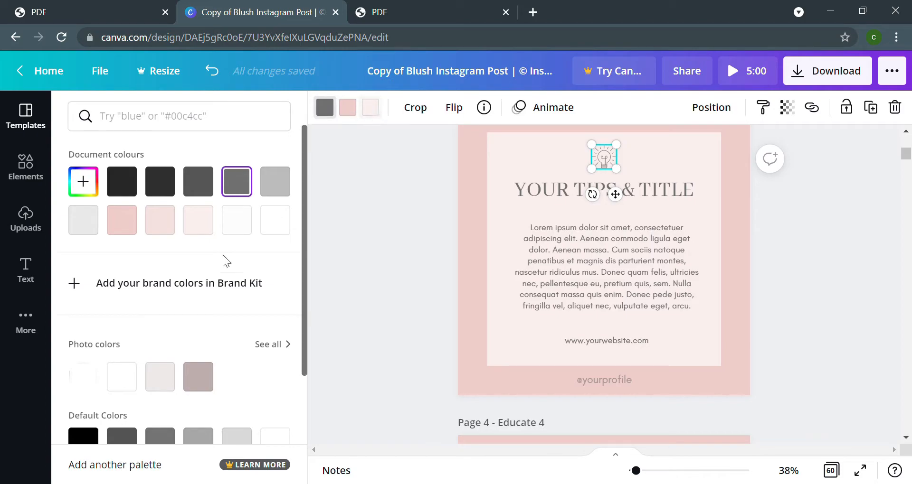
pyautogui.scroll(-1, 110, 335)
pyautogui.scroll(-3, 111, 335)
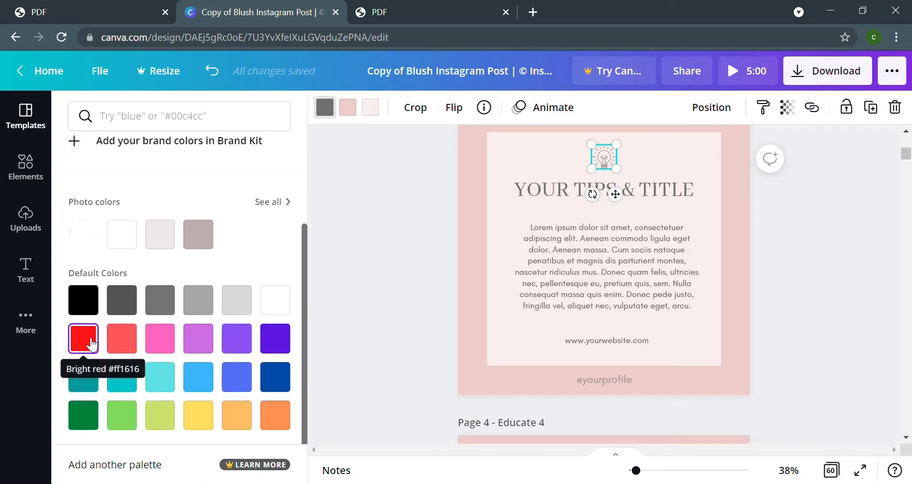
pyautogui.click(90, 342)
# - Recolour the lightbulb icon's pink part light purple and its pale part dark violet, and undo all the icon's colour changes
pyautogui.click(347, 114)
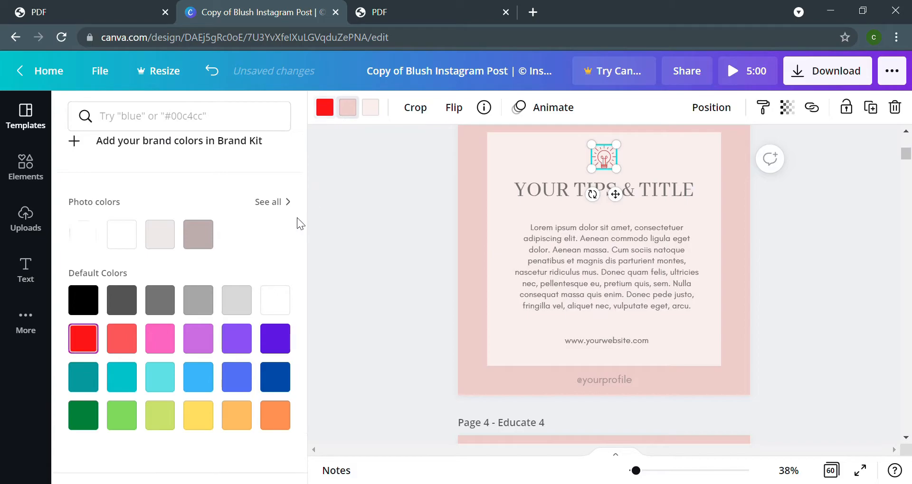
pyautogui.click(232, 340)
pyautogui.click(366, 114)
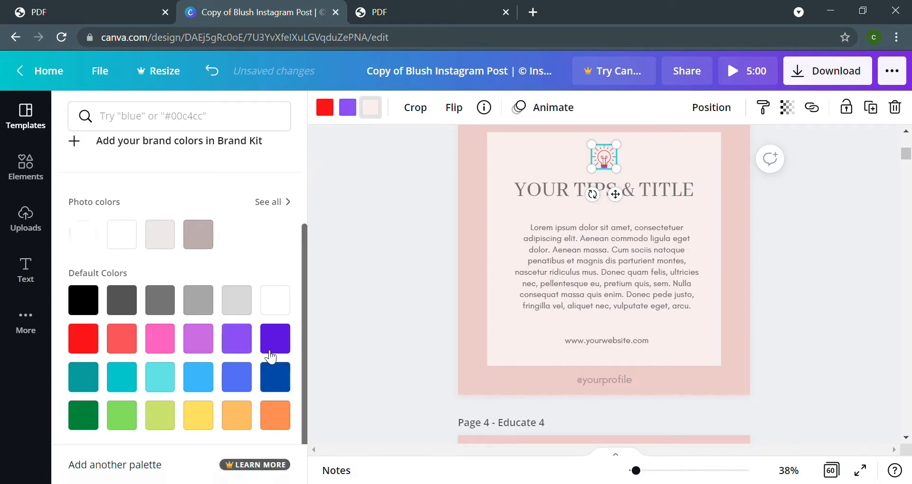
pyautogui.click(275, 339)
pyautogui.click(373, 224)
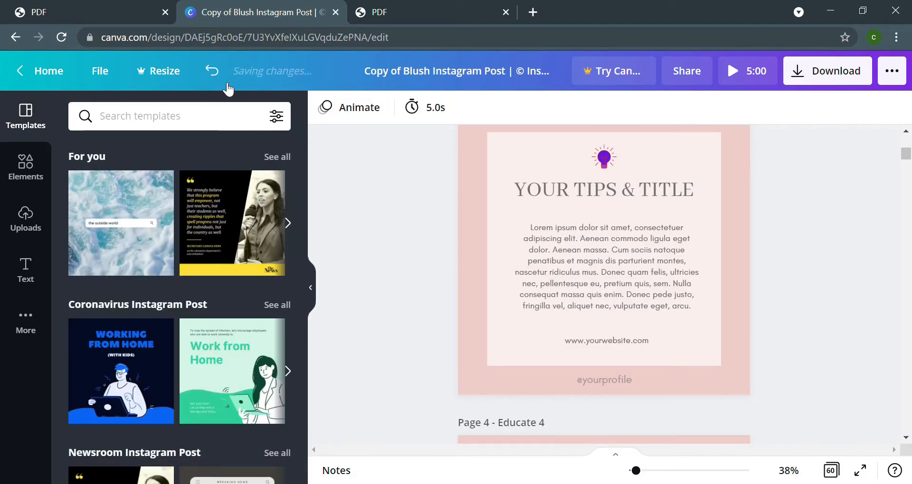
pyautogui.click(212, 71)
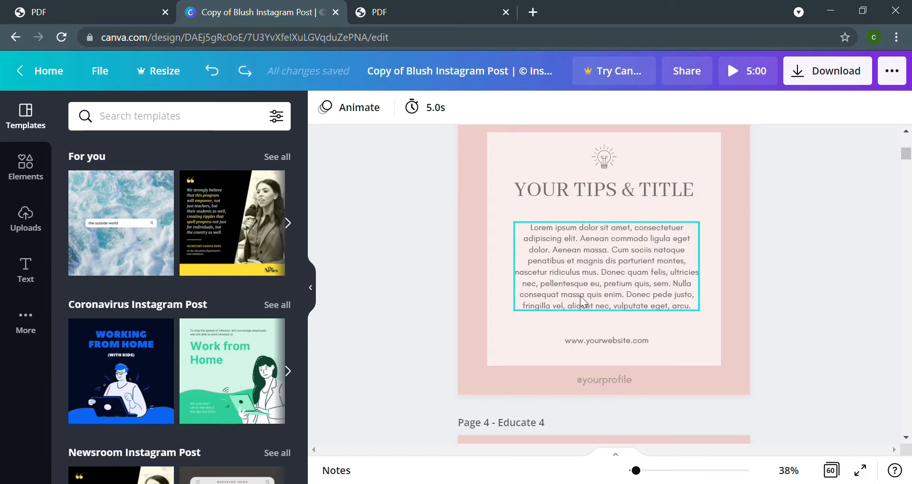
# - Try adjusting the pale panel behind the text on page 3, and undo the change
pyautogui.click(491, 150)
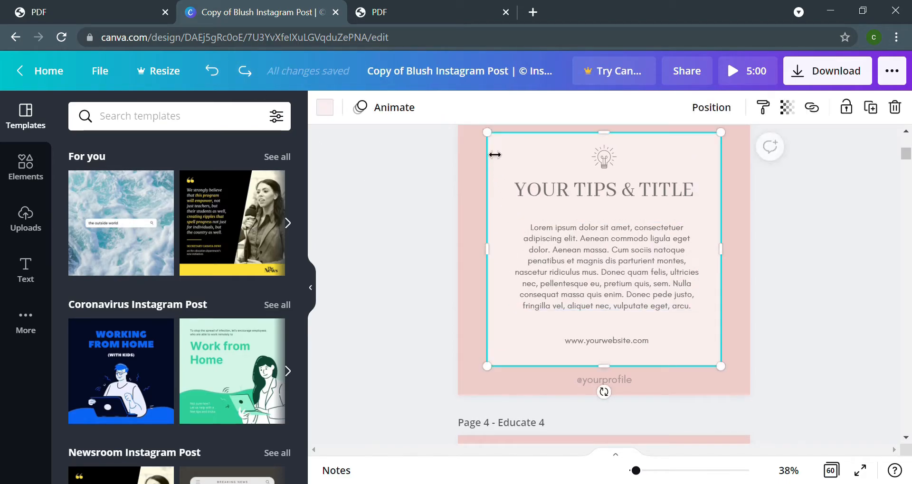
pyautogui.moveTo(495, 142); pyautogui.dragTo(481, 158)
pyautogui.click(220, 79)
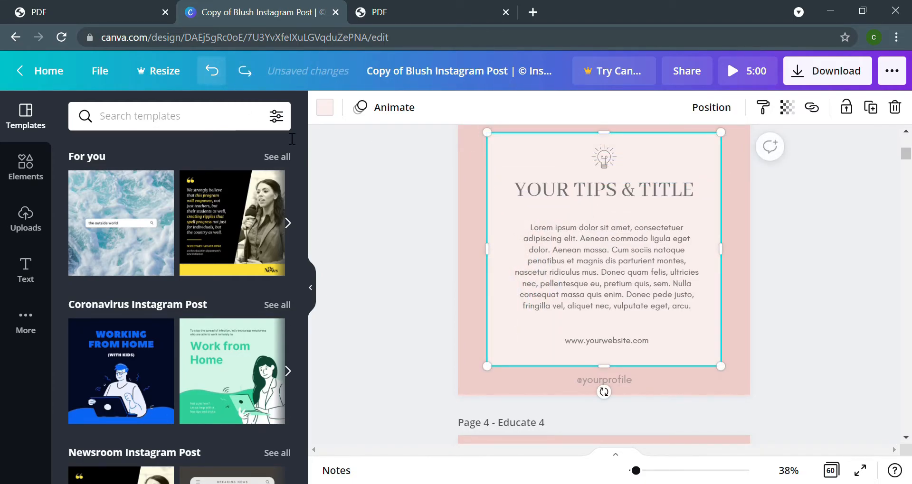
# - Select the website address line on page 3 to inspect it, clear the selection, and look over page 4
pyautogui.scroll(-3, 503, 246)
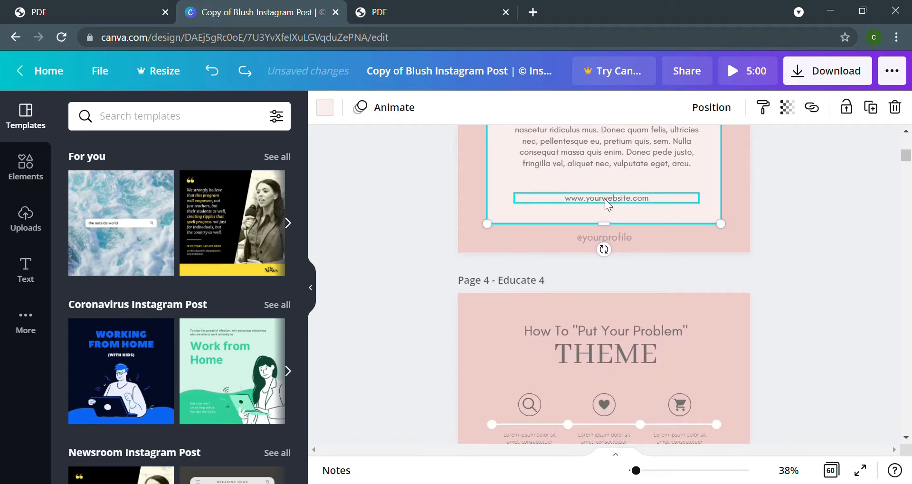
pyautogui.click(605, 199)
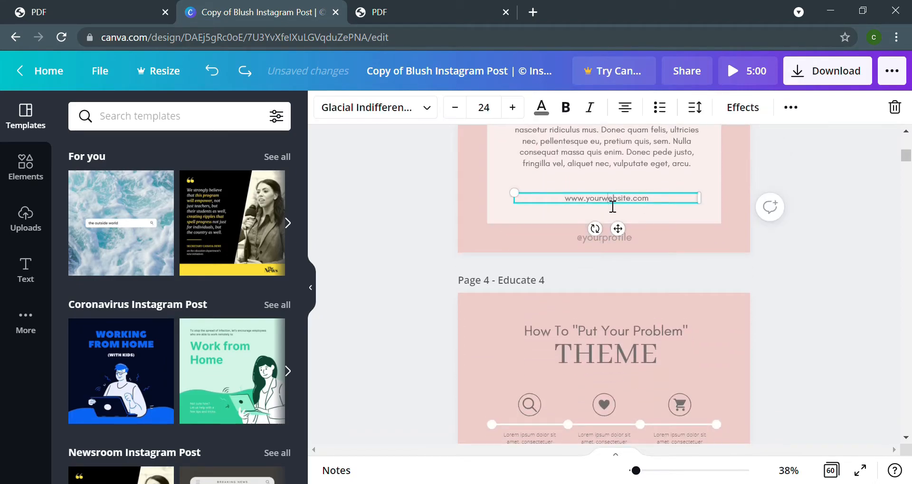
pyautogui.click(469, 189)
pyautogui.scroll(-3, 468, 189)
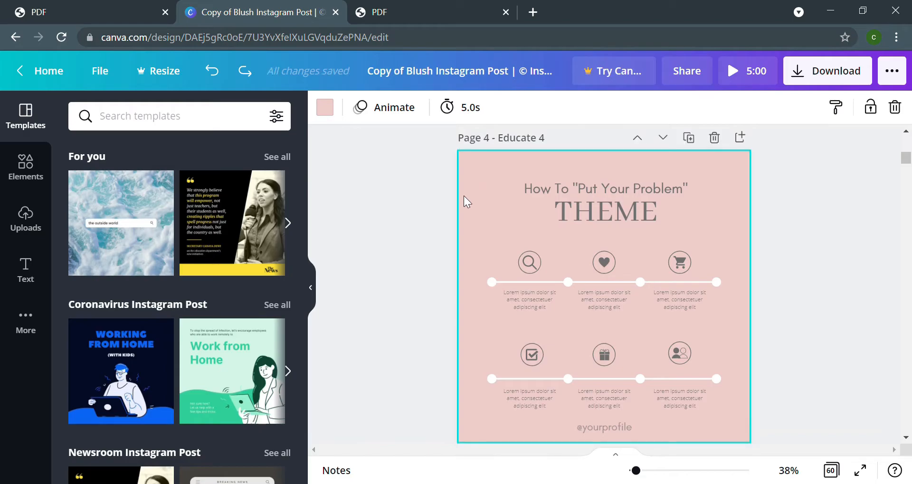
# - Search the element library for "bulb" and "dress" as alternatives to page 3's lightbulb icon, and browse the results
pyautogui.scroll(5, 534, 263)
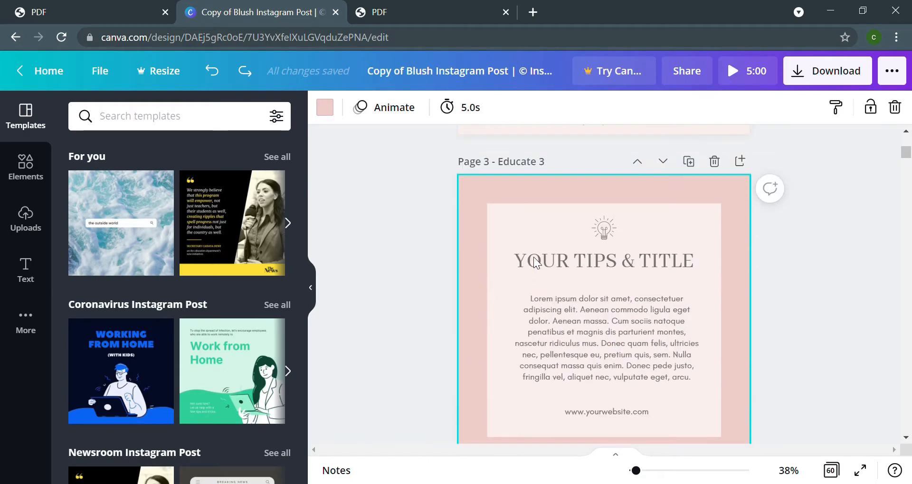
pyautogui.click(594, 228)
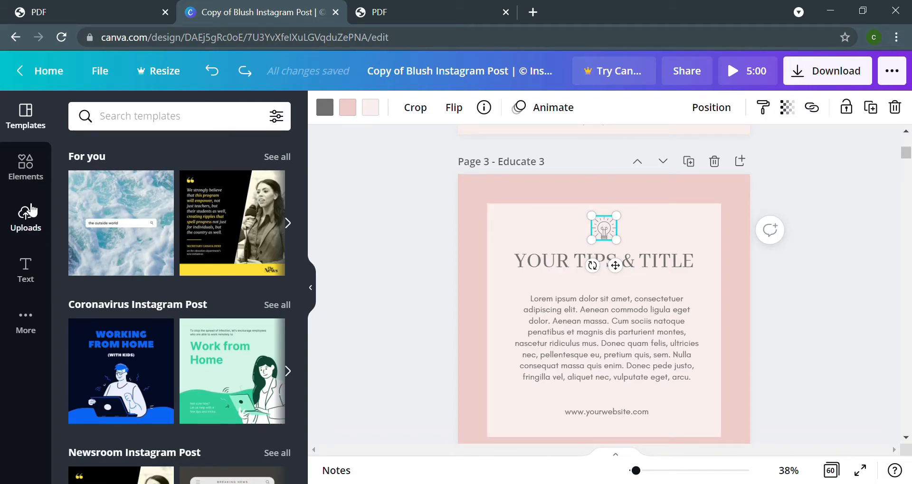
pyautogui.click(26, 169)
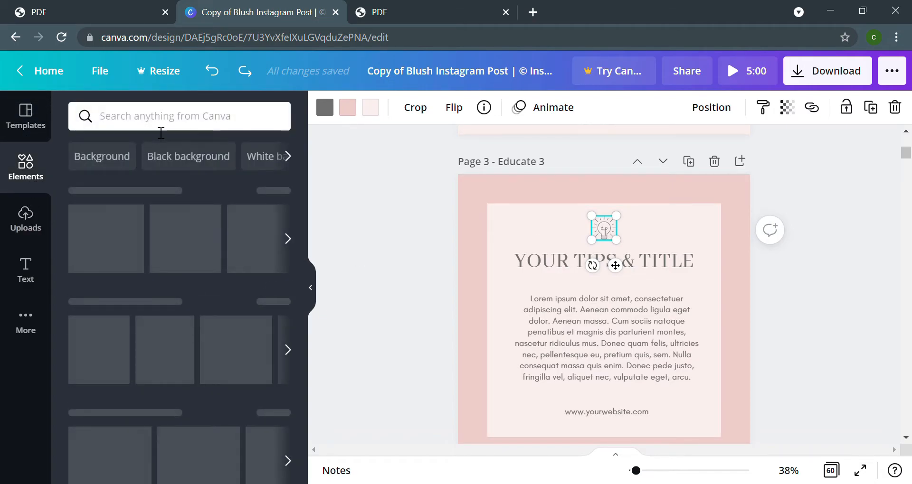
pyautogui.click(161, 131)
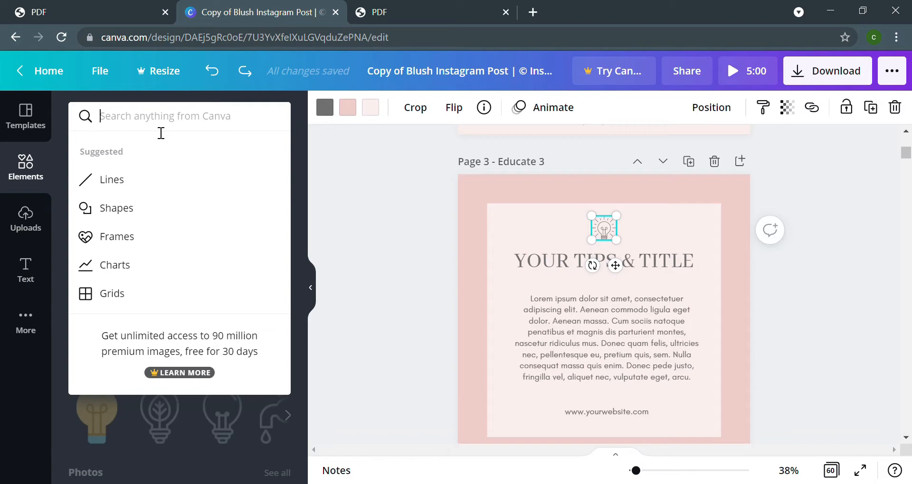
pyautogui.write('bulb')
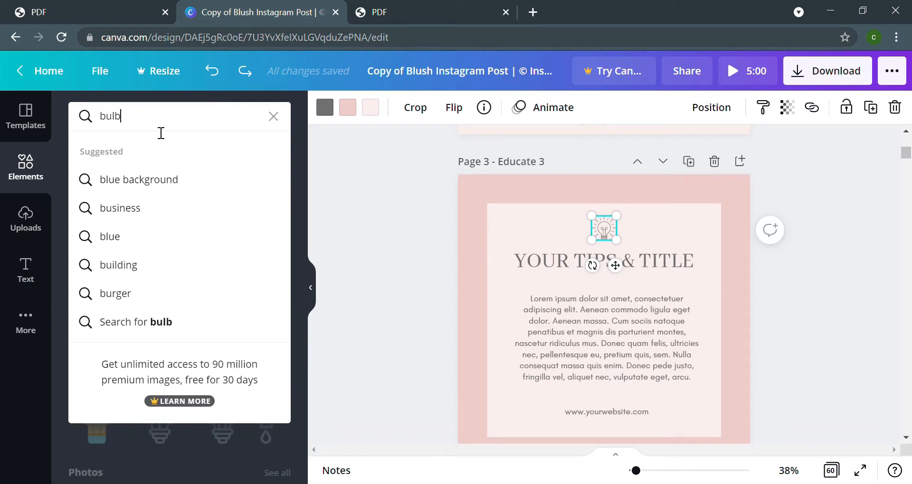
pyautogui.press('Return')
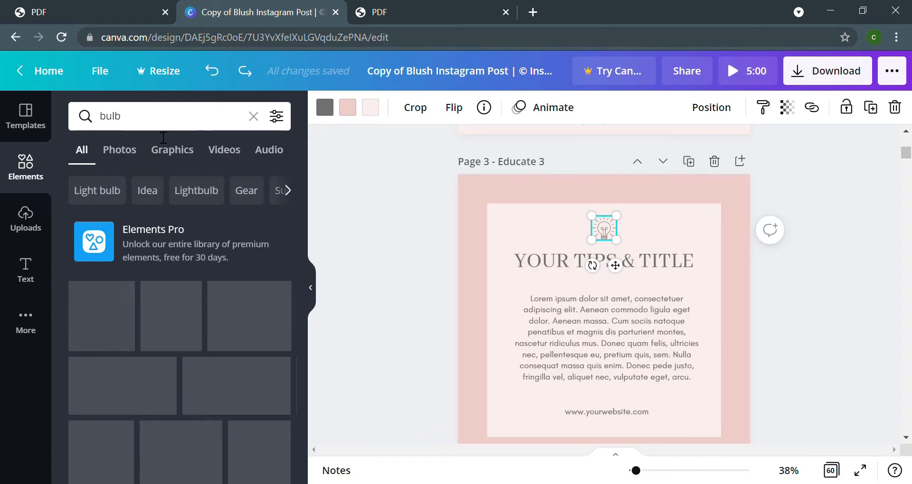
pyautogui.scroll(-2, 161, 304)
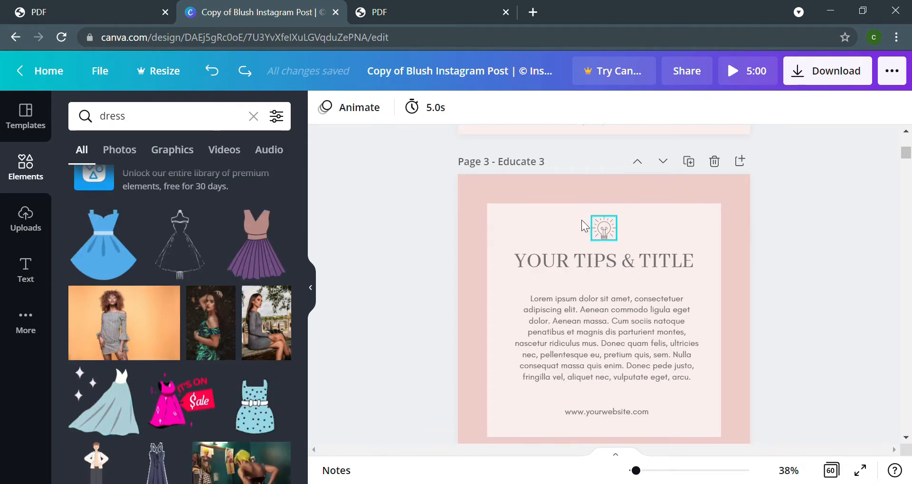
# - Place the uploaded jewellery dish photo into the Photo 1 frame on page 5
pyautogui.scroll(-10, 482, 244)
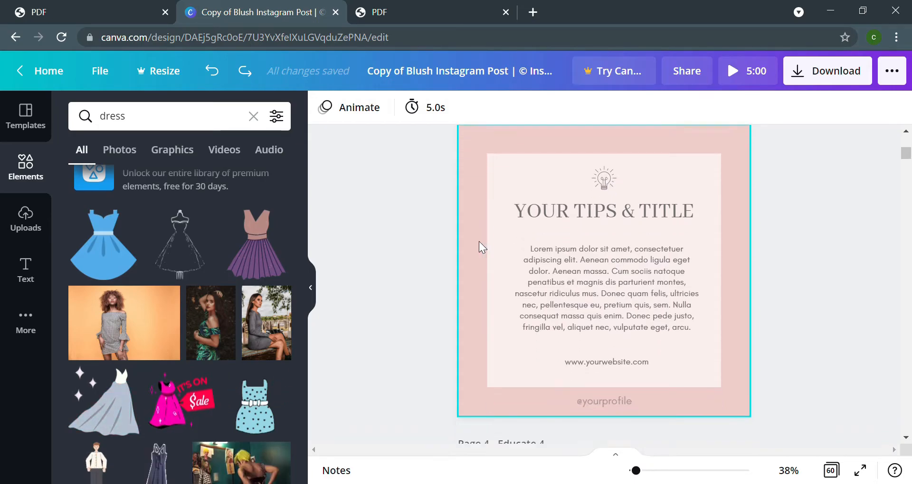
pyautogui.scroll(-5, 478, 241)
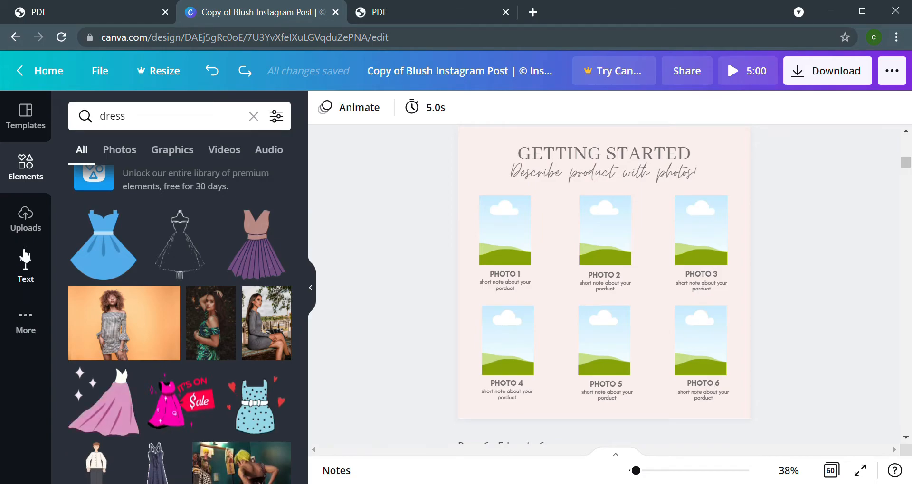
pyautogui.click(26, 220)
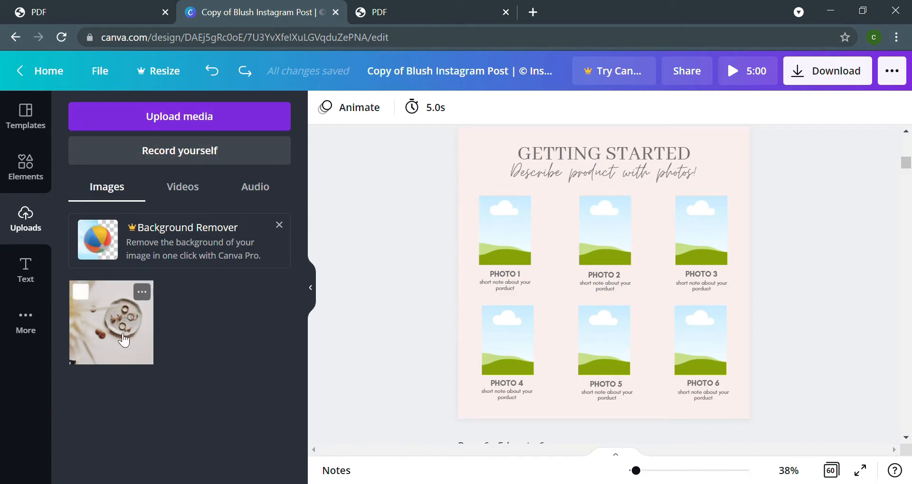
pyautogui.moveTo(107, 314); pyautogui.dragTo(130, 314)
pyautogui.moveTo(480, 287); pyautogui.dragTo(497, 248)
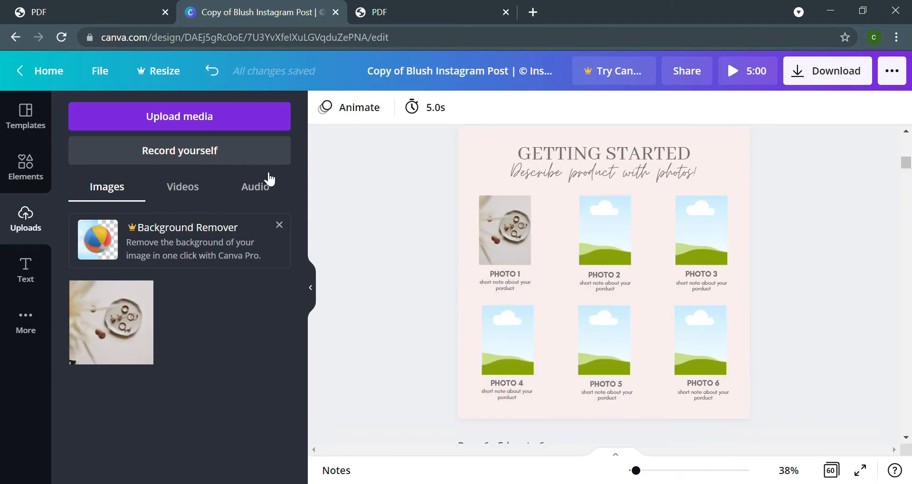
# - Undo placing the jewellery dish photo in the Photo 1 frame on page 5
pyautogui.click(211, 72)
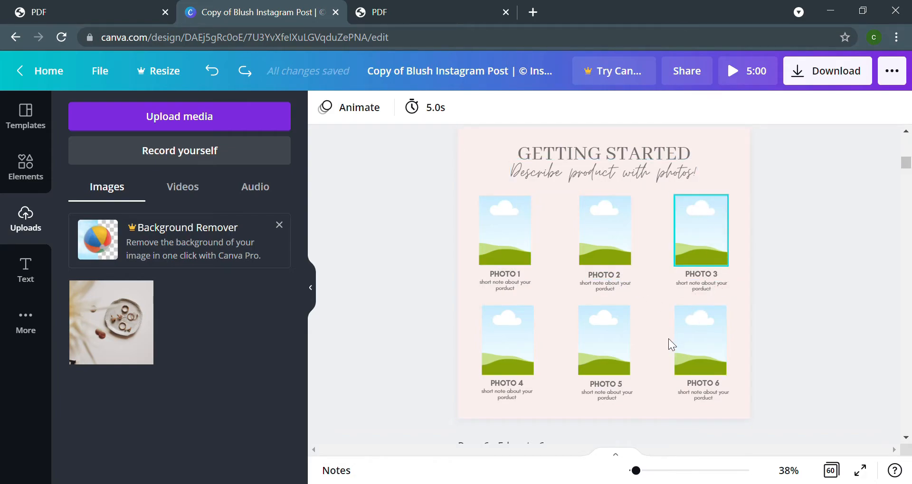
pyautogui.scroll(-3, 562, 310)
pyautogui.scroll(3, 563, 310)
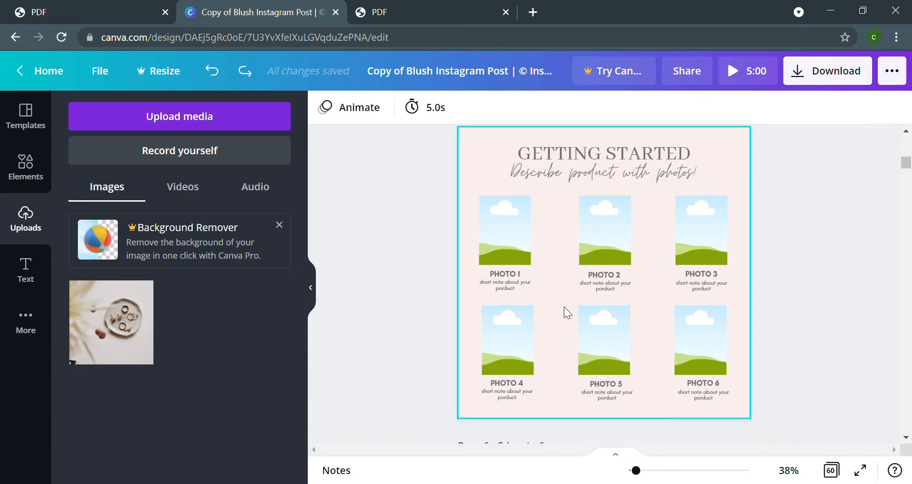
pyautogui.scroll(-3, 563, 308)
pyautogui.scroll(3, 563, 308)
# - Browse the stock photo library, try placing a trending portrait in page 5's Photo 1 frame, and undo the placement
pyautogui.click(19, 319)
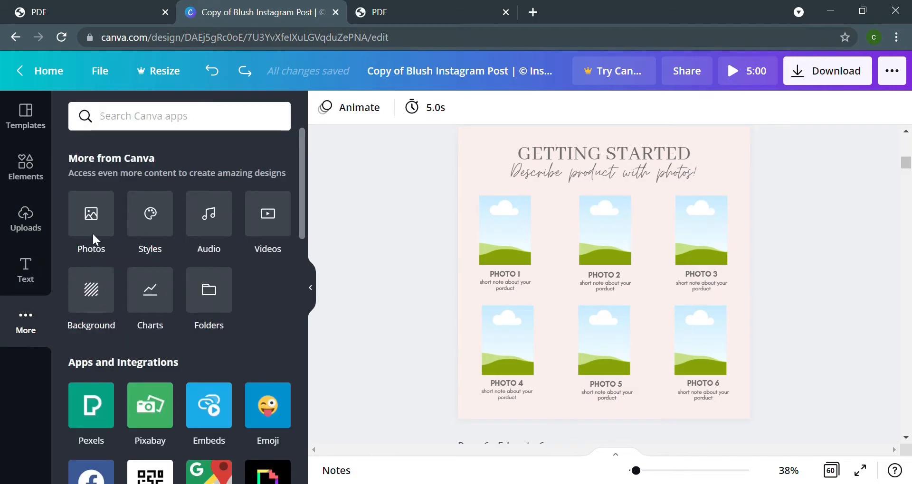
pyautogui.click(91, 209)
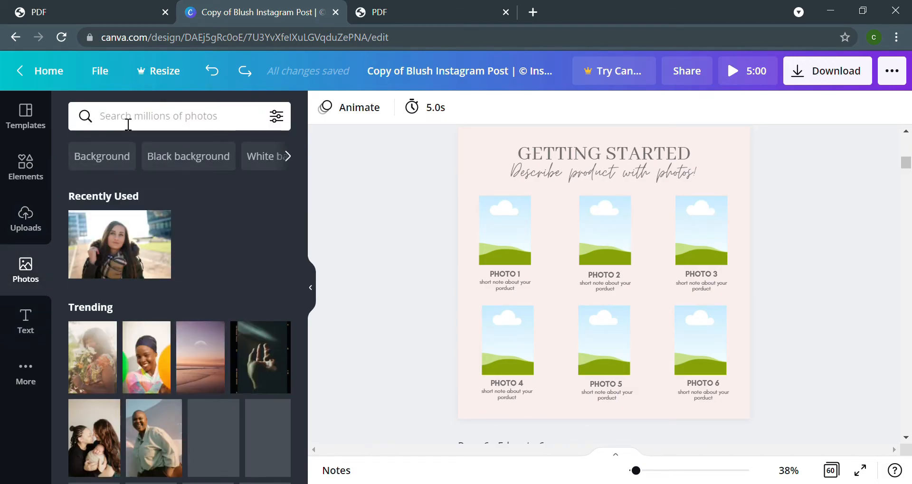
pyautogui.click(128, 125)
pyautogui.click(297, 185)
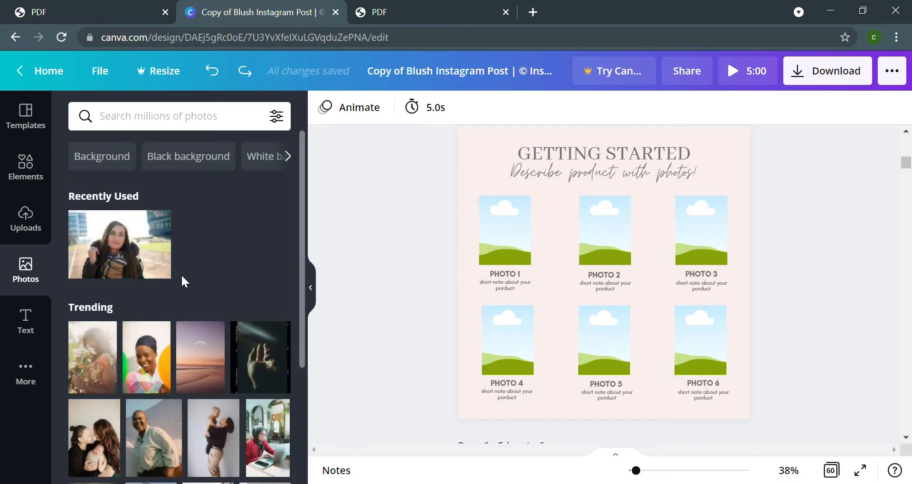
pyautogui.scroll(-2, 183, 278)
pyautogui.scroll(-2, 187, 282)
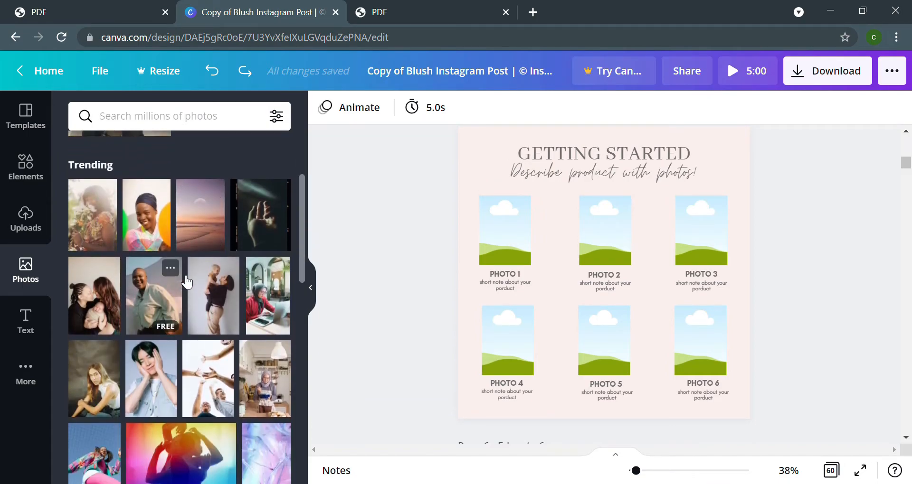
pyautogui.moveTo(151, 223); pyautogui.dragTo(502, 238)
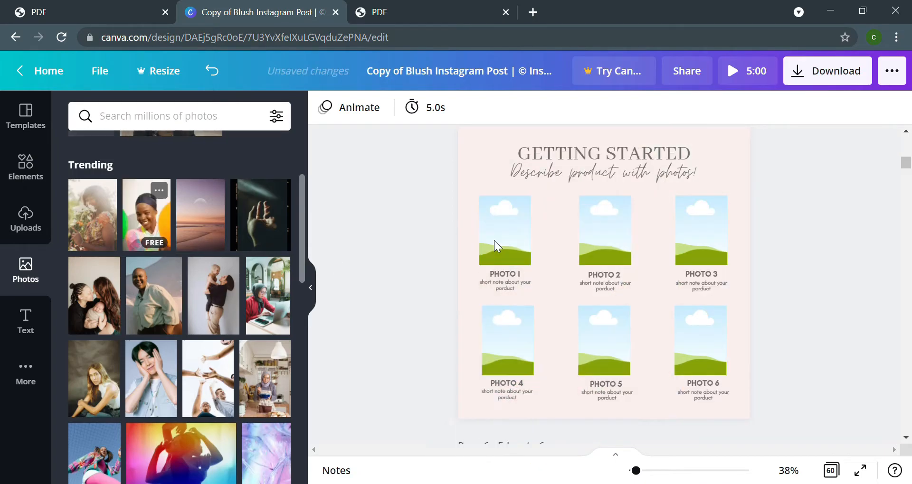
pyautogui.click(227, 76)
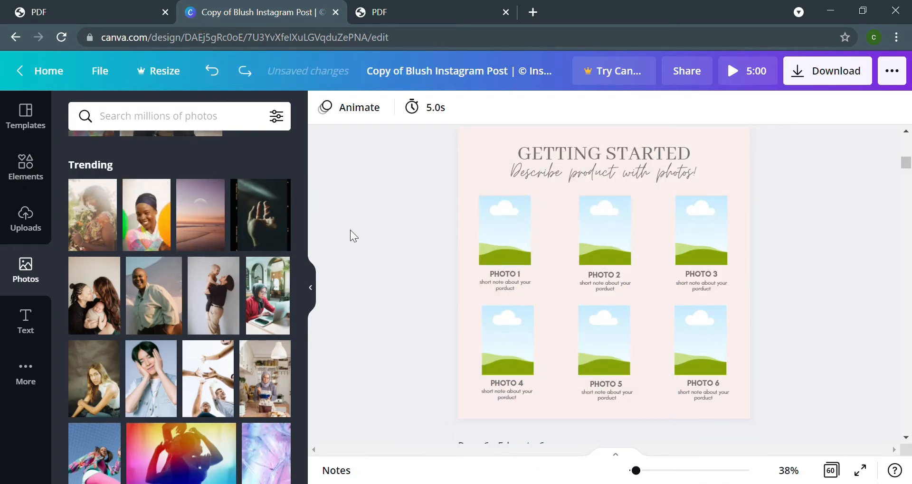
# - Try shifting the SCHEDULE heading and its subtitle on page 6, and shortening the pink bar behind the subtitle
pyautogui.scroll(-5, 350, 230)
pyautogui.scroll(-2, 351, 230)
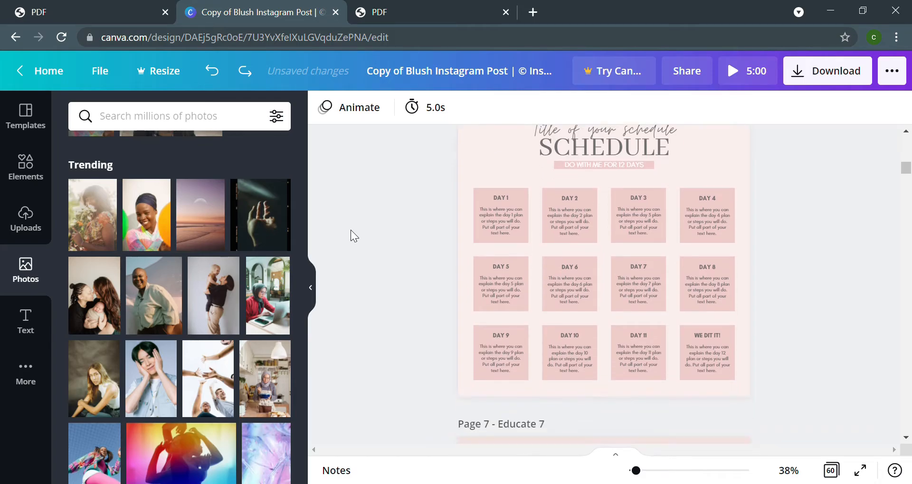
pyautogui.scroll(2, 374, 221)
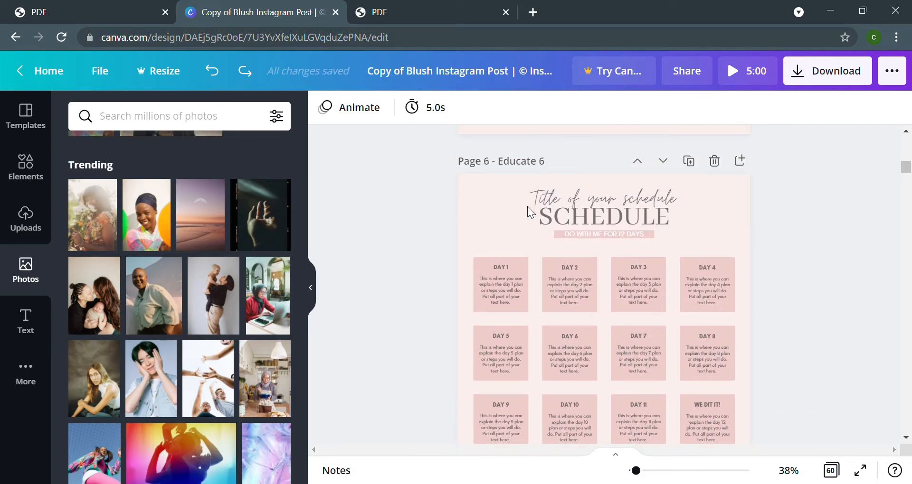
pyautogui.moveTo(643, 476); pyautogui.dragTo(650, 476)
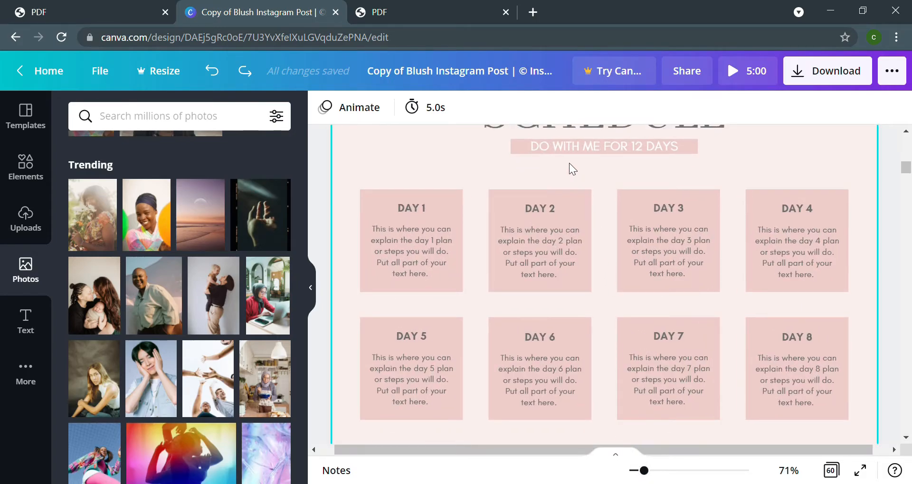
pyautogui.scroll(2, 569, 162)
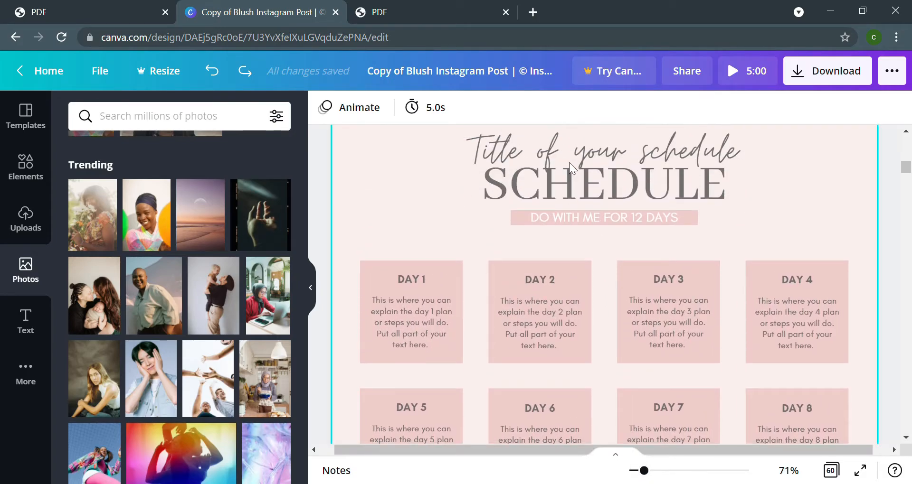
pyautogui.click(512, 226)
pyautogui.click(501, 231)
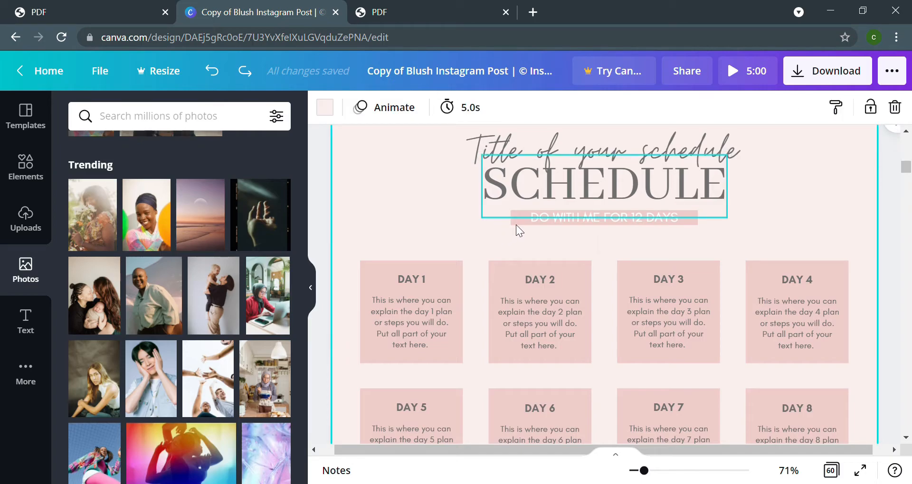
pyautogui.click(517, 229)
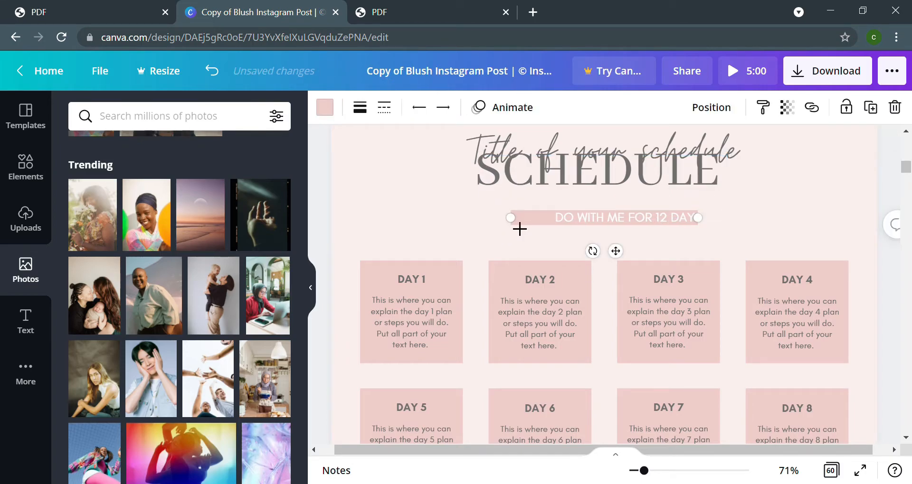
pyautogui.moveTo(500, 229); pyautogui.dragTo(532, 231)
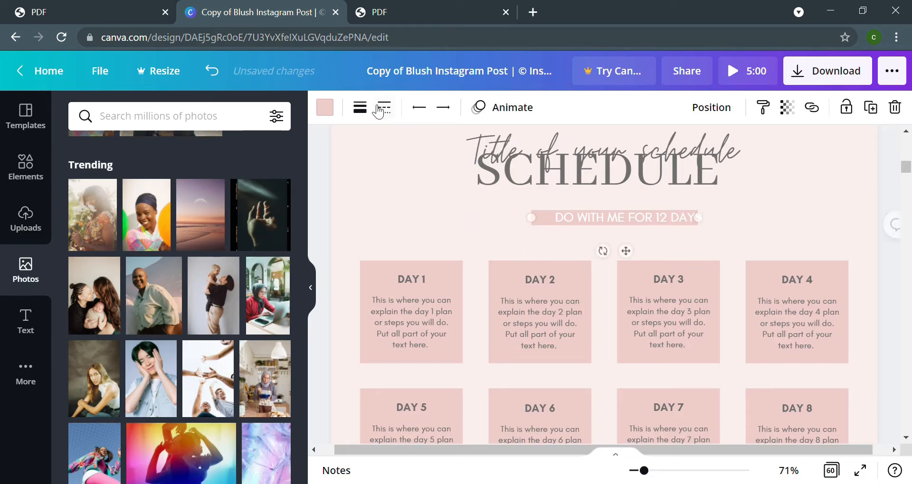
# - Set the pink bar's line weight to 28, try the dashed line style, and return it to the solid style
pyautogui.click(362, 108)
pyautogui.moveTo(479, 153)
pyautogui.mouseDown()
pyautogui.moveTo(541, 152)
pyautogui.moveTo(462, 159)
pyautogui.moveTo(477, 164)
pyautogui.moveTo(469, 166)
pyautogui.mouseUp()
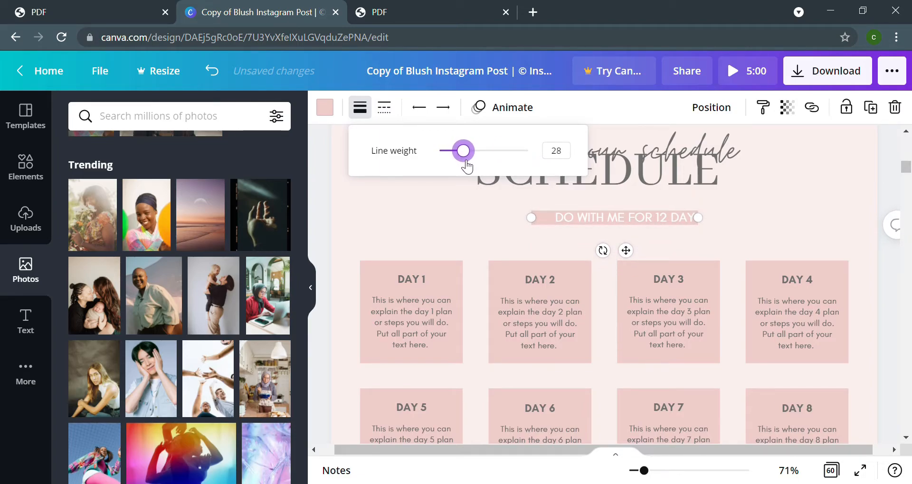
pyautogui.click(325, 108)
pyautogui.click(387, 113)
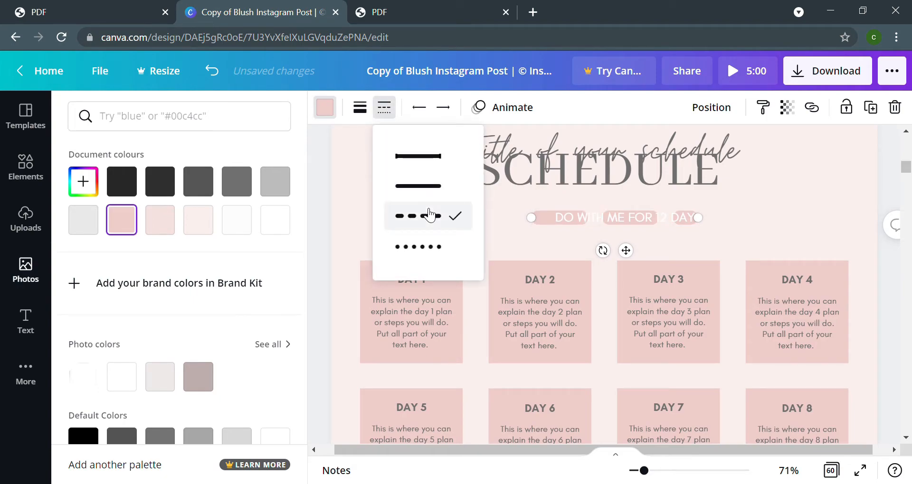
pyautogui.click(420, 157)
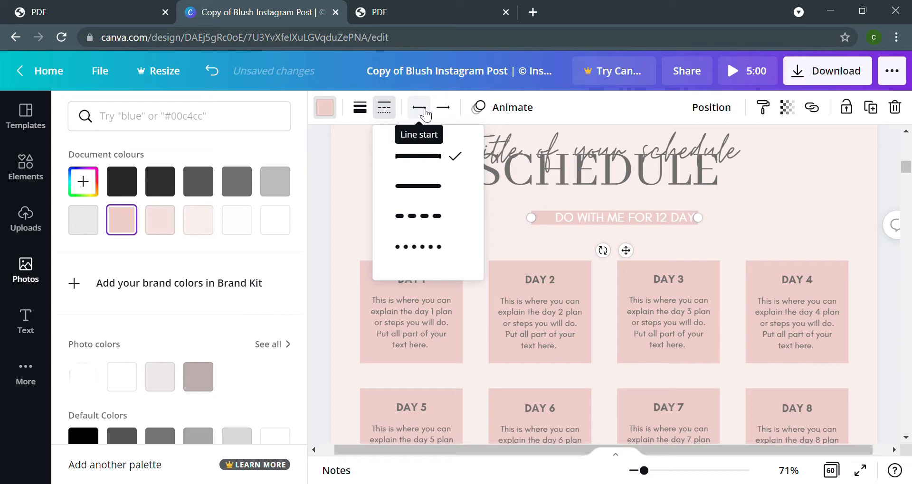
# - Try an open-circle line start on the pink bar, restore the plain start, and deselect the bar
pyautogui.click(420, 114)
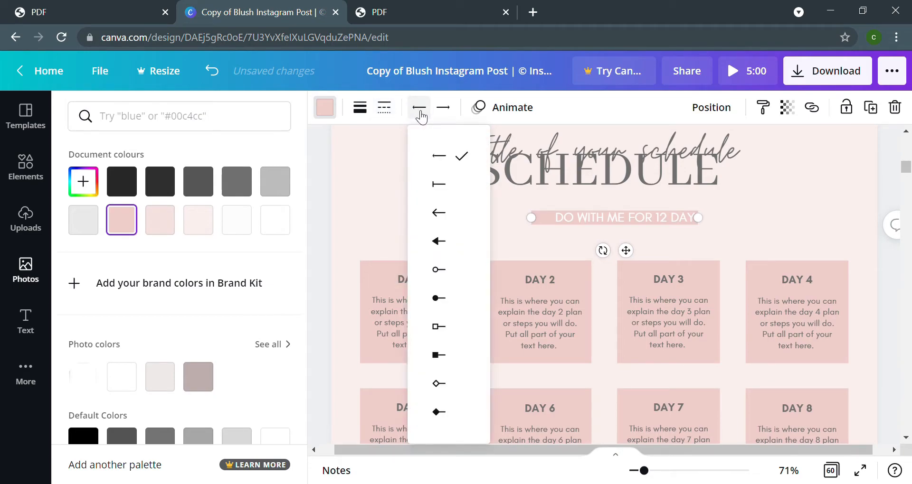
pyautogui.click(454, 265)
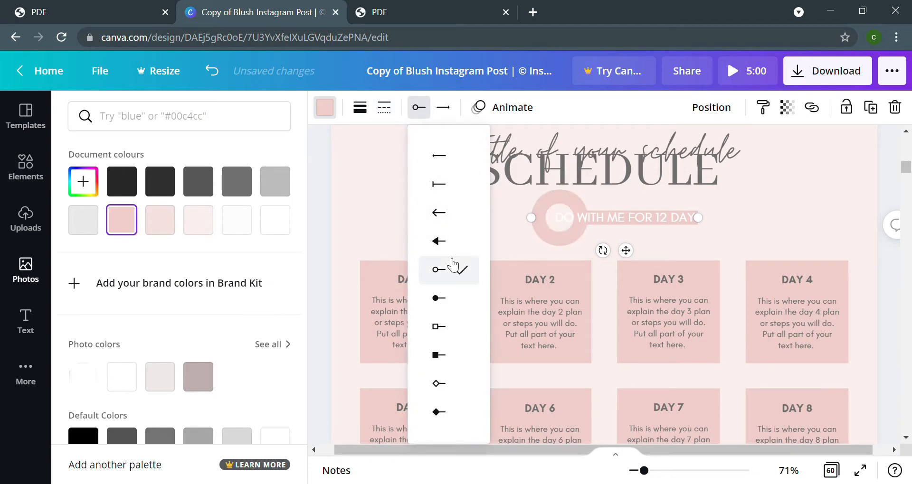
pyautogui.click(441, 155)
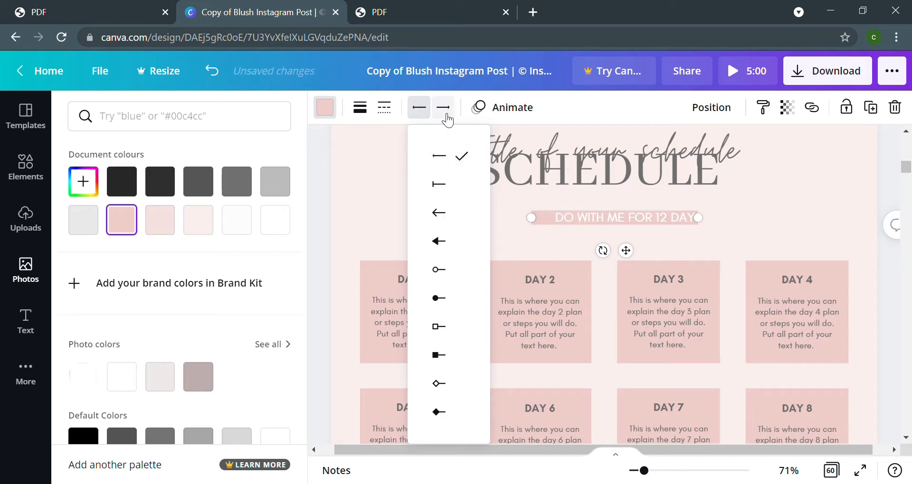
pyautogui.click(445, 109)
pyautogui.click(389, 187)
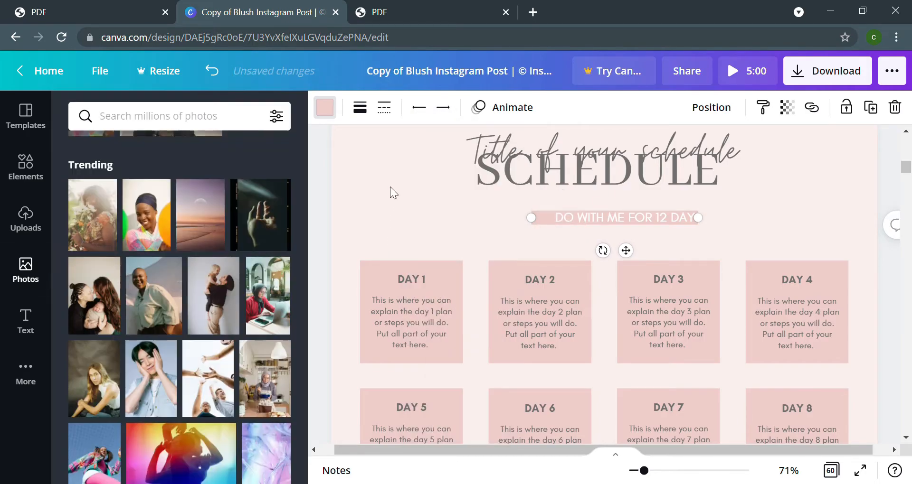
pyautogui.click(427, 212)
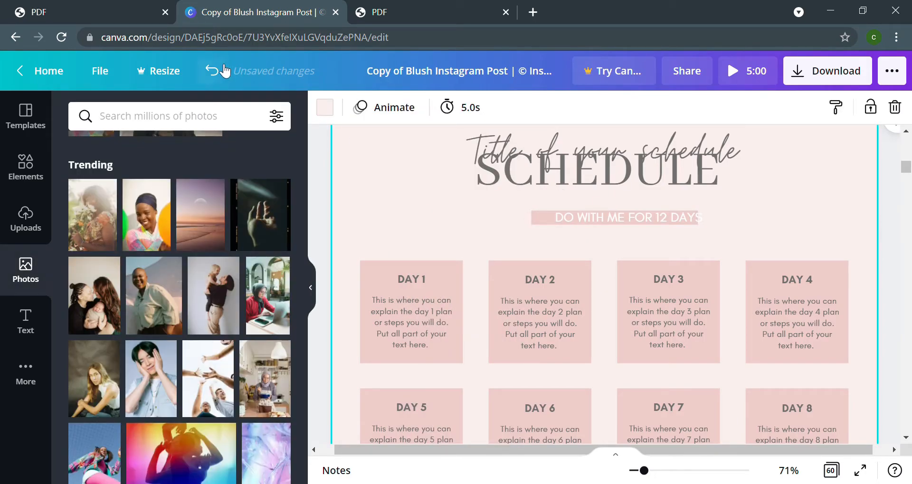
# - Undo the trial changes to page 6's heading, subtitle and pink bar
pyautogui.click(221, 71)
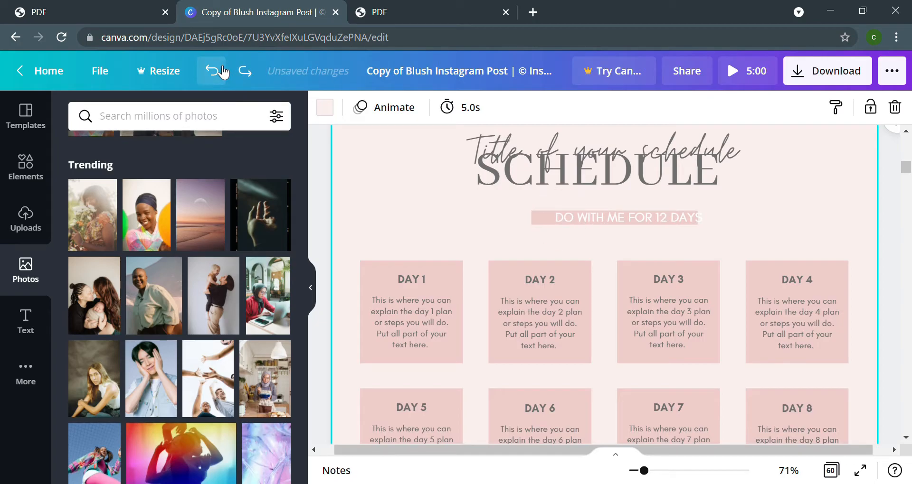
pyautogui.click(222, 71)
pyautogui.click(221, 71)
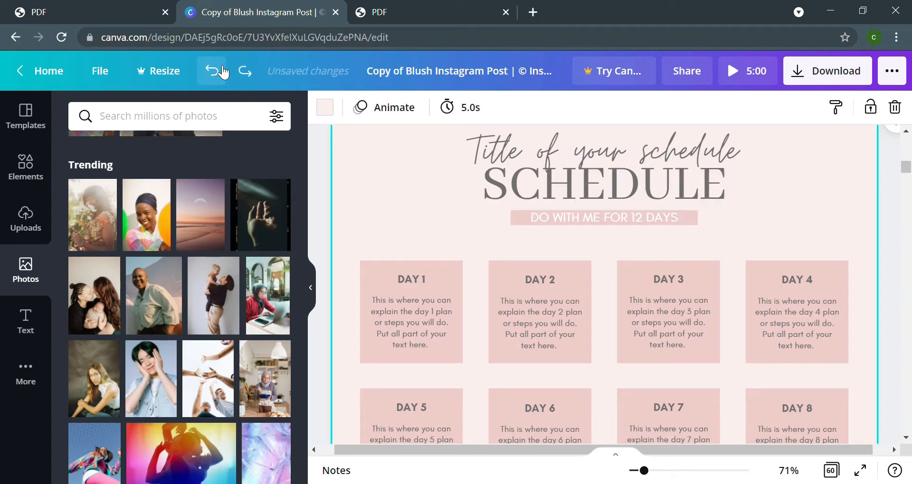
# - Inspect the Don'ts column on page 7 by selecting its header box and the bullet about effective financial management
pyautogui.scroll(-10, 509, 236)
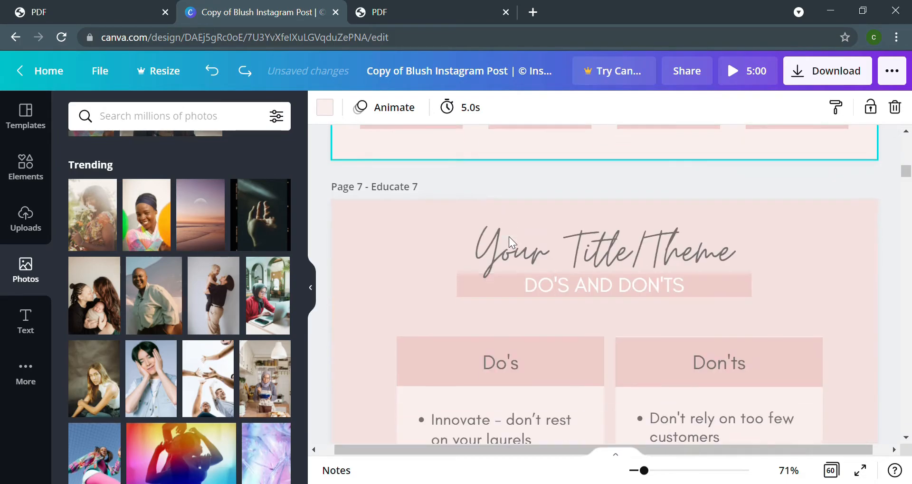
pyautogui.scroll(-6, 509, 237)
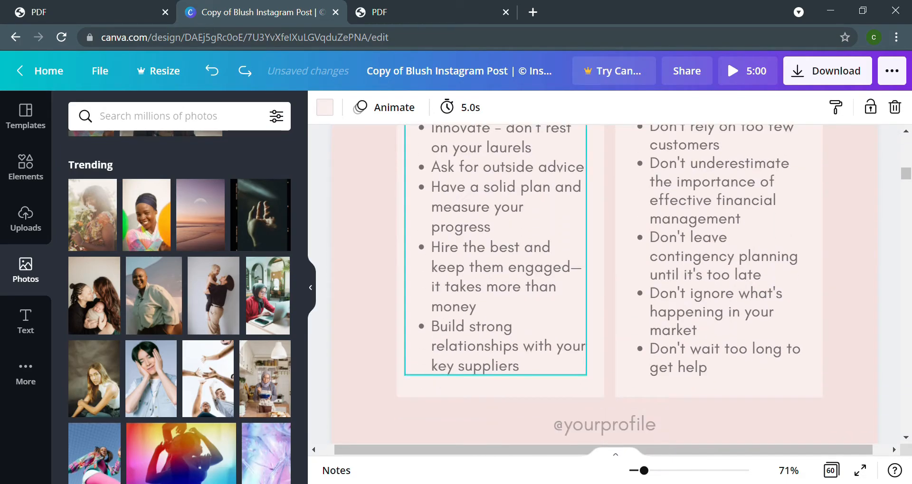
pyautogui.moveTo(649, 477); pyautogui.dragTo(645, 479)
pyautogui.click(592, 187)
pyautogui.click(691, 170)
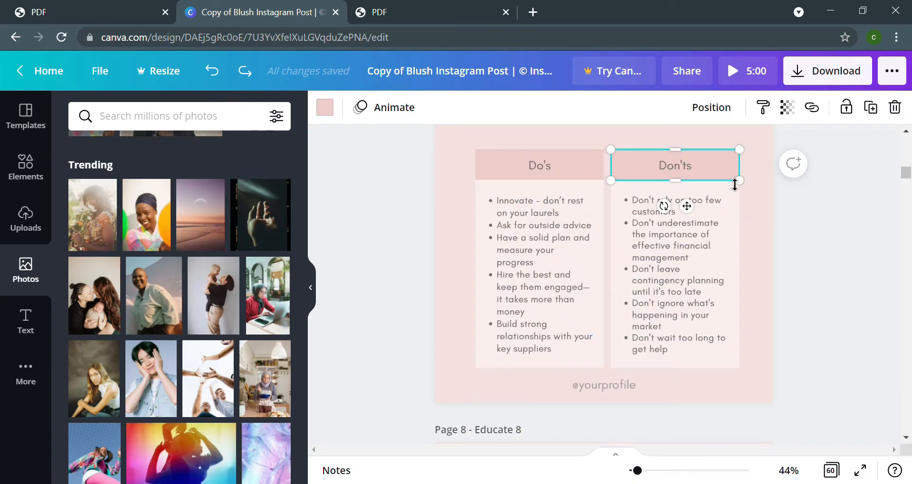
pyautogui.click(689, 170)
pyautogui.click(757, 222)
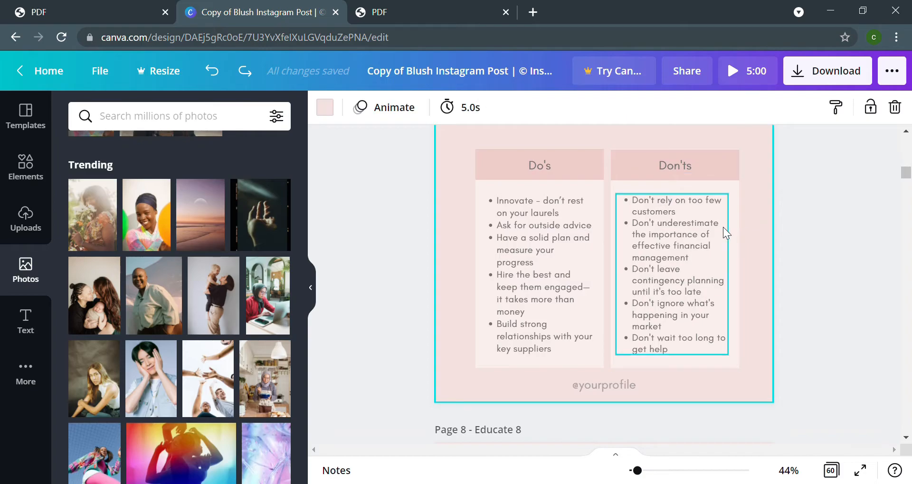
pyautogui.click(737, 233)
pyautogui.click(694, 232)
pyautogui.tripleClick(694, 231)
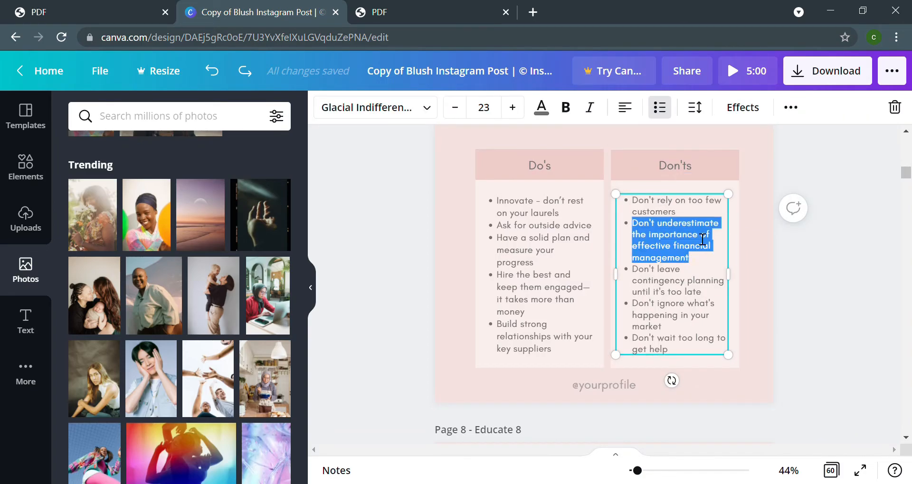
# - Look over the do's and don'ts page, the product description page and the quote pages, from page 7 to page 10
pyautogui.scroll(-2, 521, 230)
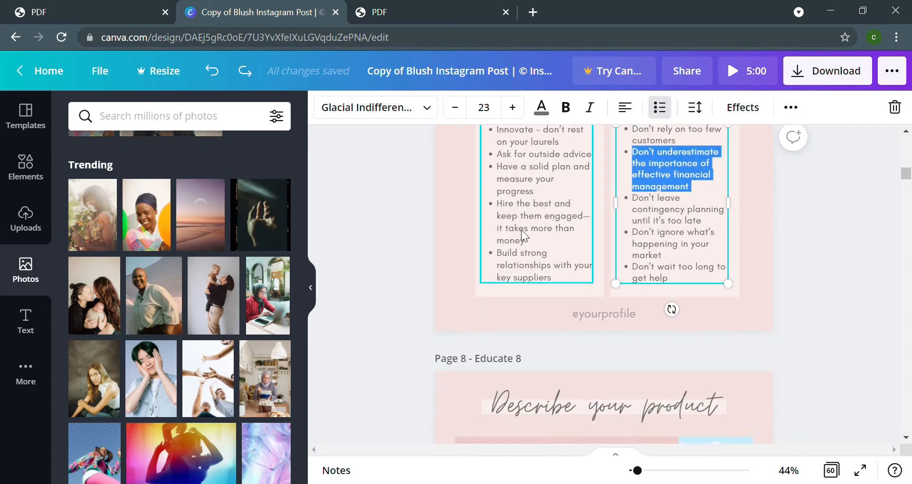
pyautogui.scroll(2, 520, 230)
pyautogui.scroll(-1, 521, 230)
pyautogui.scroll(2, 522, 230)
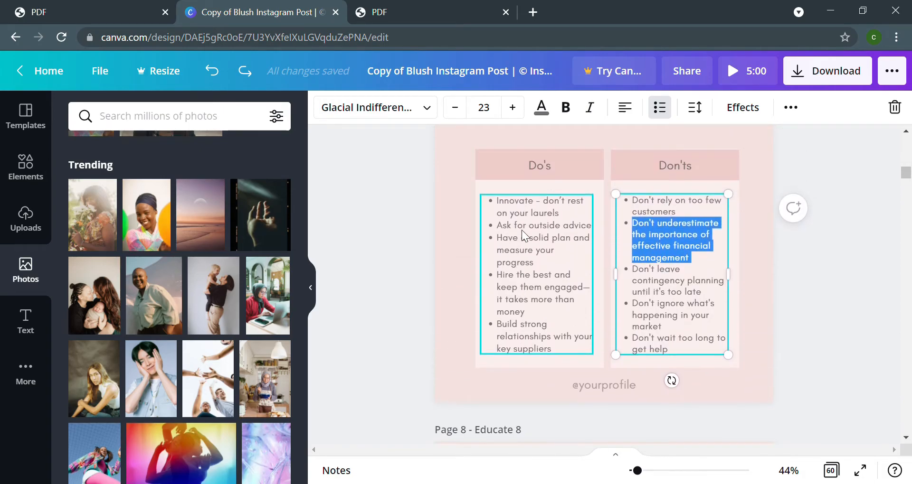
pyautogui.scroll(-5, 521, 230)
pyautogui.scroll(-7, 523, 230)
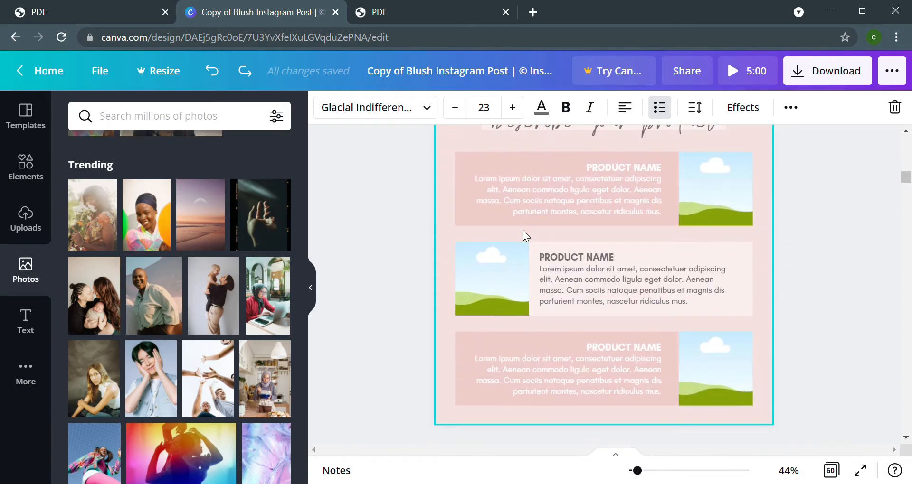
pyautogui.scroll(-2, 626, 215)
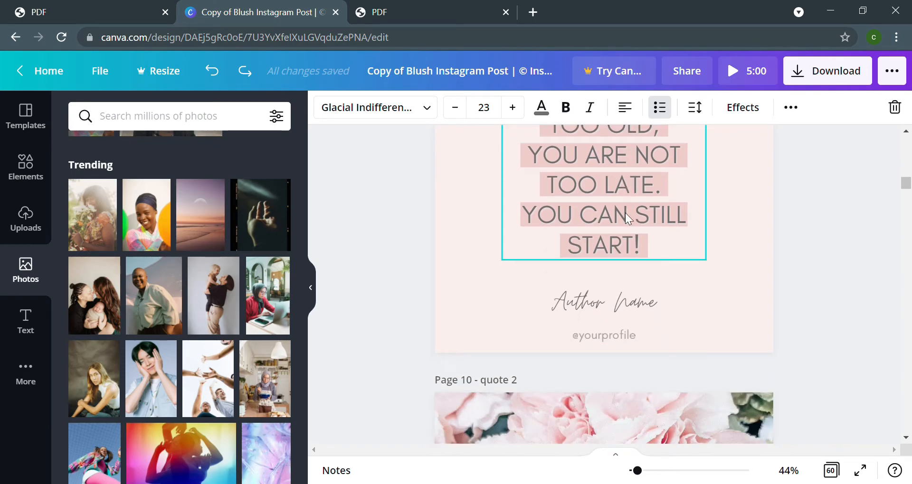
pyautogui.scroll(15, 626, 215)
pyautogui.scroll(-1, 629, 242)
pyautogui.scroll(-14, 629, 254)
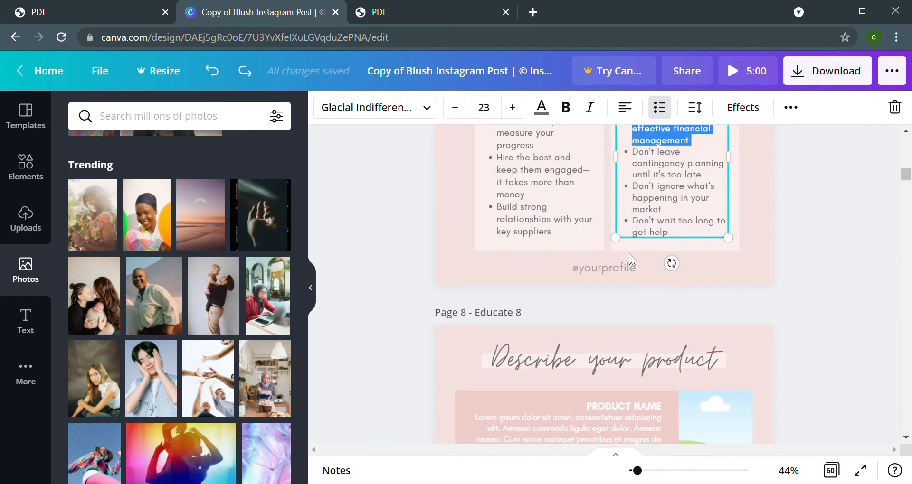
# - Move the quote text on page 9 sideways off its pink bars so it overhangs the page's right edge
pyautogui.scroll(-2, 629, 253)
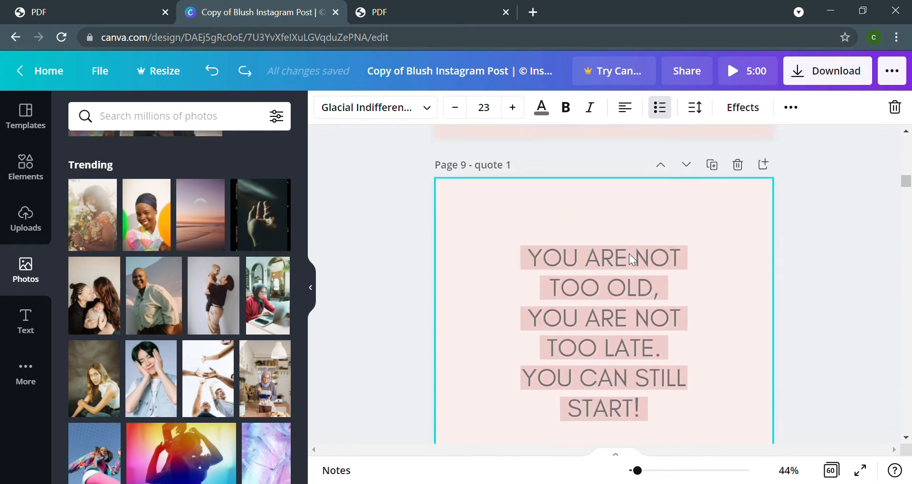
pyautogui.click(605, 252)
pyautogui.moveTo(607, 253); pyautogui.dragTo(713, 249)
pyautogui.click(579, 193)
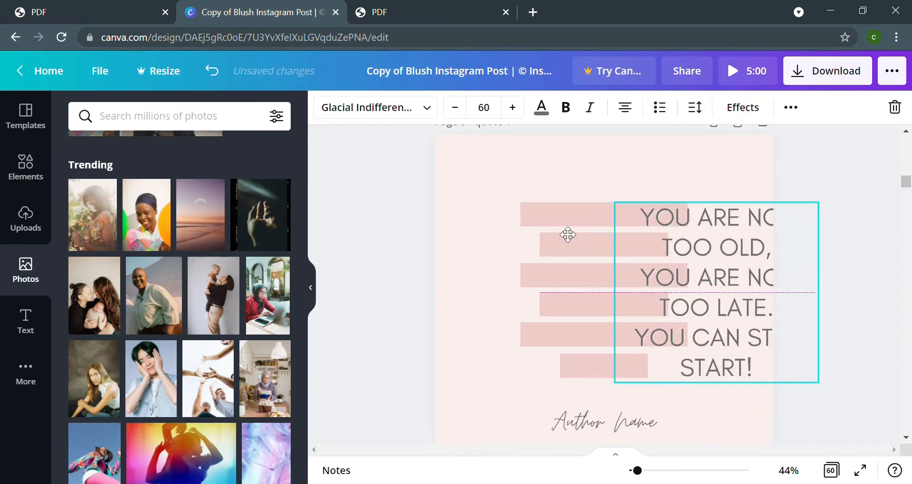
# - Try reshaping the topmost pink bar on page 9, undo the change, and view the bar's line weight setting
pyautogui.click(559, 226)
pyautogui.moveTo(520, 215); pyautogui.dragTo(476, 226)
pyautogui.click(212, 70)
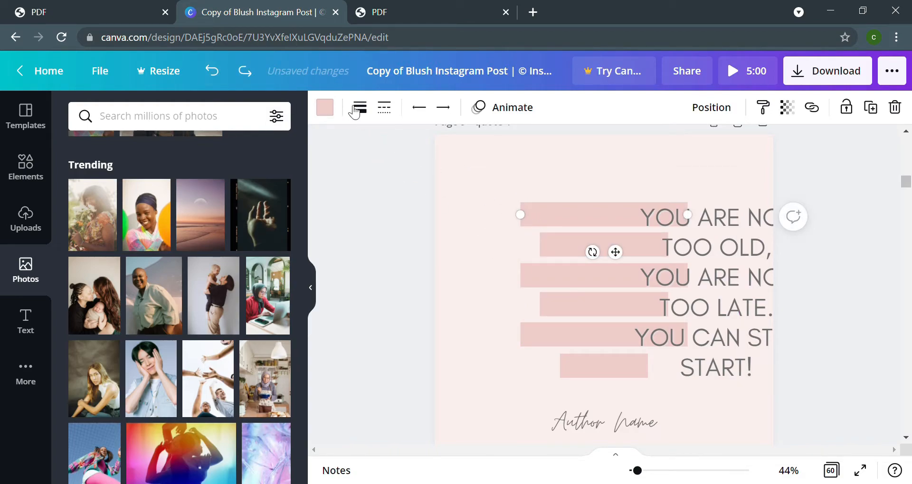
pyautogui.click(360, 107)
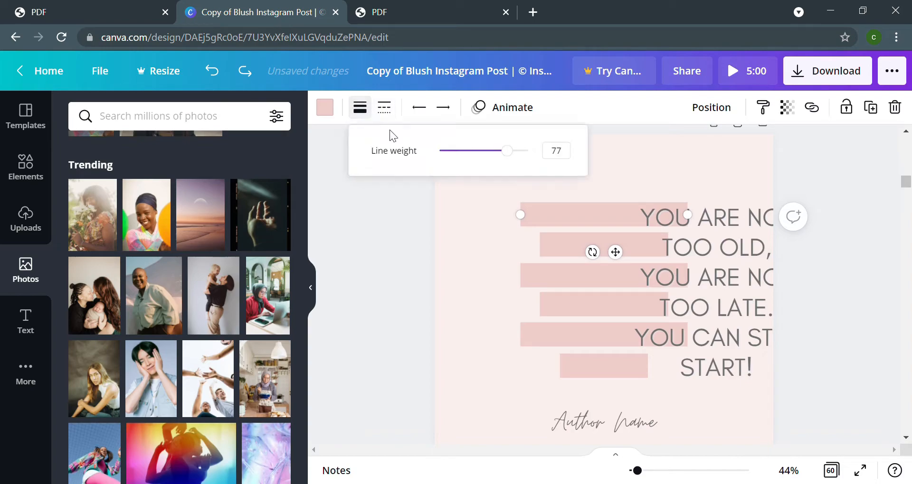
pyautogui.click(459, 196)
# - Remove the floral background photo from page 10's frame and try trending photos of people in its place
pyautogui.scroll(-3, 466, 183)
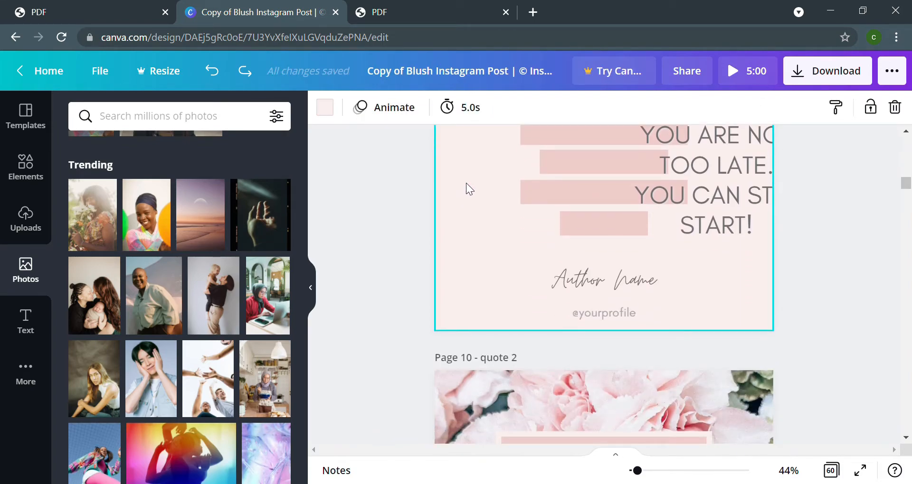
pyautogui.scroll(-5, 466, 184)
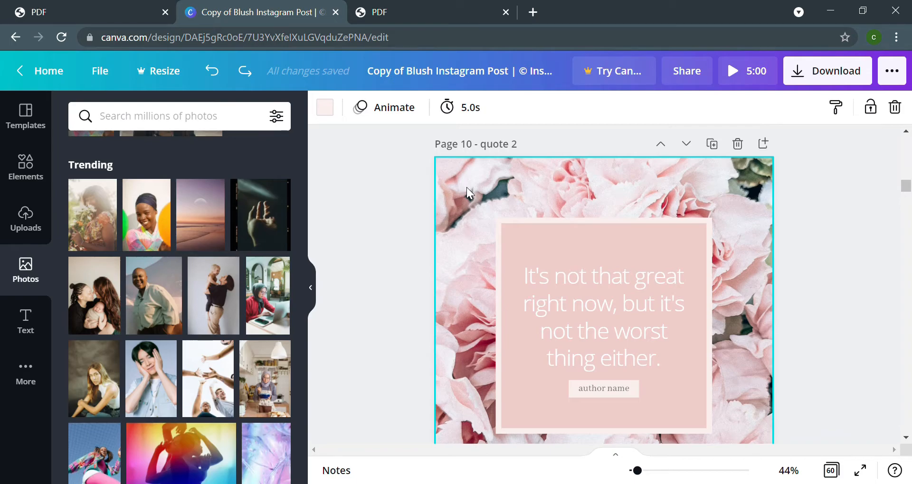
pyautogui.click(467, 187)
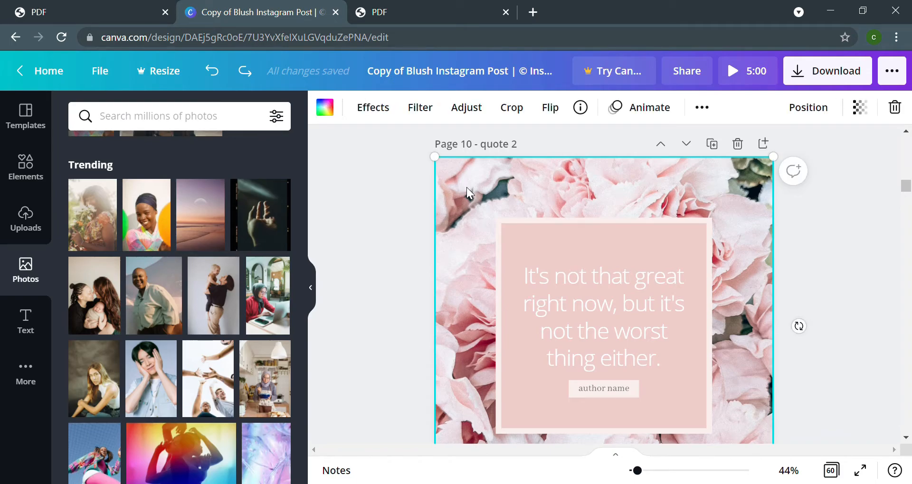
pyautogui.press('Delete')
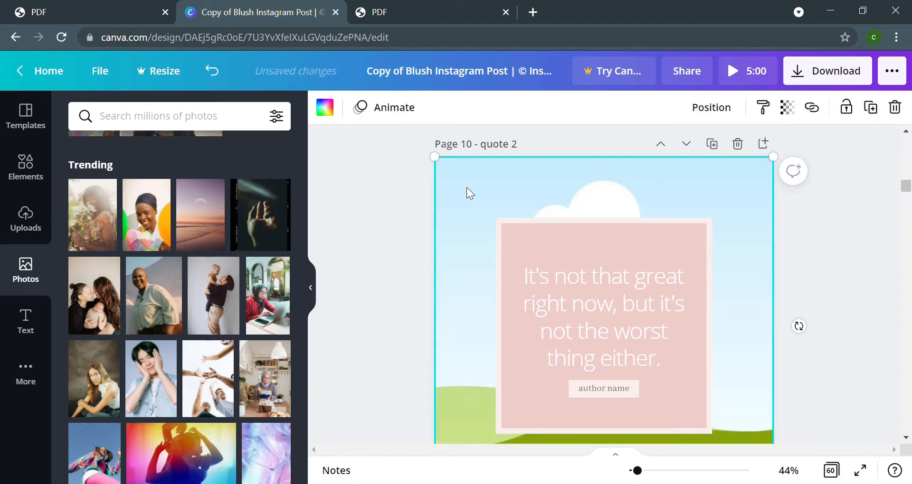
pyautogui.moveTo(154, 306); pyautogui.dragTo(458, 208)
pyautogui.moveTo(205, 272); pyautogui.dragTo(464, 214)
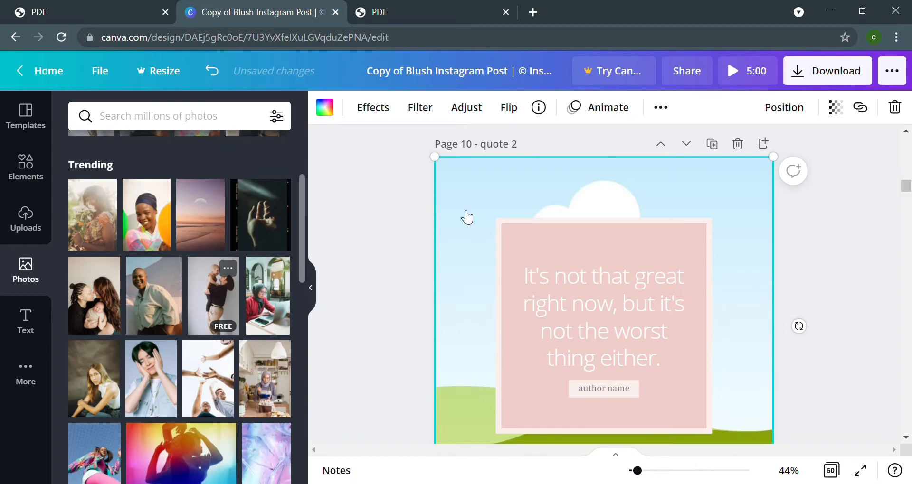
# - Undo the photo changes on page 10 back to the floral background
pyautogui.click(213, 73)
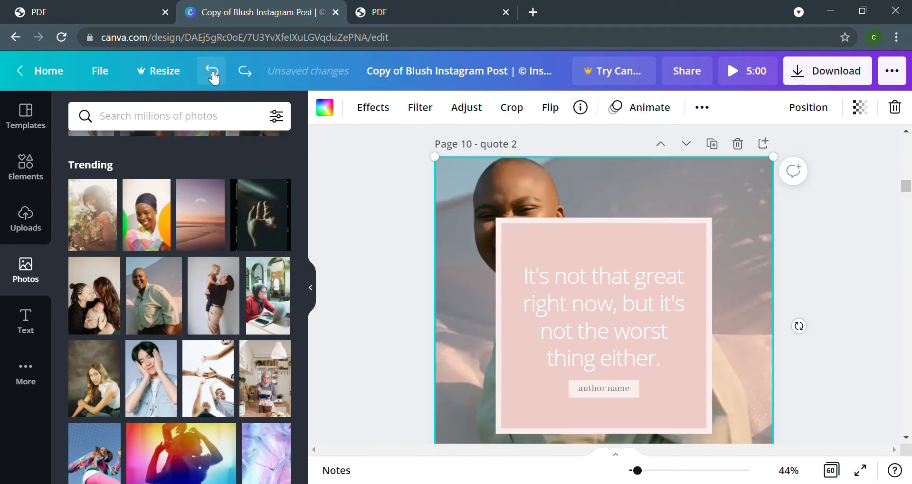
pyautogui.click(213, 74)
pyautogui.click(227, 75)
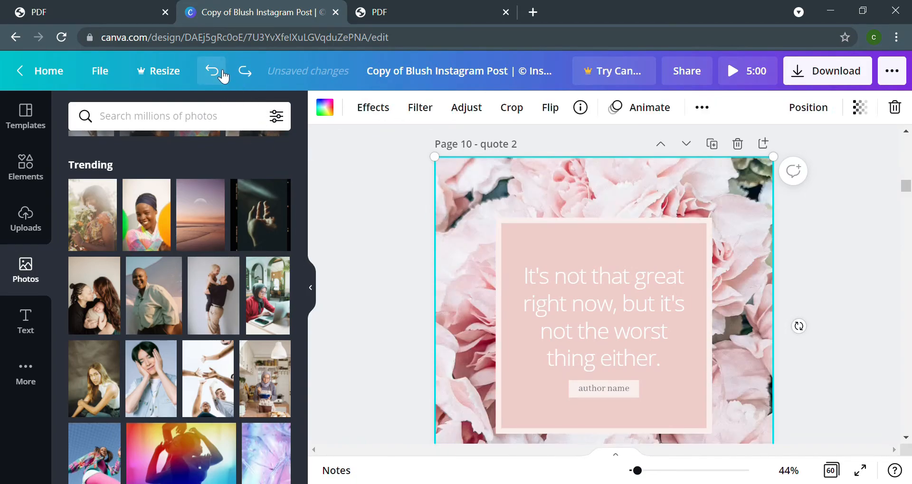
# - Look over pages 10 to 12 and examine the text effect settings of the 5000 text on page 11
pyautogui.scroll(-4, 437, 250)
pyautogui.scroll(-5, 437, 251)
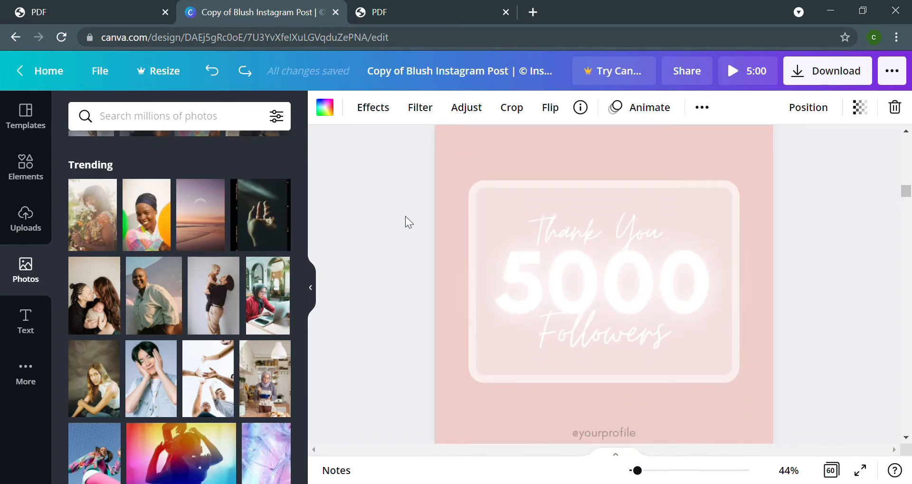
pyautogui.scroll(2, 406, 216)
pyautogui.scroll(3, 406, 218)
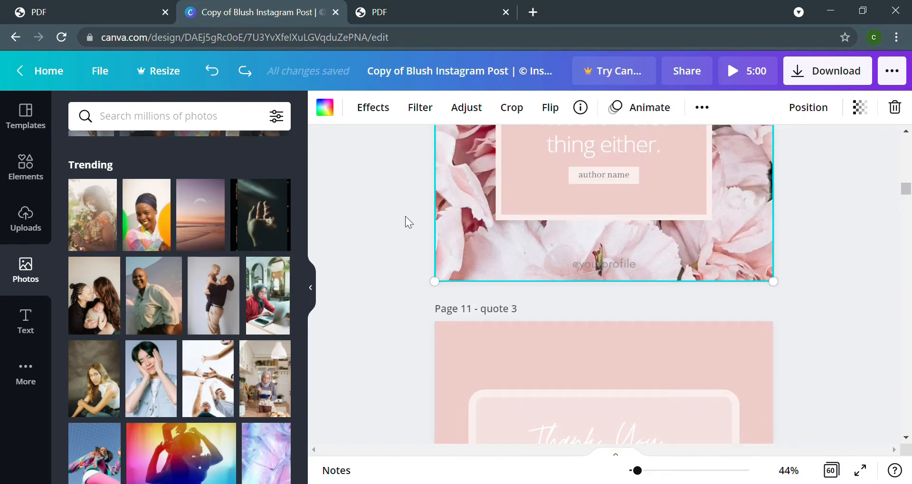
pyautogui.scroll(-6, 406, 219)
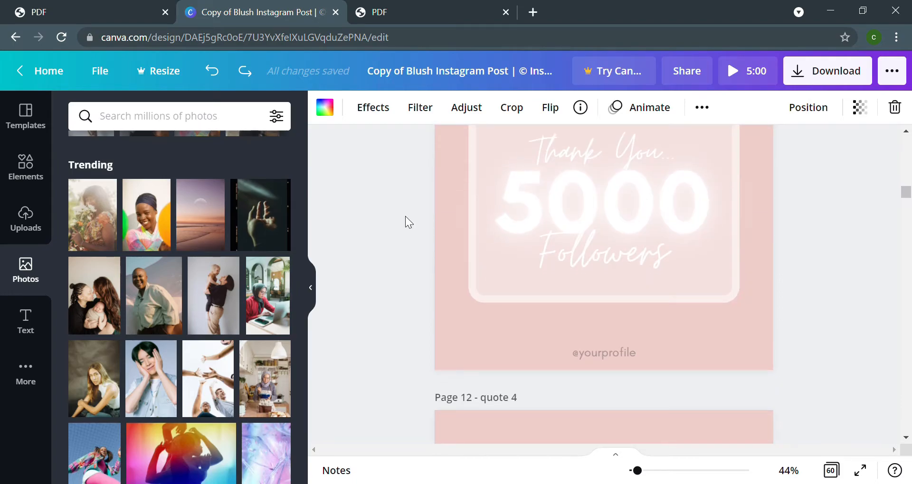
pyautogui.scroll(3, 406, 222)
pyautogui.scroll(-1, 407, 216)
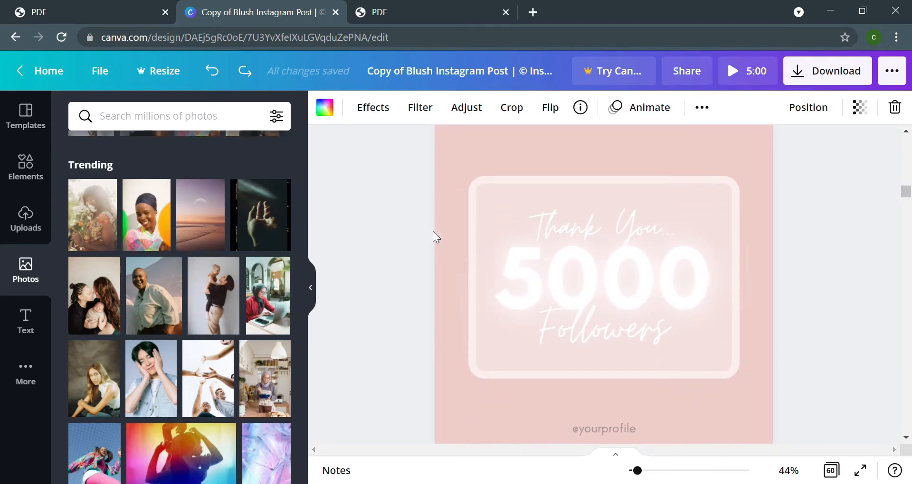
pyautogui.click(524, 266)
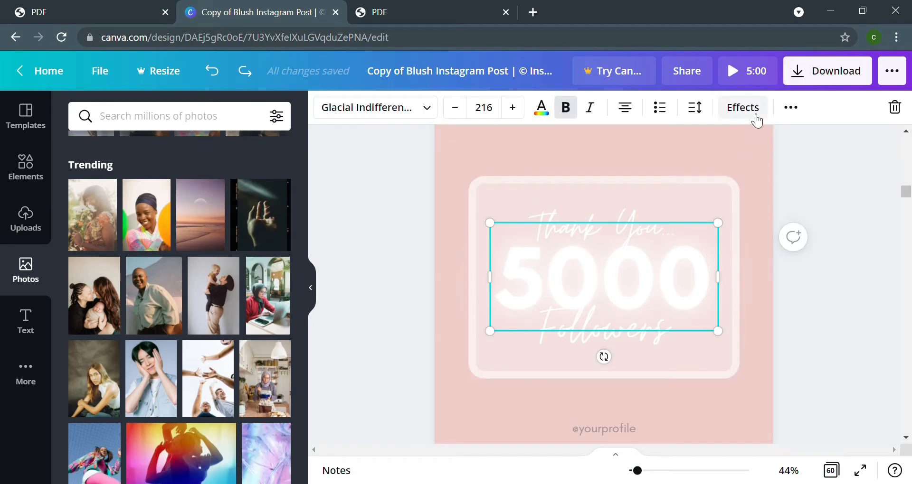
pyautogui.click(743, 107)
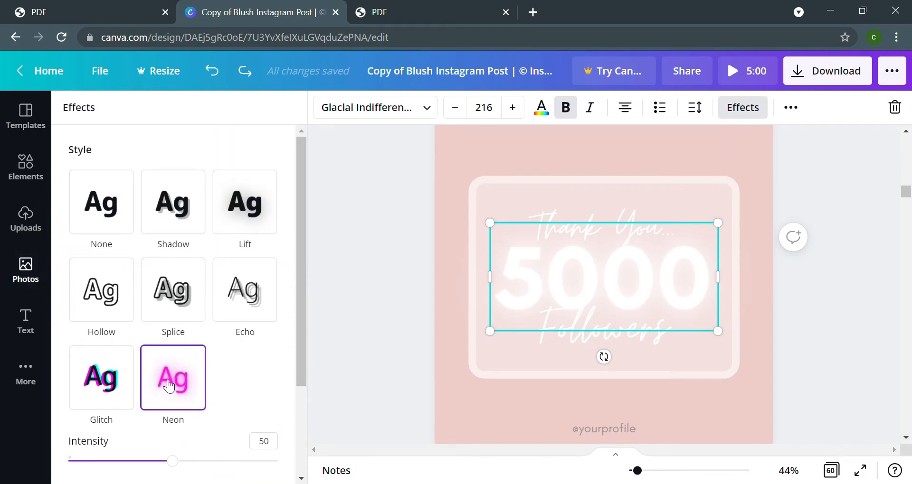
pyautogui.scroll(-3, 169, 386)
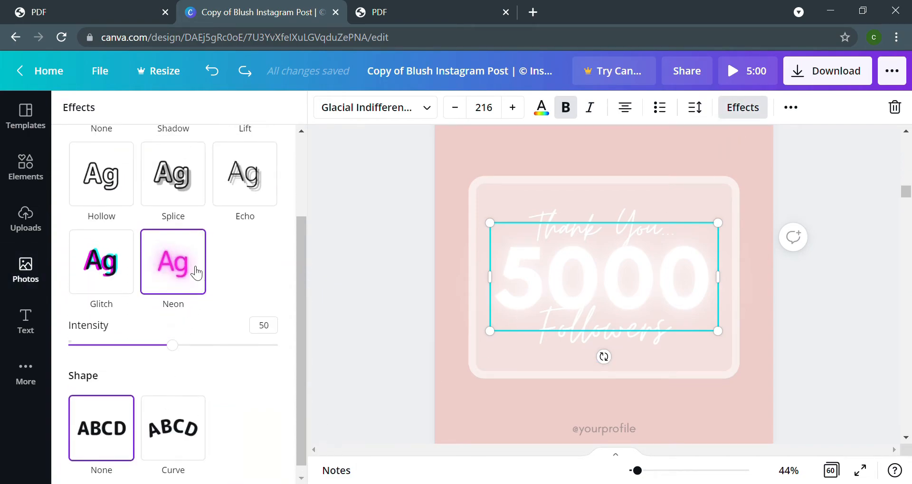
pyautogui.scroll(3, 195, 271)
# - Try the Hollow effect on the 5000 text, reapply the Neon effect, and close the effect settings
pyautogui.click(131, 295)
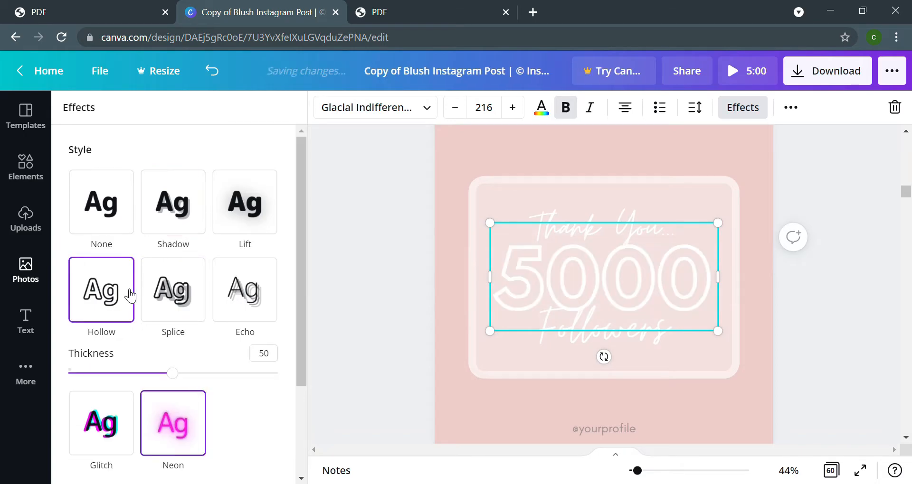
pyautogui.click(173, 422)
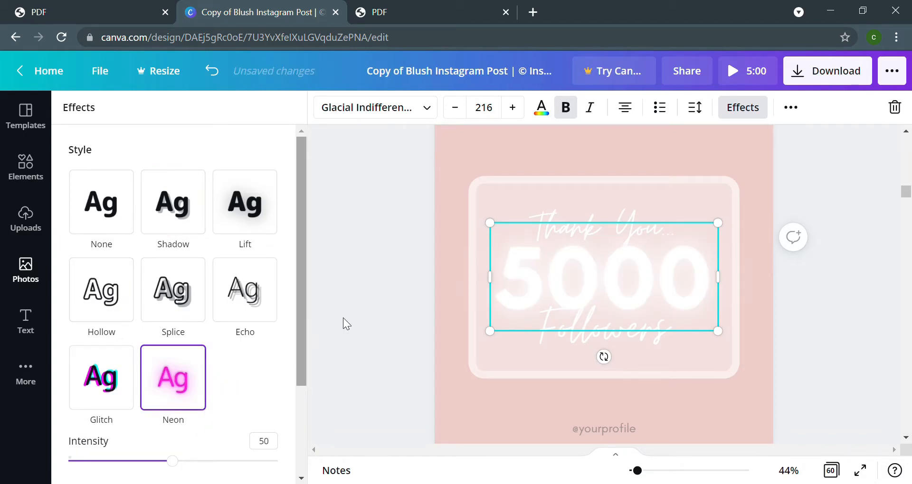
pyautogui.click(347, 311)
# - Inspect the repeated STAY TRUE TO YOU lines on page 12 by selecting them all and the first line's text
pyautogui.scroll(-10, 352, 303)
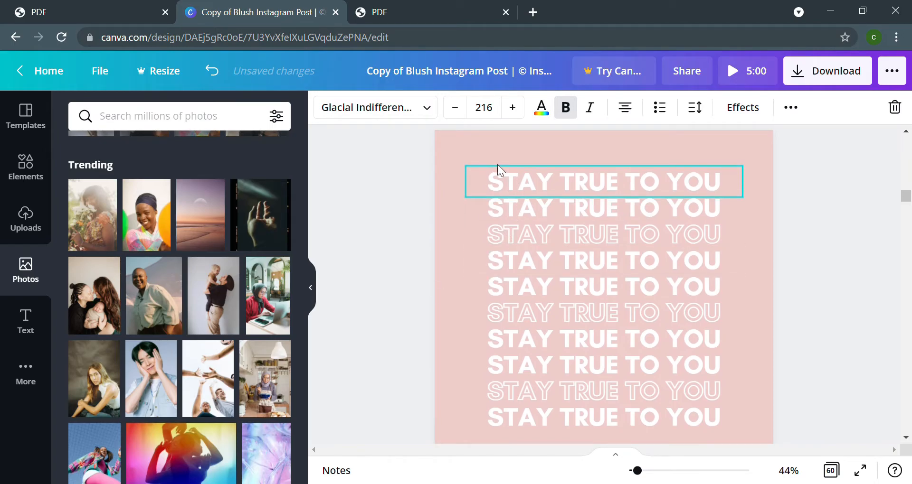
pyautogui.moveTo(461, 152); pyautogui.dragTo(591, 436)
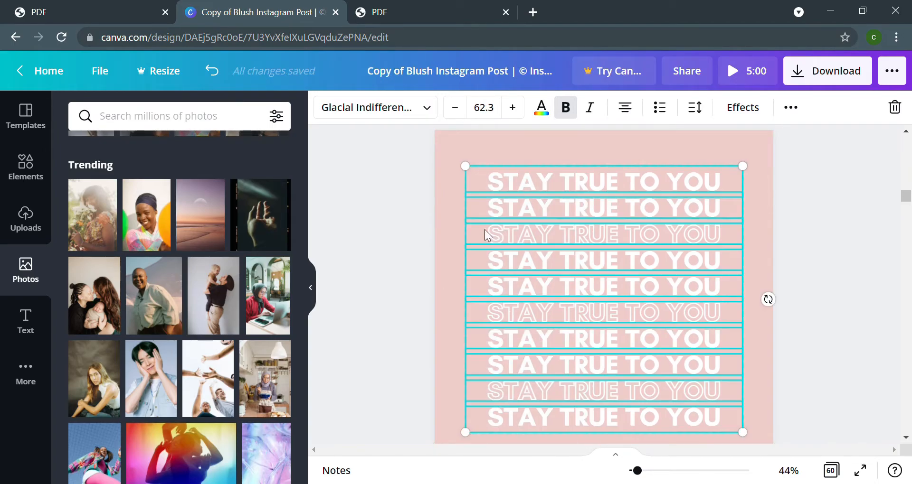
pyautogui.click(460, 193)
pyautogui.doubleClick(722, 193)
pyautogui.moveTo(724, 187)
pyautogui.mouseDown()
pyautogui.moveTo(534, 186)
pyautogui.moveTo(506, 200)
pyautogui.moveTo(489, 193)
pyautogui.moveTo(720, 194)
pyautogui.mouseUp()
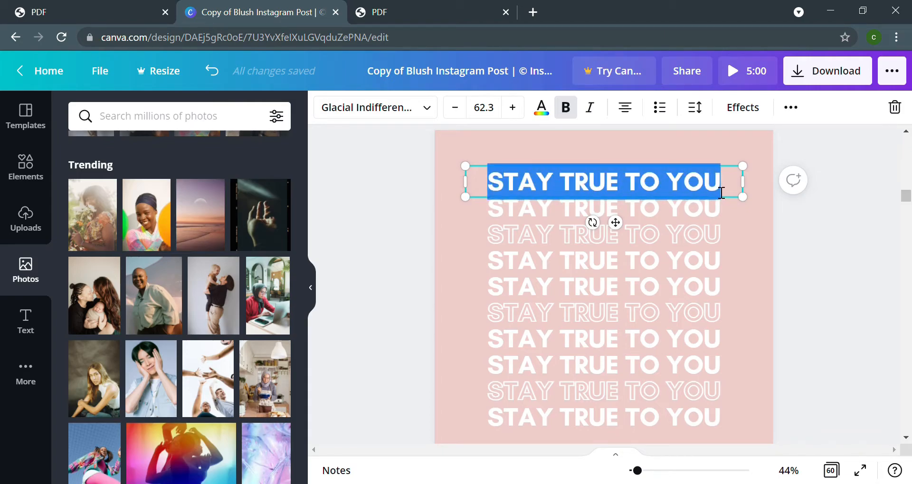
pyautogui.click(449, 241)
# - Nudge the paperclipped note graphic on page 13 slightly upward and select its handwritten quote text
pyautogui.scroll(-5, 449, 243)
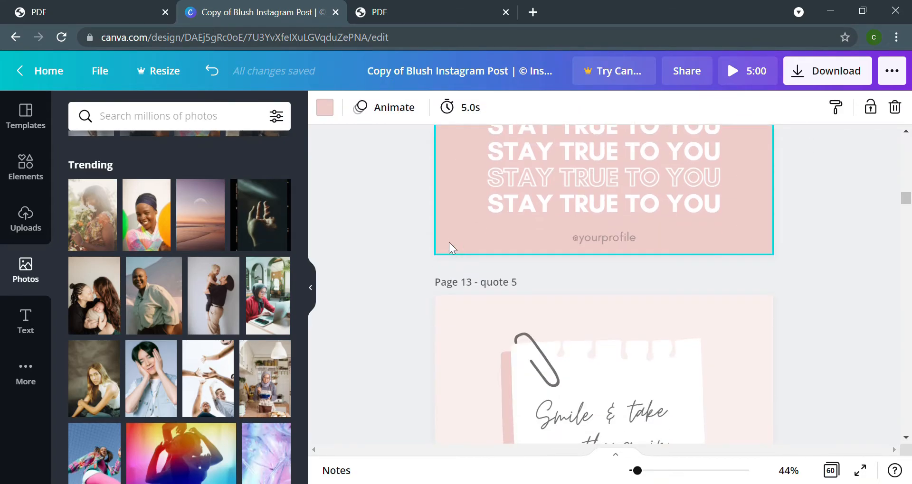
pyautogui.scroll(-3, 449, 242)
pyautogui.scroll(1, 529, 220)
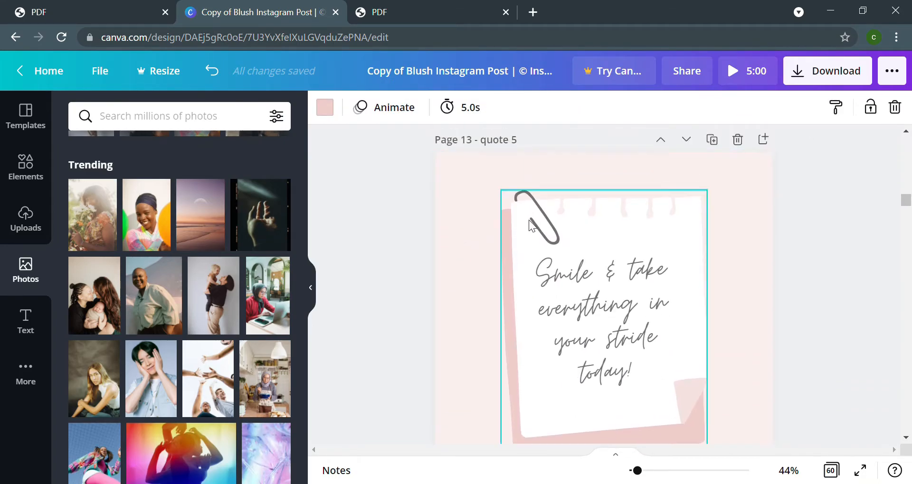
pyautogui.click(528, 214)
pyautogui.moveTo(504, 207); pyautogui.dragTo(549, 221)
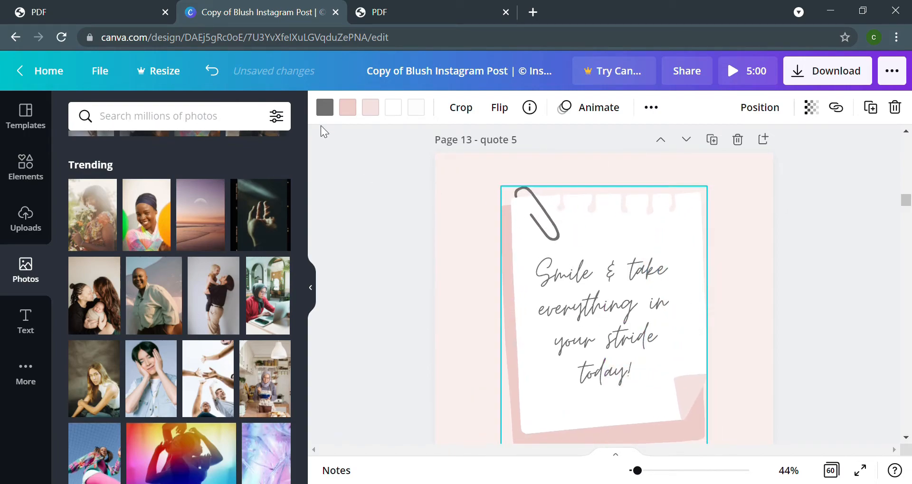
pyautogui.click(456, 202)
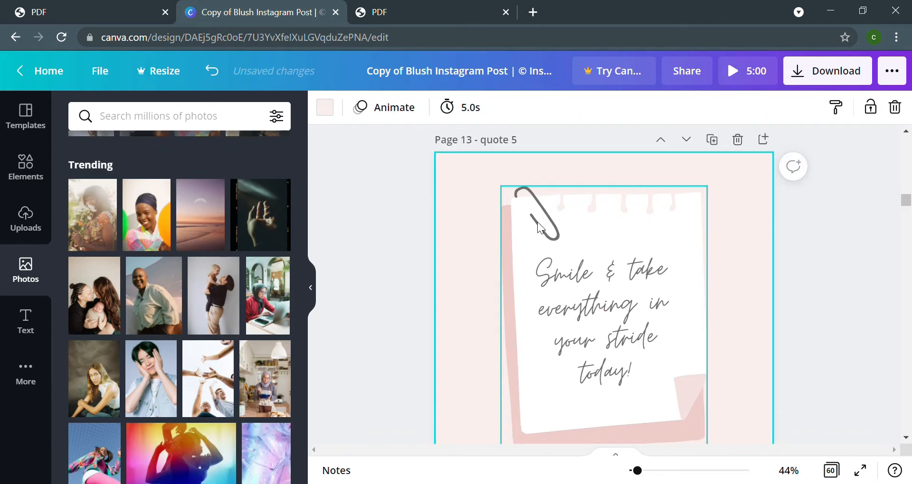
pyautogui.click(537, 222)
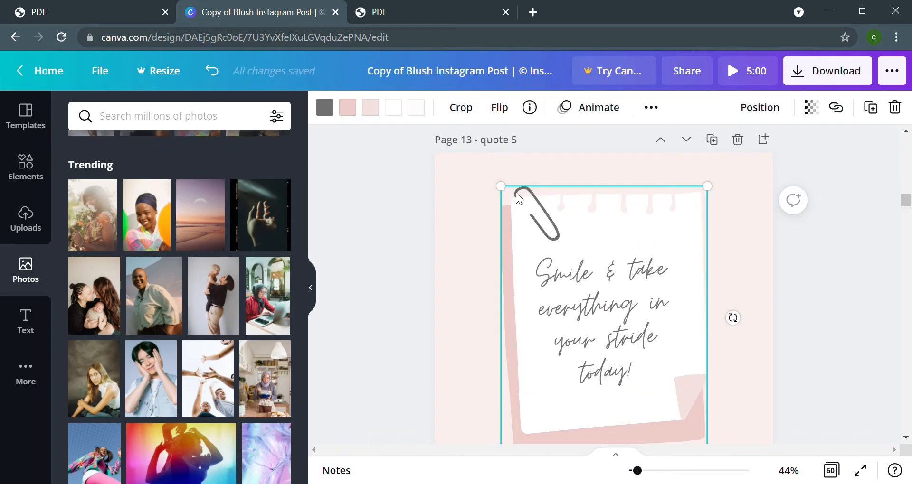
pyautogui.scroll(-3, 523, 201)
pyautogui.click(632, 169)
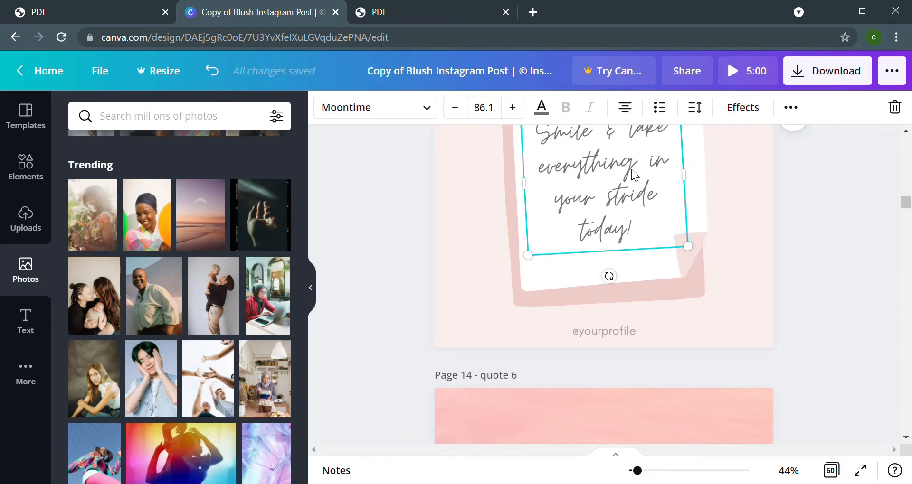
# - Inspect page 14's elements by selecting the white blob shape, lightbulb icon, quote text and cloud background in turn
pyautogui.scroll(-5, 625, 189)
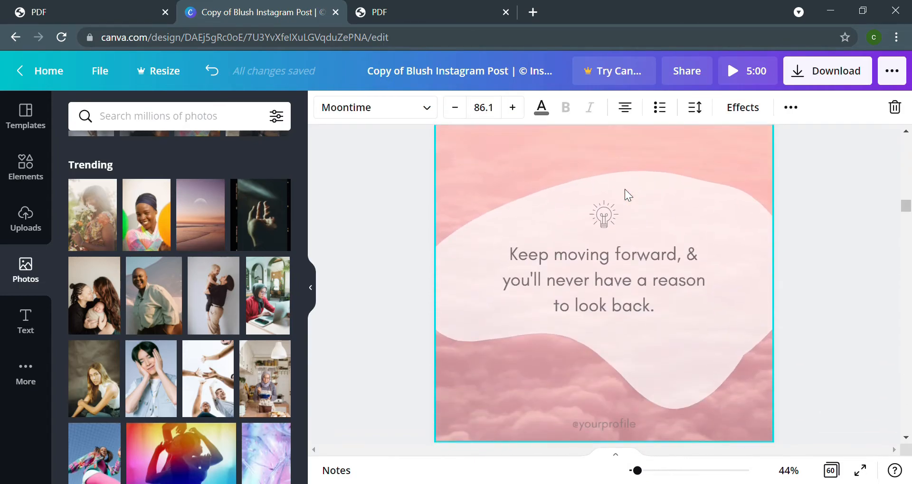
pyautogui.click(680, 201)
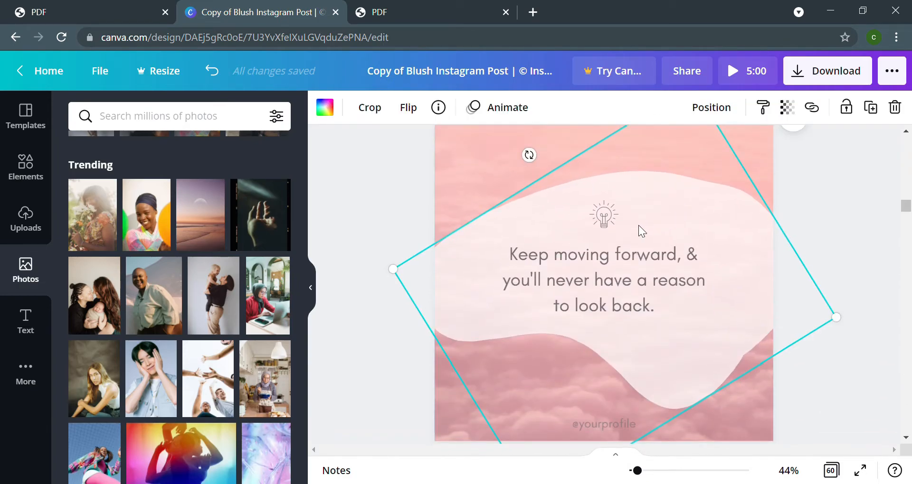
pyautogui.click(610, 221)
pyautogui.click(633, 277)
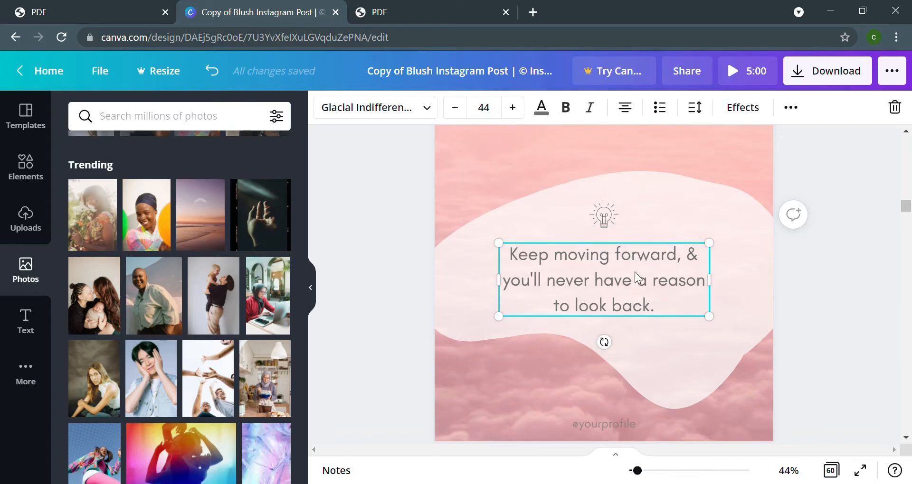
pyautogui.click(486, 172)
# - Inspect the wavy self-care isn't selfish pattern on page 15 by selecting one phrase and its whole text group
pyautogui.scroll(-8, 484, 171)
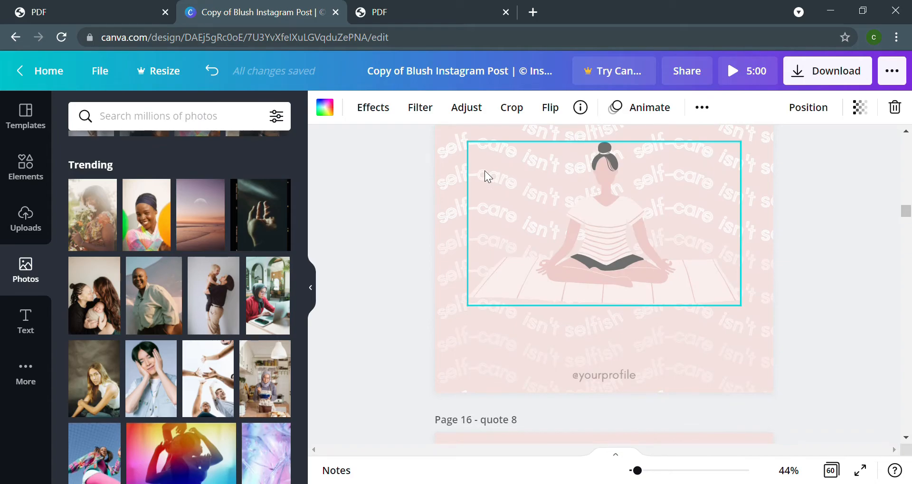
pyautogui.scroll(3, 485, 170)
pyautogui.click(525, 211)
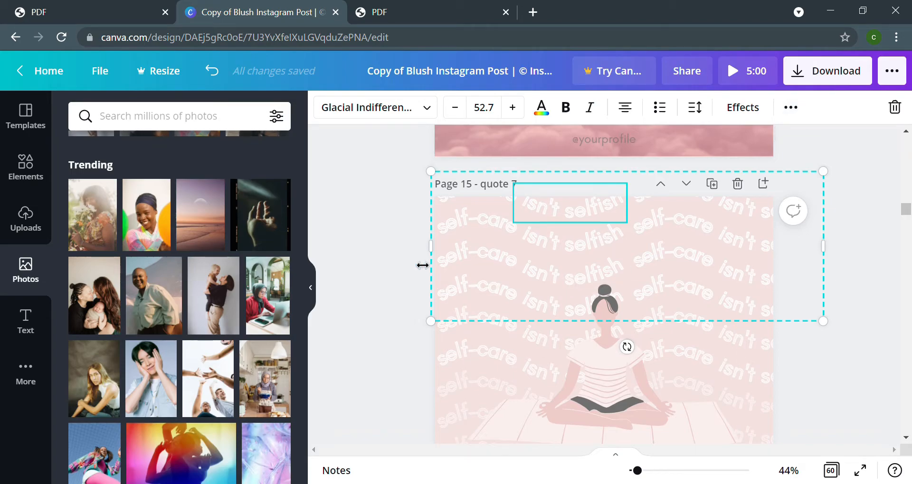
pyautogui.click(384, 219)
pyautogui.moveTo(384, 216); pyautogui.dragTo(538, 249)
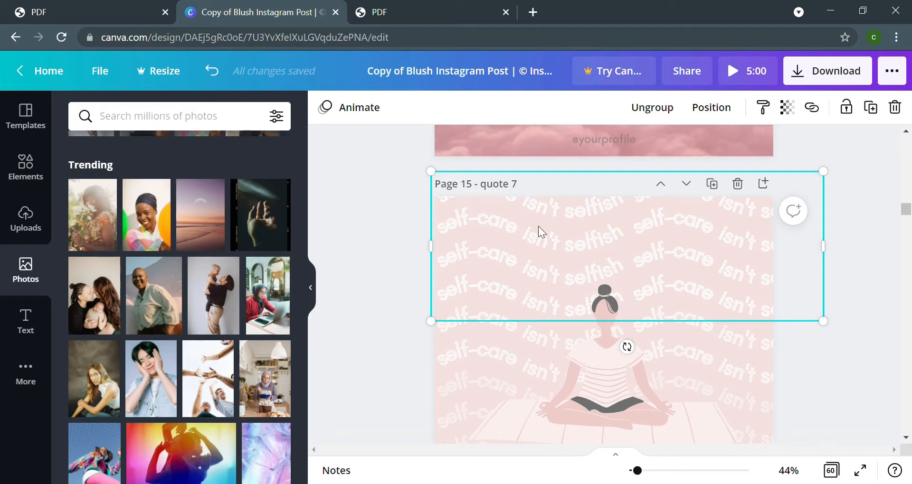
# - Ungroup the wavy self-care isn't selfish text pattern on page 15 and select its first phrase
pyautogui.click(656, 111)
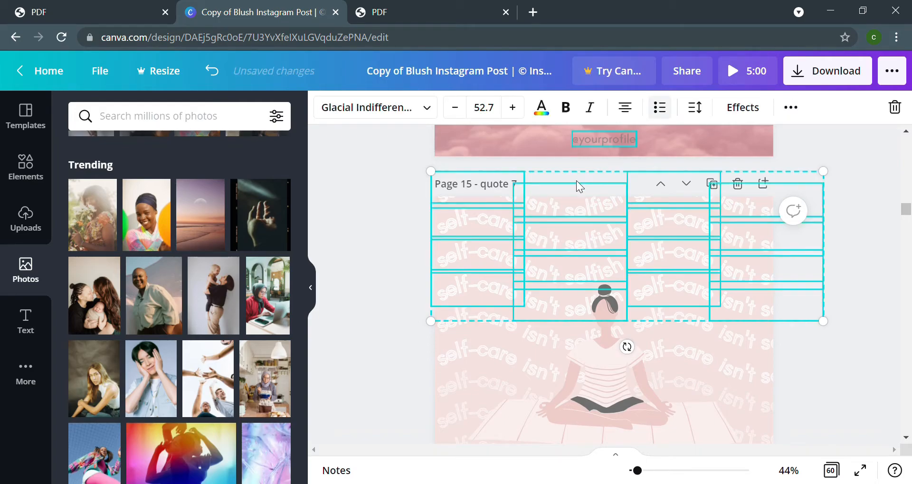
pyautogui.click(374, 207)
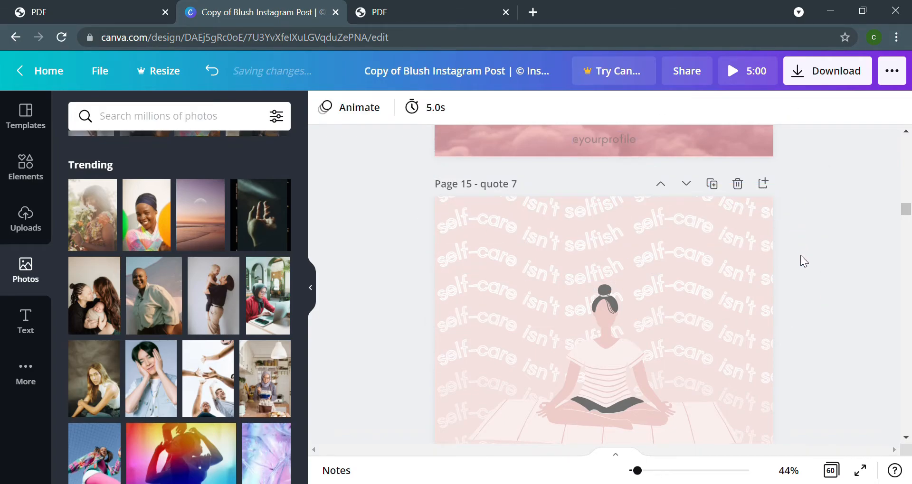
pyautogui.click(453, 223)
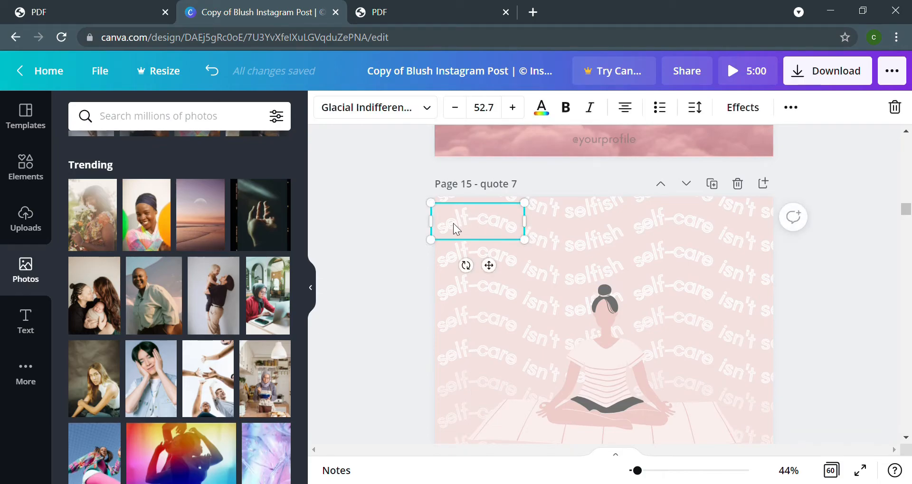
# - Inspect the separate phrases on page 15 by opening the first self-care for text editing and selecting its neighbours
pyautogui.doubleClick(507, 225)
pyautogui.click(380, 212)
pyautogui.click(484, 229)
pyautogui.doubleClick(484, 228)
pyautogui.click(392, 193)
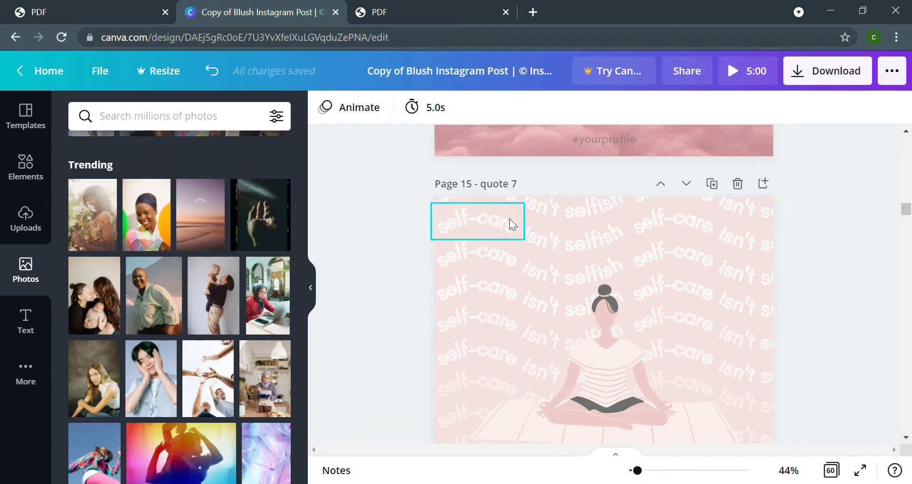
pyautogui.click(560, 237)
pyautogui.click(644, 232)
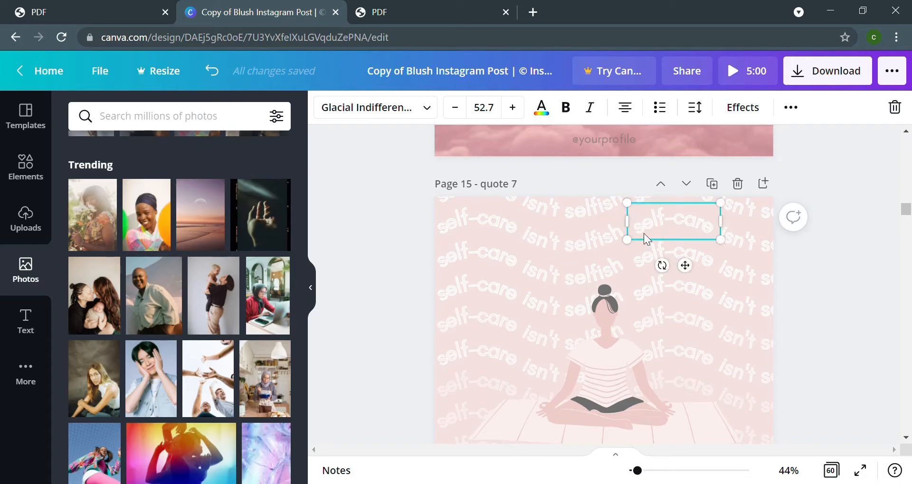
# - Set the first self-care phrase's Hollow effect thickness to 38 and its Curve shape to 60
pyautogui.click(488, 227)
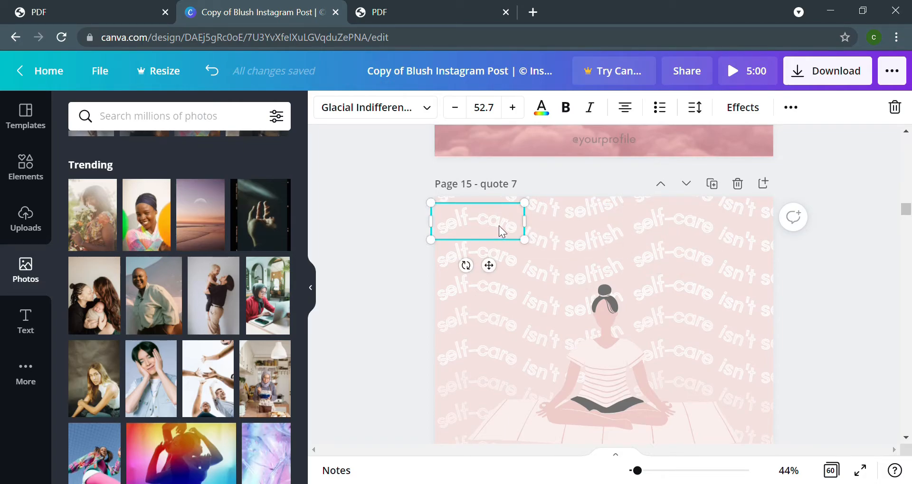
pyautogui.click(759, 114)
pyautogui.scroll(-2, 109, 262)
pyautogui.scroll(-2, 186, 431)
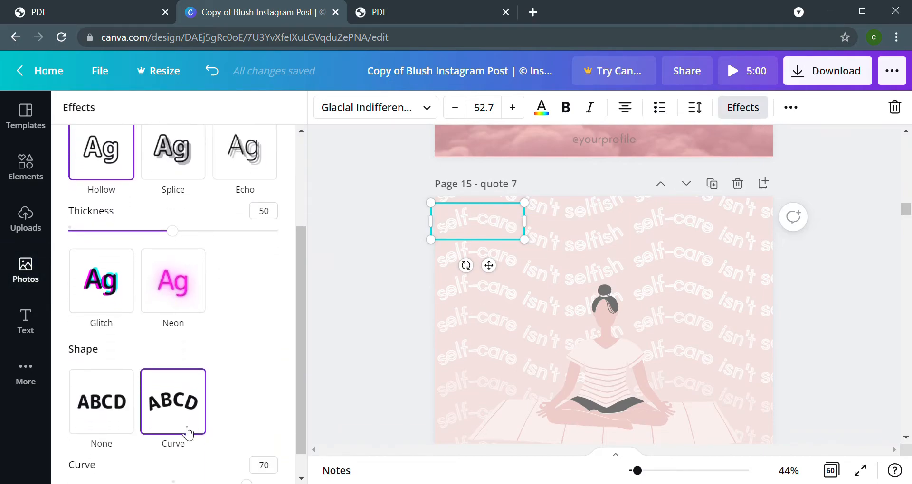
pyautogui.click(192, 401)
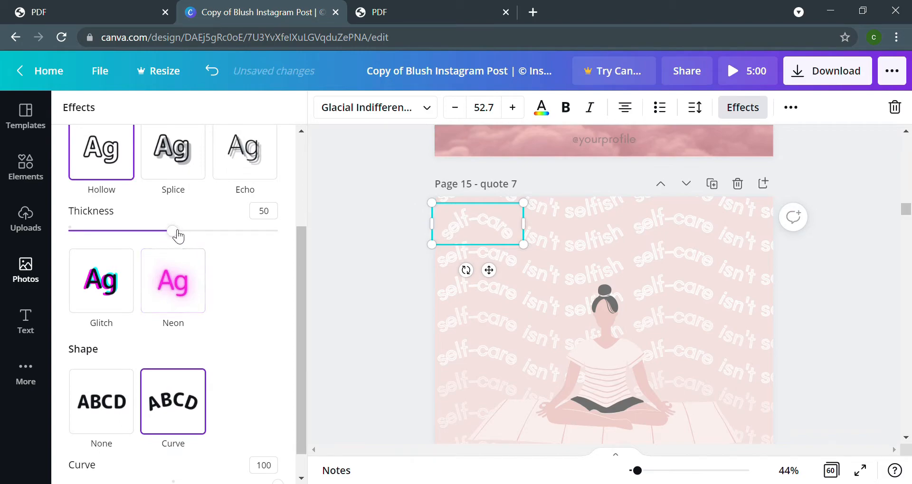
pyautogui.moveTo(176, 236); pyautogui.dragTo(151, 244)
pyautogui.scroll(-1, 178, 313)
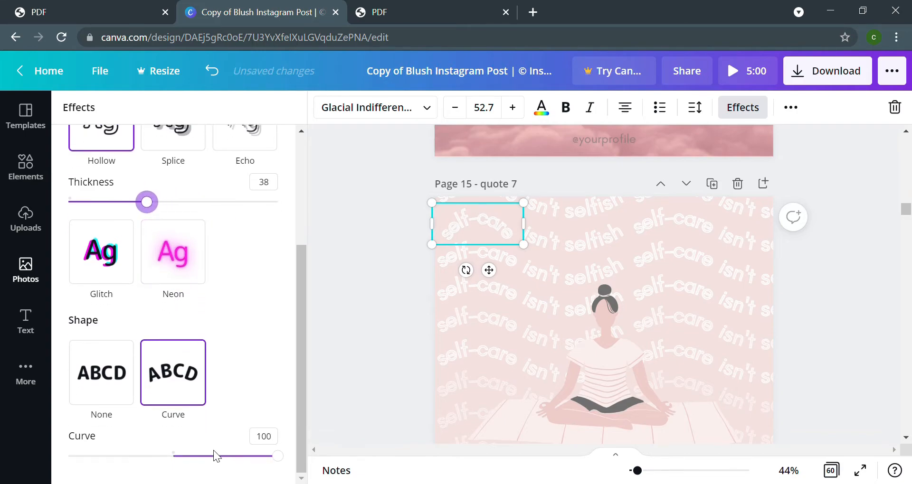
pyautogui.moveTo(185, 459); pyautogui.dragTo(242, 463)
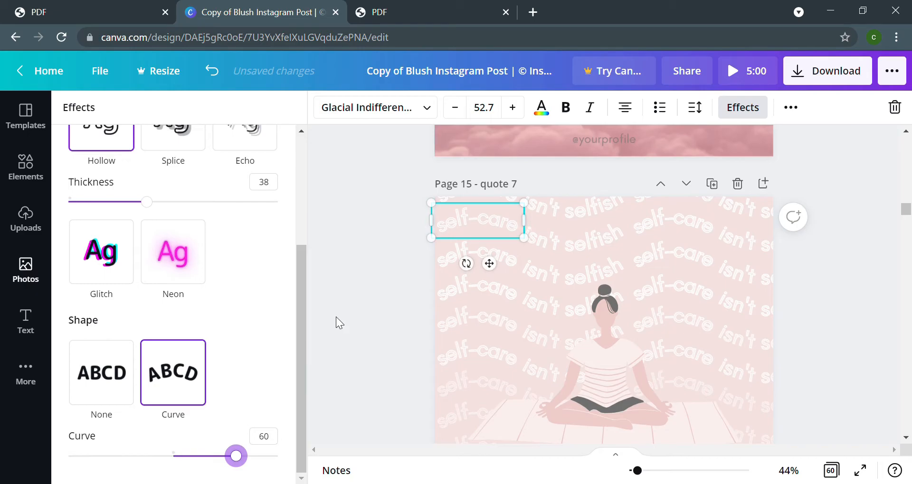
pyautogui.click(398, 251)
# - Inspect the glowing ALWAYS text on page 16 and the three illustrated women on page 17 by selecting them
pyautogui.scroll(-3, 398, 252)
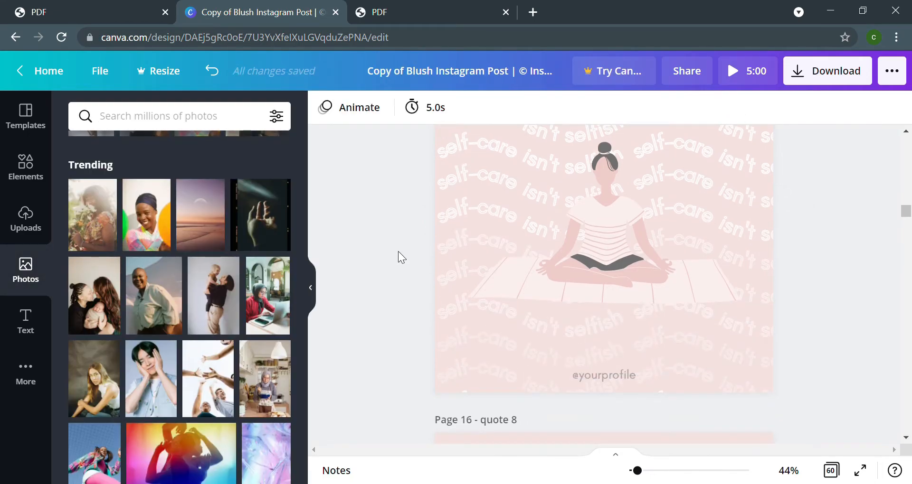
pyautogui.scroll(-5, 398, 252)
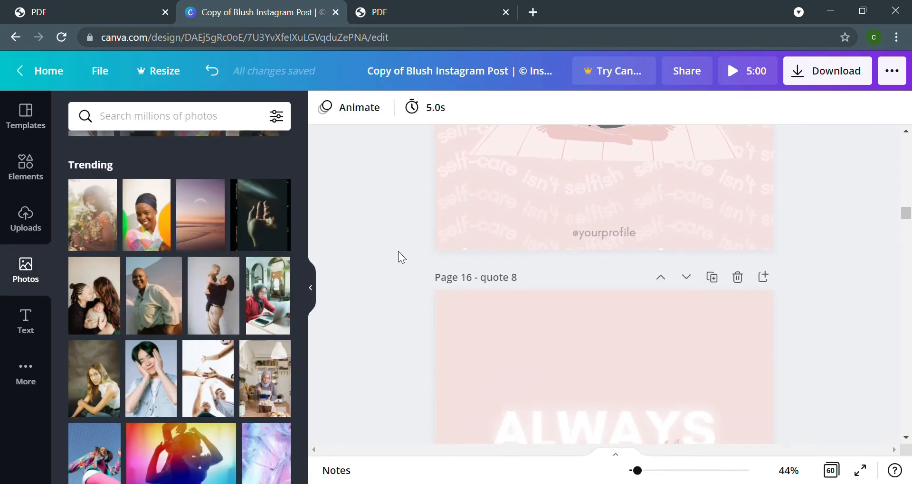
pyautogui.scroll(-3, 398, 258)
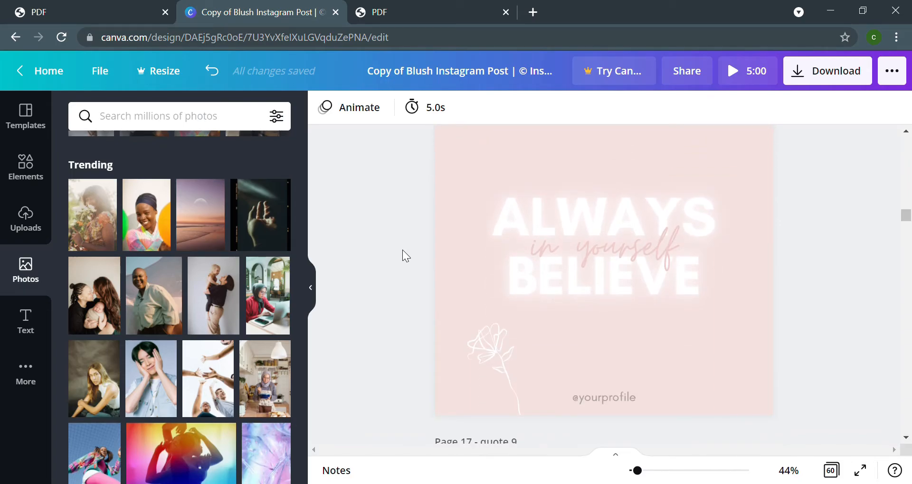
pyautogui.click(511, 220)
pyautogui.scroll(-8, 511, 221)
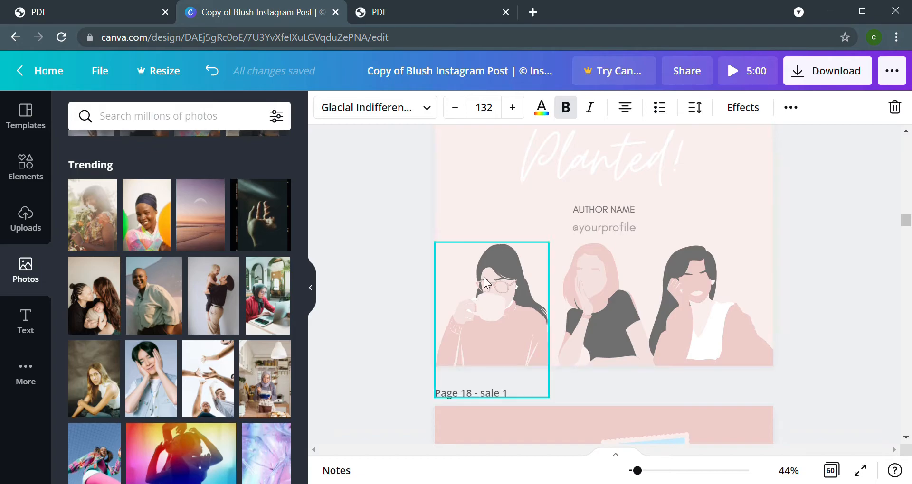
pyautogui.moveTo(385, 298); pyautogui.dragTo(702, 302)
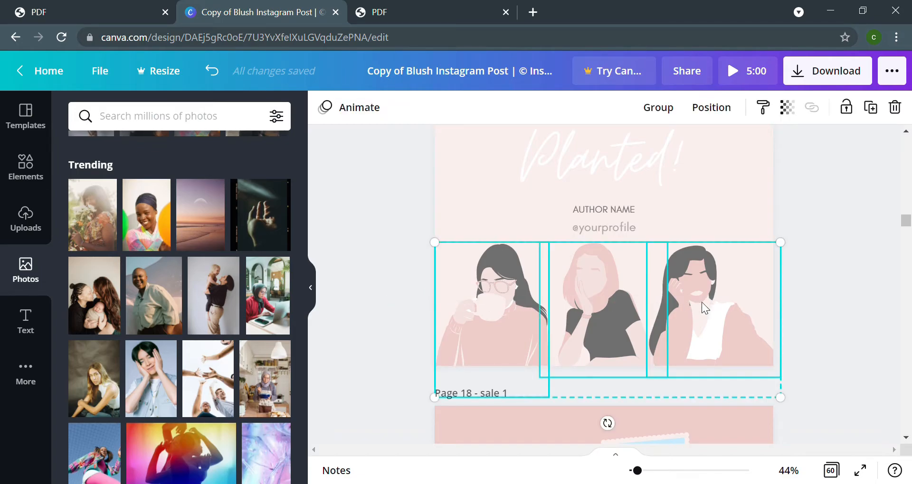
pyautogui.click(480, 219)
# - Check the Elements library's search suggestions for dress and close them
pyautogui.click(26, 176)
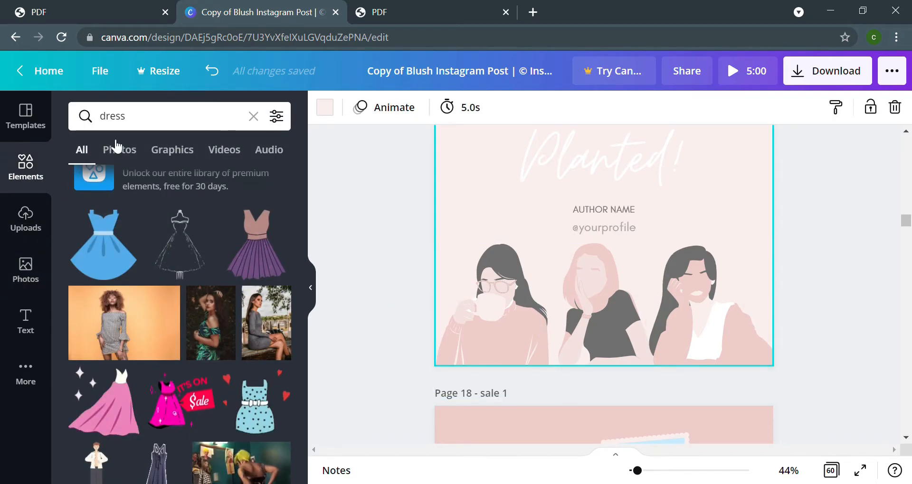
pyautogui.click(135, 130)
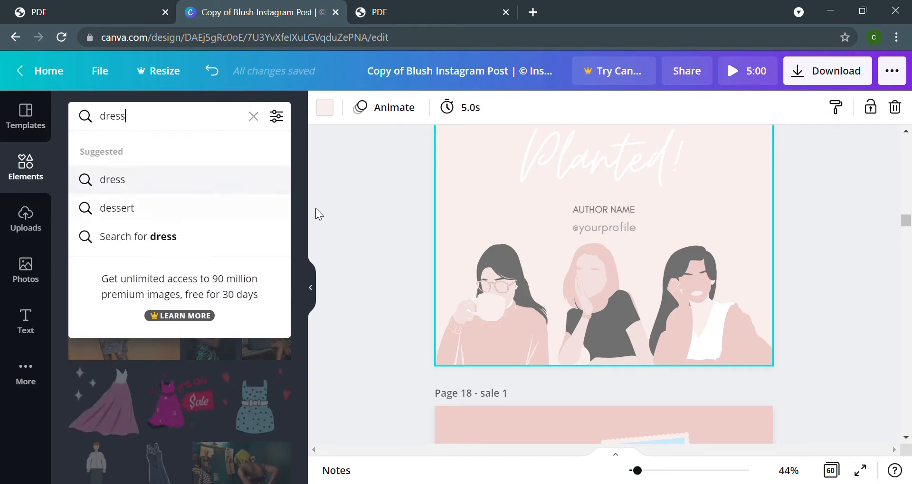
pyautogui.scroll(-3, 346, 221)
pyautogui.scroll(-3, 346, 221)
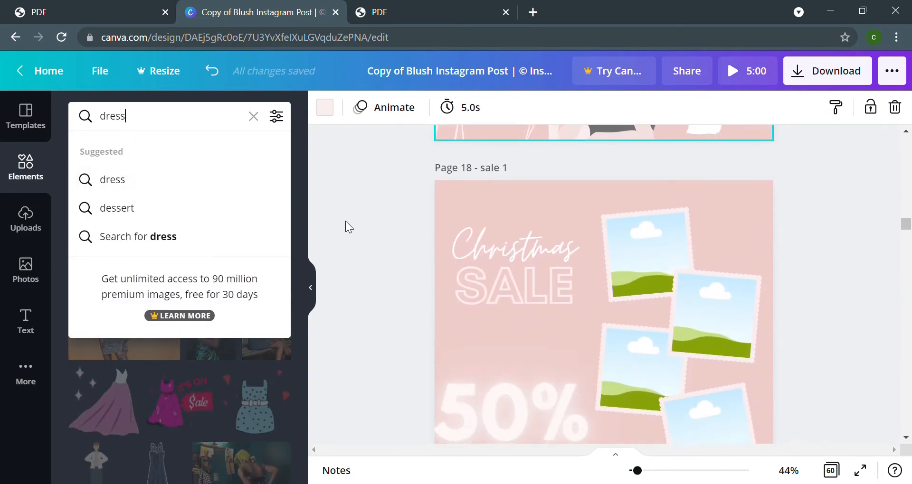
pyautogui.click(386, 238)
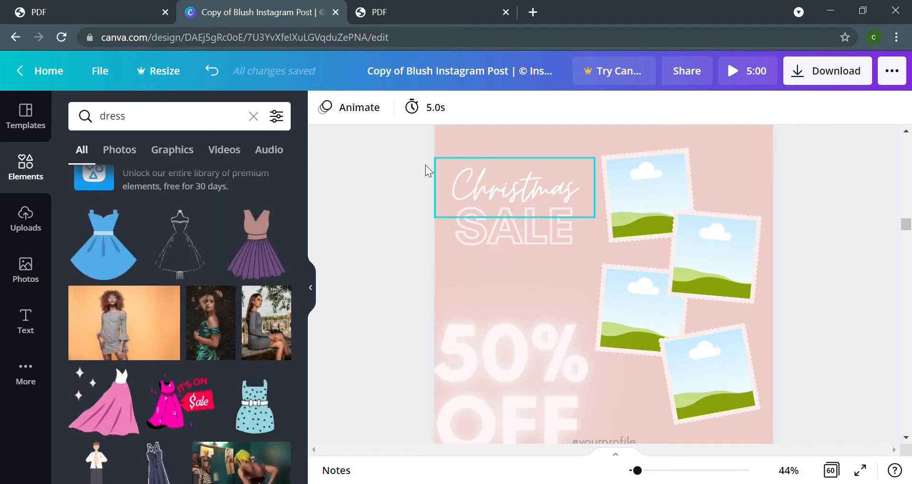
# - Make the translucent white product features box on page 19 slightly more opaque through its transparency value
pyautogui.scroll(-6, 385, 240)
pyautogui.scroll(-3, 386, 237)
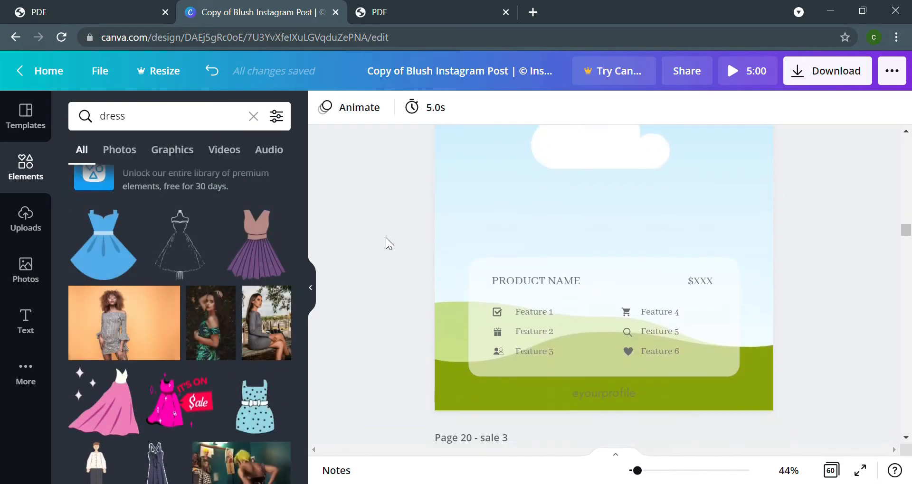
pyautogui.click(635, 273)
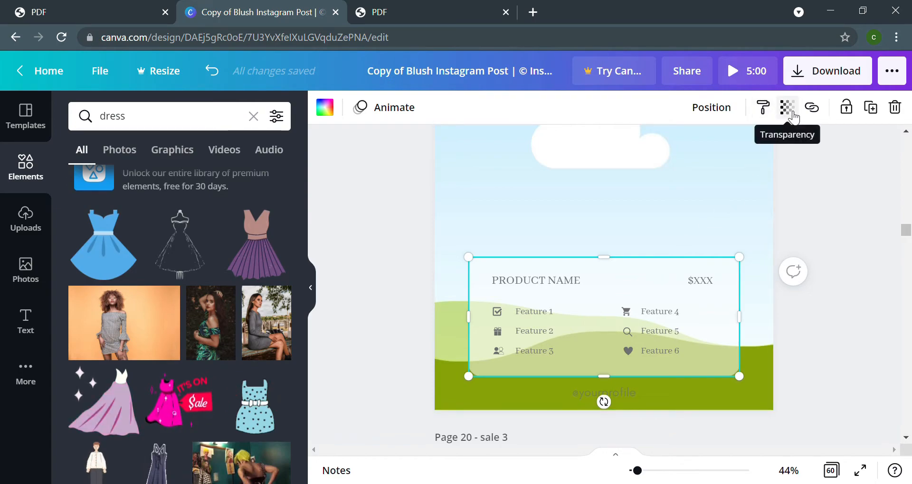
pyautogui.click(790, 113)
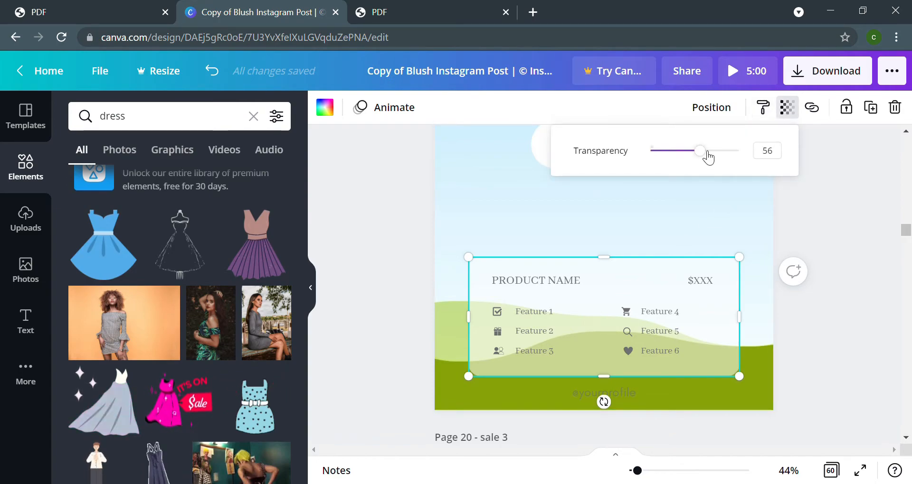
pyautogui.moveTo(708, 156)
pyautogui.mouseDown()
pyautogui.moveTo(747, 157)
pyautogui.moveTo(674, 156)
pyautogui.moveTo(716, 157)
pyautogui.mouseUp()
pyautogui.click(665, 217)
# - Align the arched photo frame on page 30 to the center and middle of the page
pyautogui.scroll(-2, 665, 218)
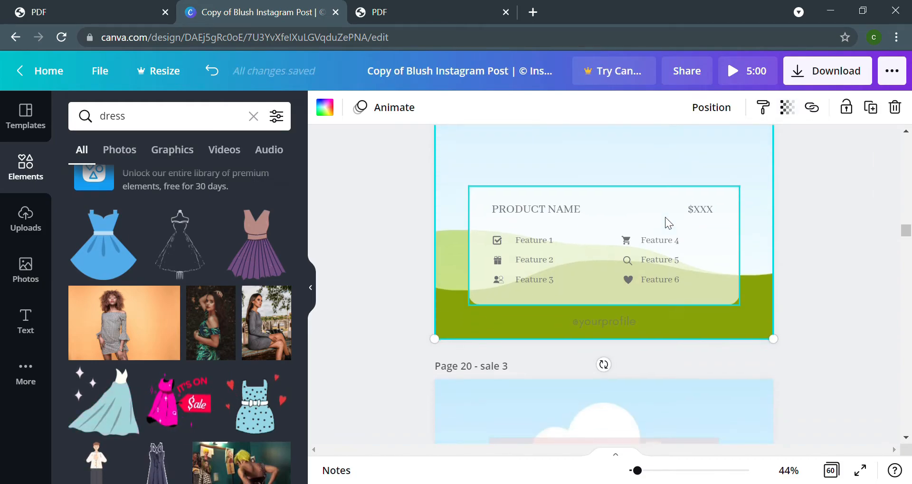
pyautogui.scroll(10, 665, 218)
pyautogui.click(684, 193)
pyautogui.click(712, 108)
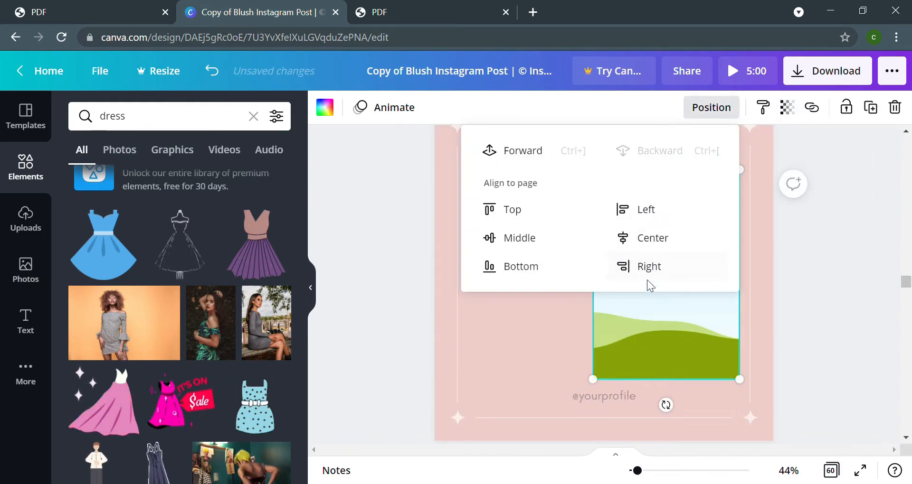
pyautogui.click(653, 252)
pyautogui.click(518, 245)
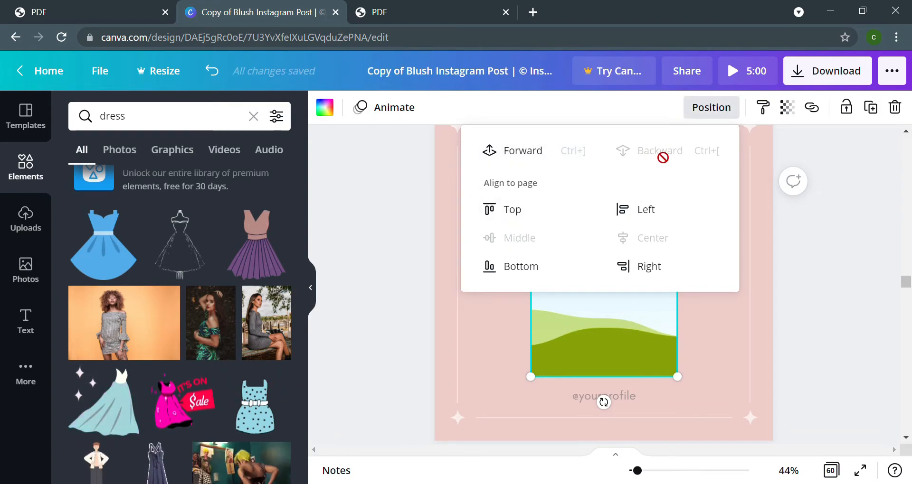
pyautogui.click(481, 320)
# - Ungroup the five-star rating on the page 31 testimonial
pyautogui.scroll(-4, 500, 245)
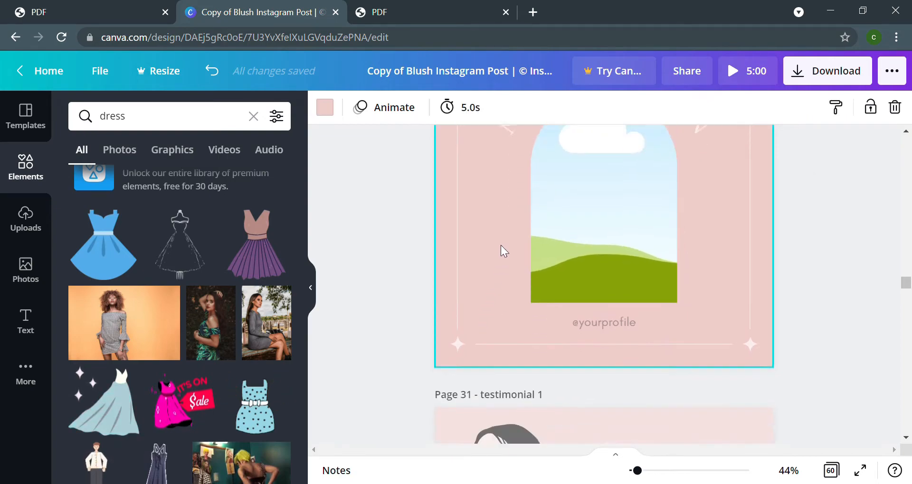
pyautogui.scroll(-5, 500, 245)
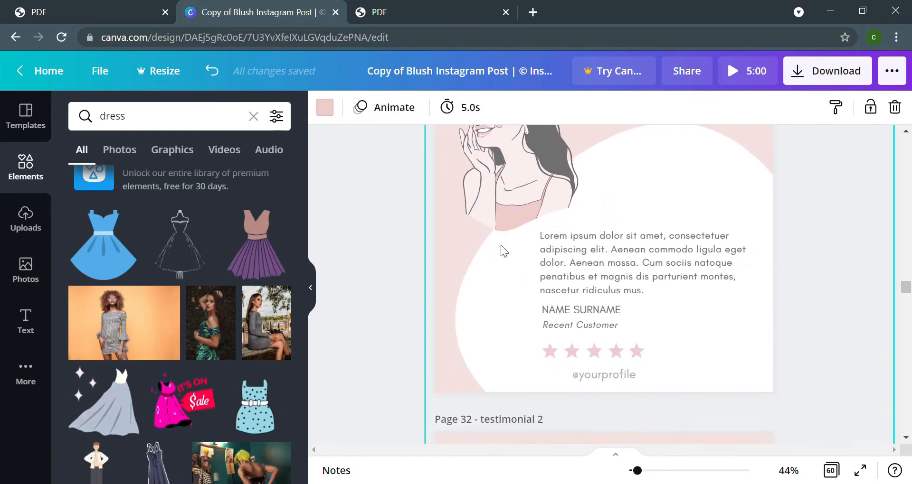
pyautogui.click(592, 351)
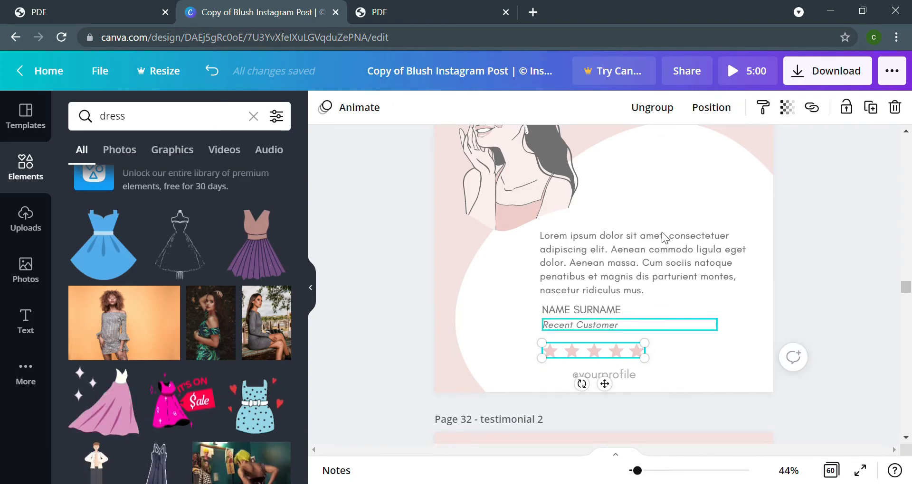
pyautogui.click(655, 107)
pyautogui.click(896, 282)
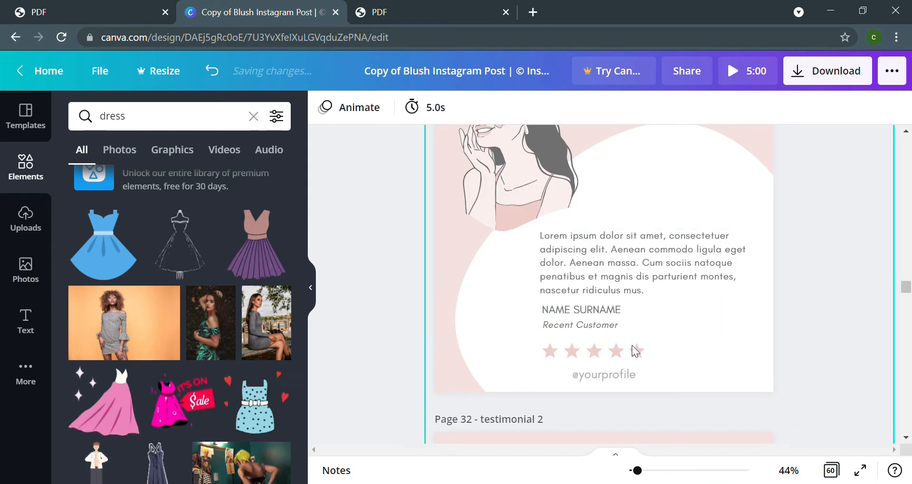
# - Select individual stars in the page 31 rating and undo the last two changes
pyautogui.click(617, 351)
pyautogui.click(583, 352)
pyautogui.hotkey('ctrl', 'z')
pyautogui.hotkey('ctrl', 'z')
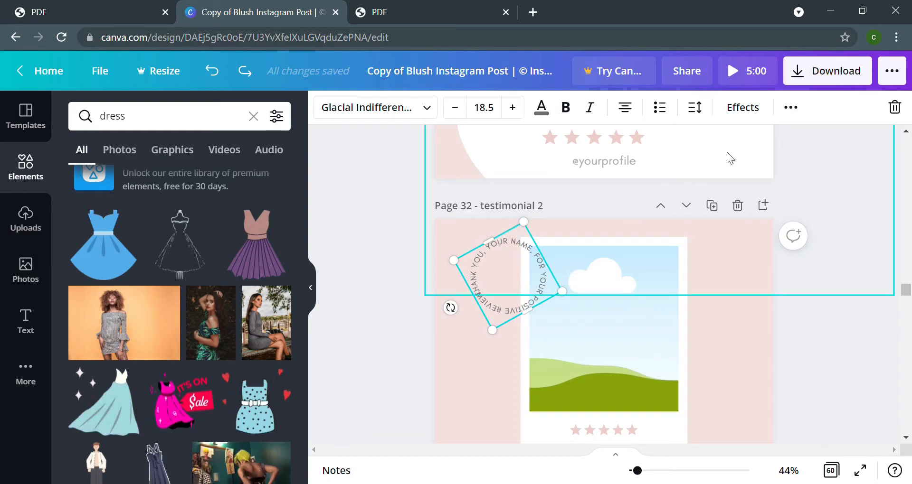
# - Inspect the circular thank-you text on page 32 by viewing its Curve effect and opening its wording for editing
pyautogui.click(748, 113)
pyautogui.scroll(-3, 197, 330)
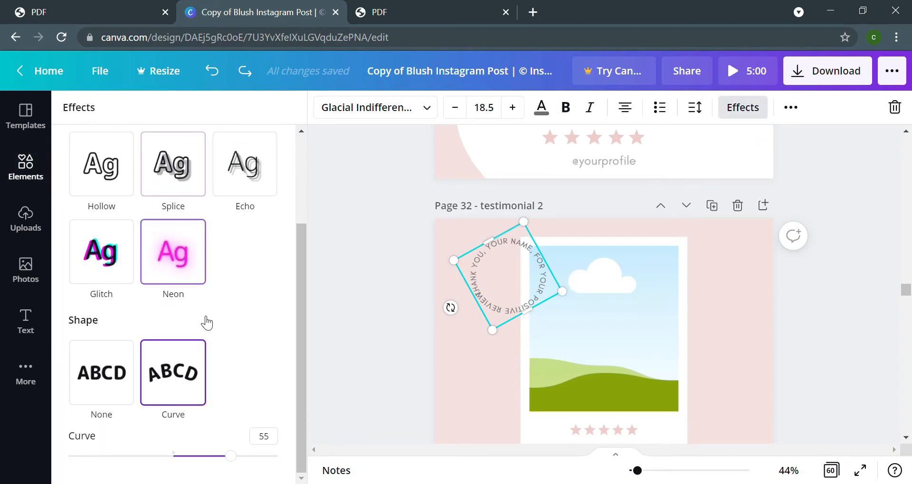
pyautogui.doubleClick(506, 272)
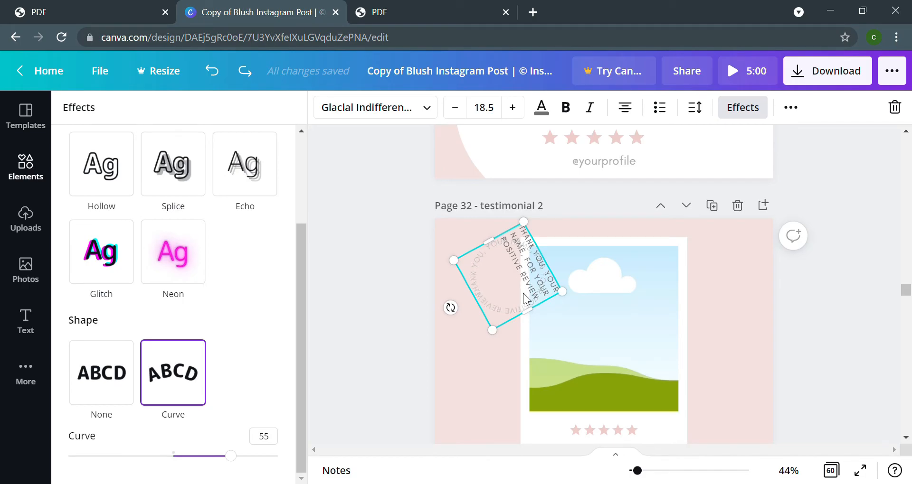
pyautogui.click(369, 260)
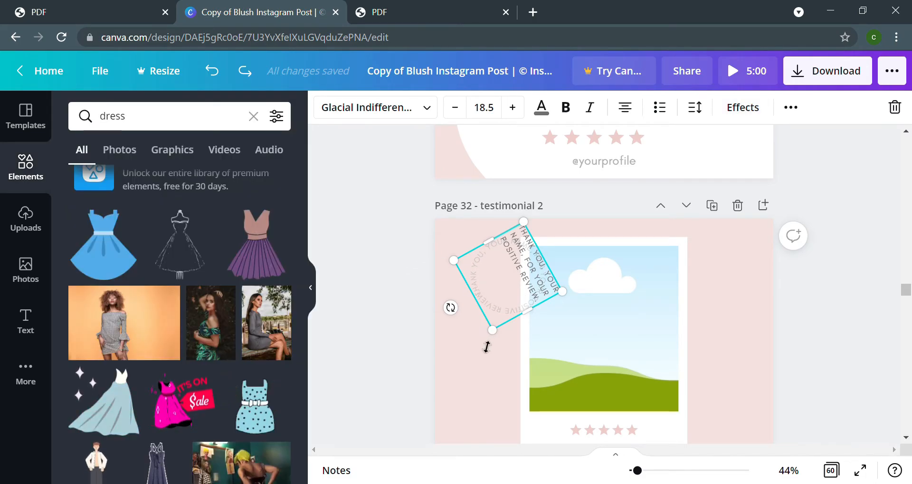
pyautogui.click(479, 363)
# - Set the work progress bar in the page 38 mood chart to 85 percent with a line weight of 15
pyautogui.scroll(-5, 475, 332)
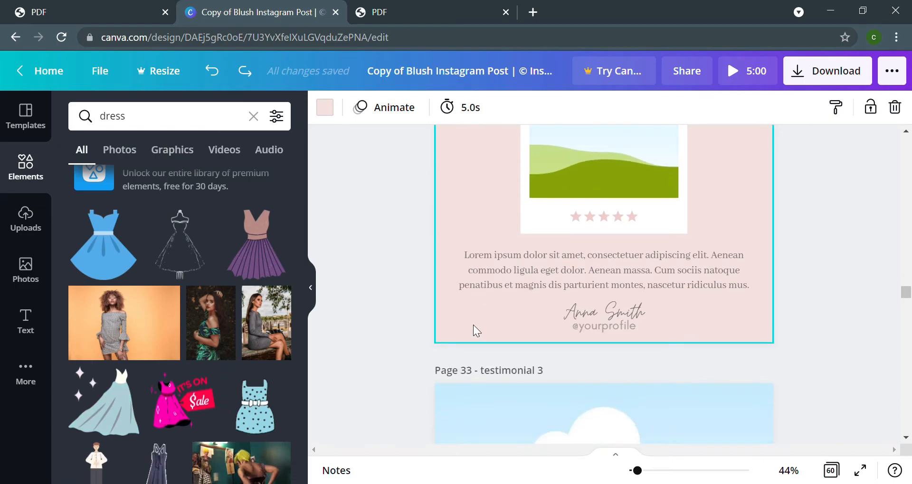
pyautogui.scroll(-20, 473, 325)
pyautogui.click(495, 325)
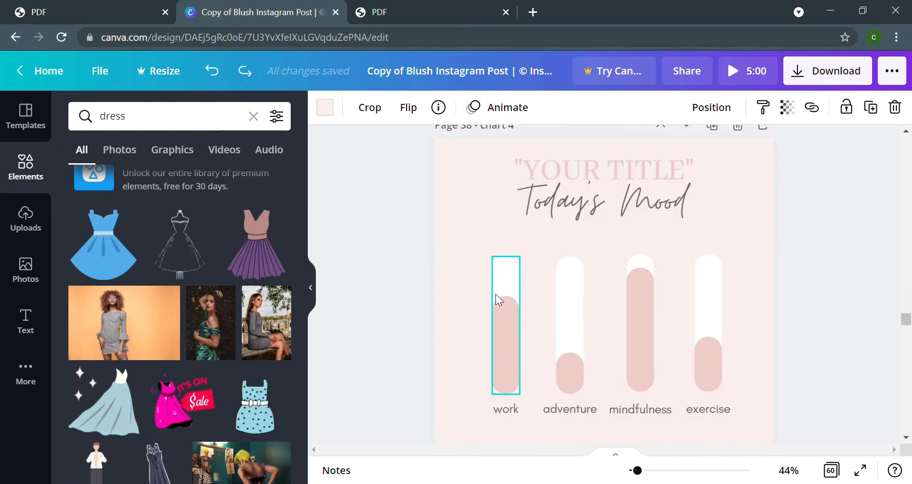
pyautogui.click(490, 302)
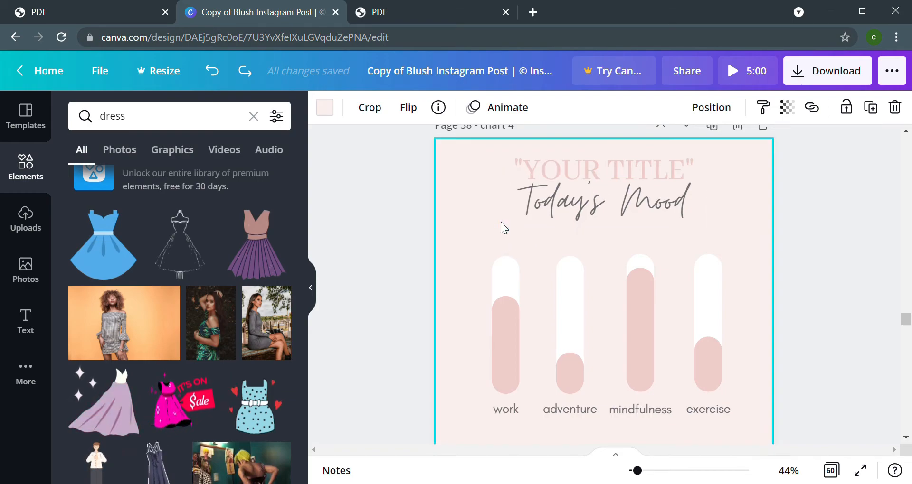
pyautogui.click(494, 318)
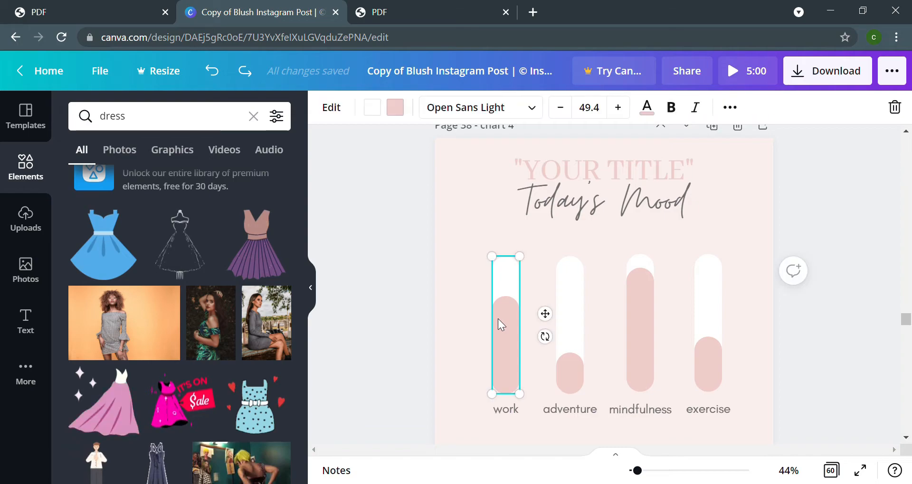
pyautogui.click(497, 295)
pyautogui.click(498, 299)
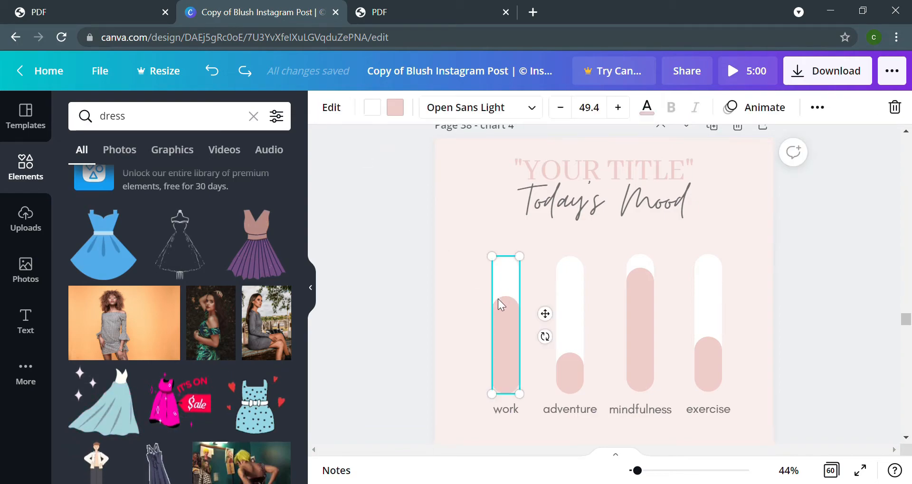
pyautogui.click(332, 109)
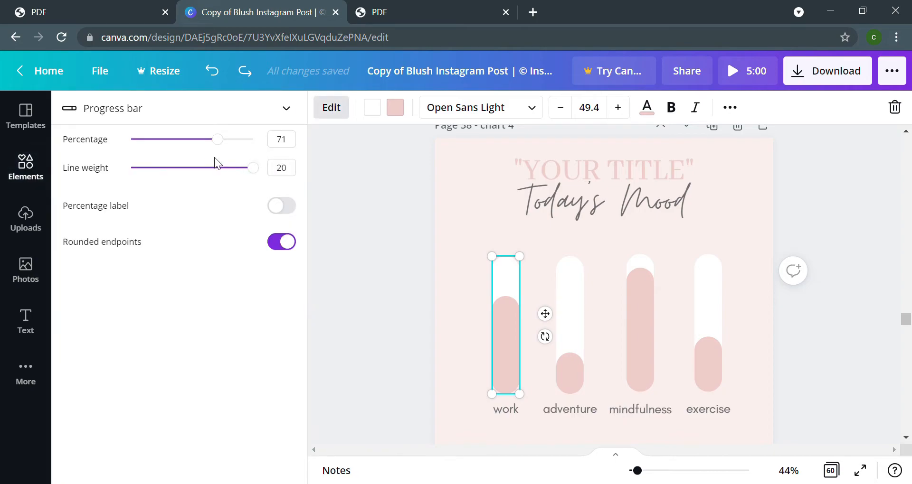
pyautogui.moveTo(197, 140); pyautogui.dragTo(227, 177)
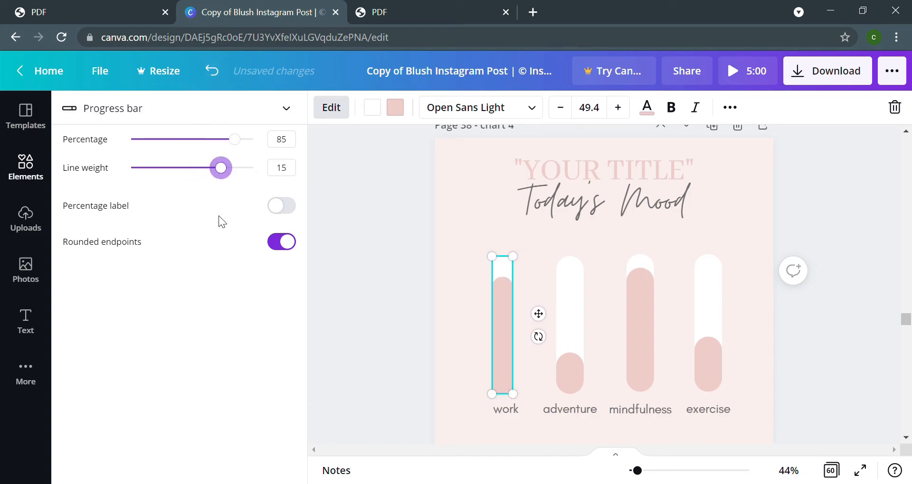
# - Try the percentage label and rounded endpoints options on the work progress bar and undo those changes
pyautogui.click(288, 210)
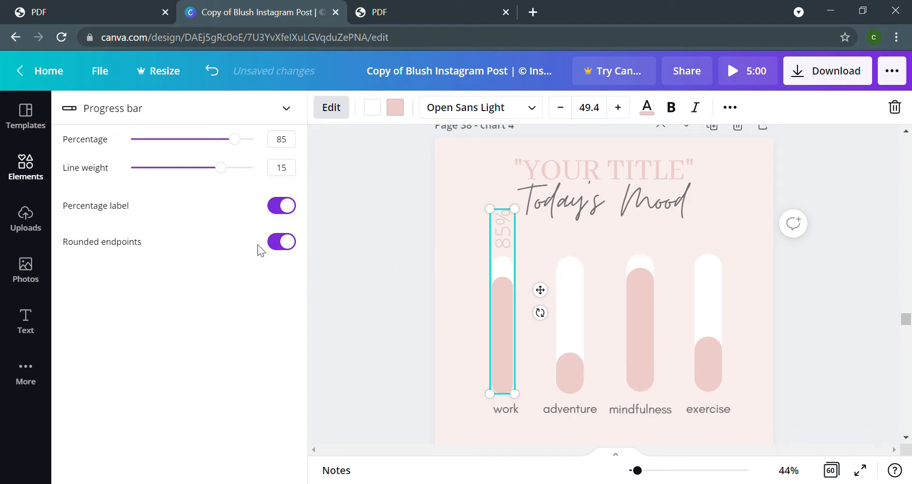
pyautogui.click(287, 249)
pyautogui.click(288, 253)
pyautogui.click(211, 79)
pyautogui.click(211, 79)
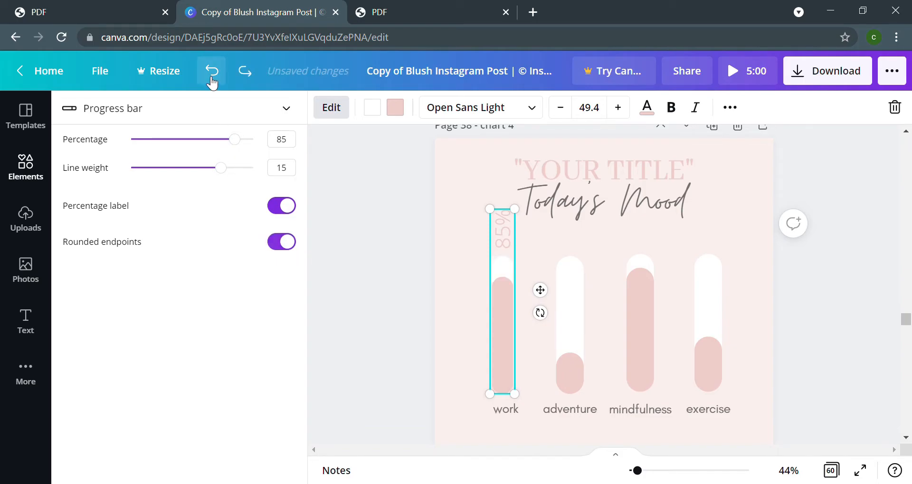
pyautogui.click(212, 79)
pyautogui.press('Escape')
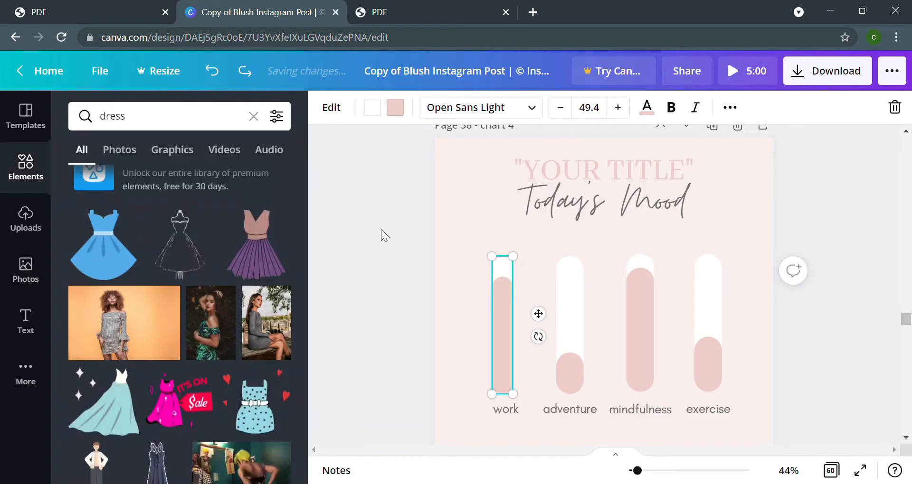
# - Select the computer illustration on the page 39 chart to view its editable colors
pyautogui.scroll(-3, 468, 263)
pyautogui.scroll(-5, 469, 264)
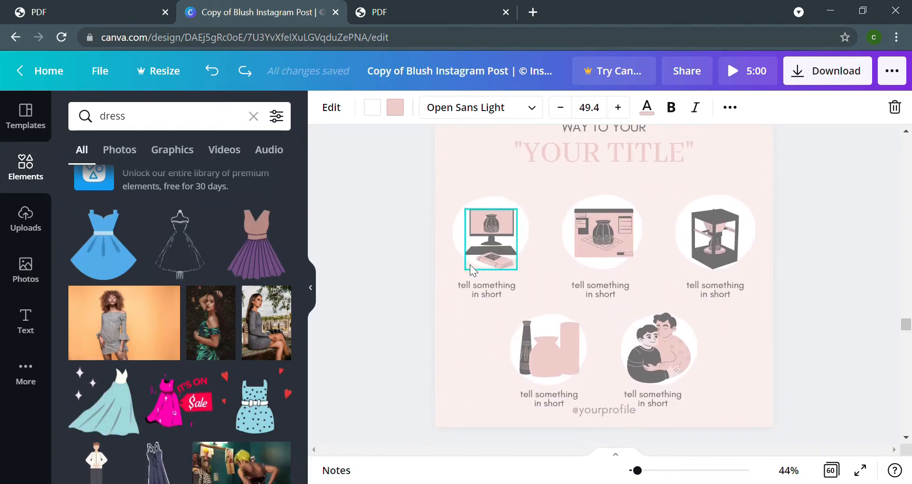
pyautogui.click(484, 256)
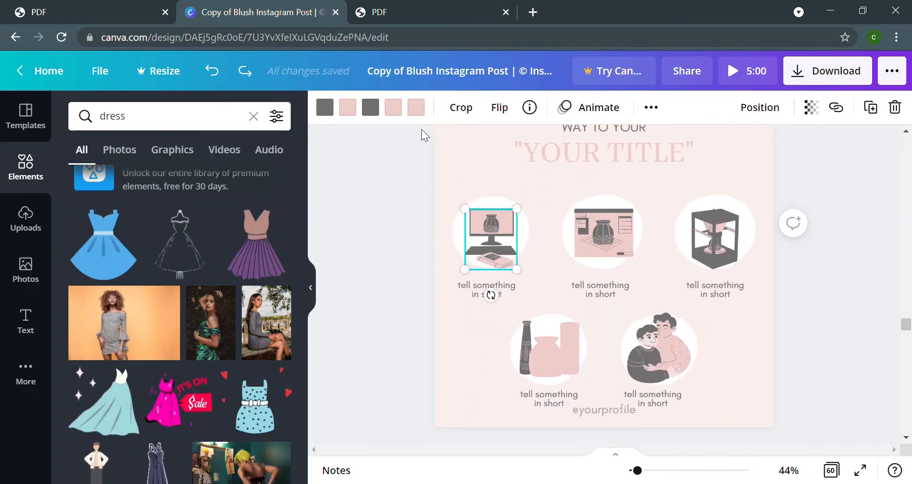
pyautogui.scroll(2, 503, 189)
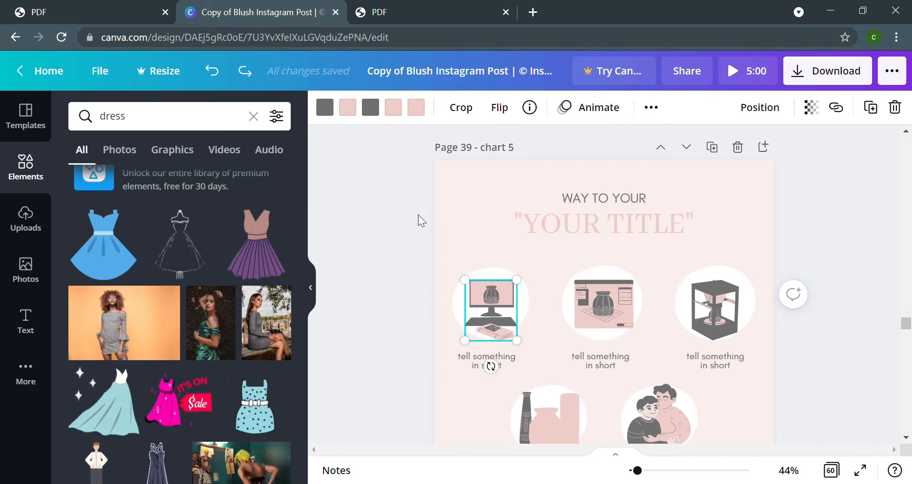
# - Browse the preset colour palettes available under Styles for the page 39 chart
pyautogui.click(19, 373)
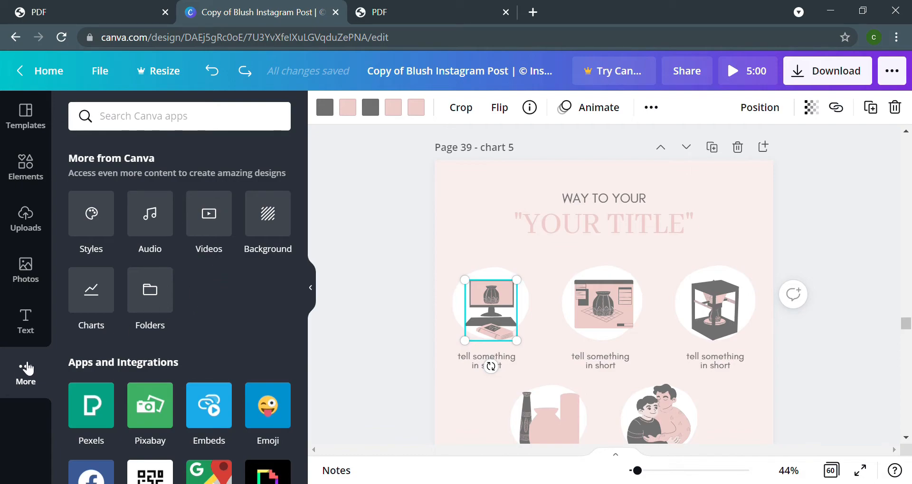
pyautogui.click(85, 219)
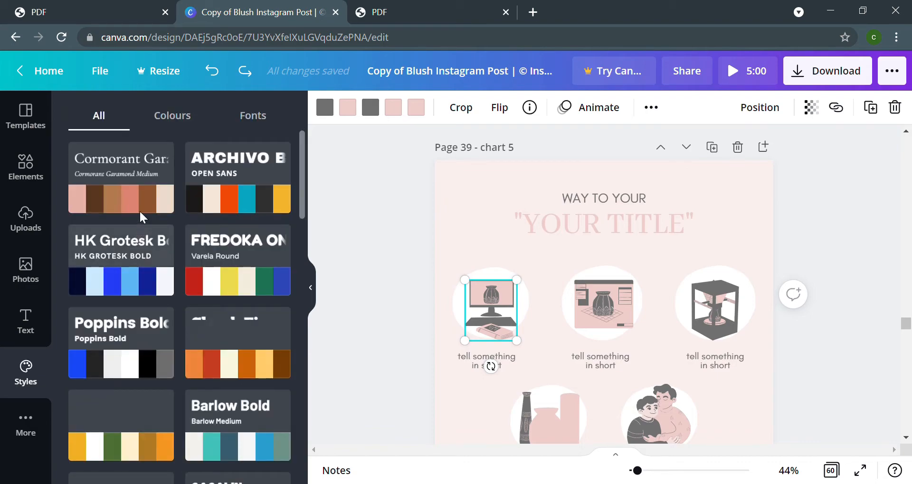
pyautogui.click(159, 125)
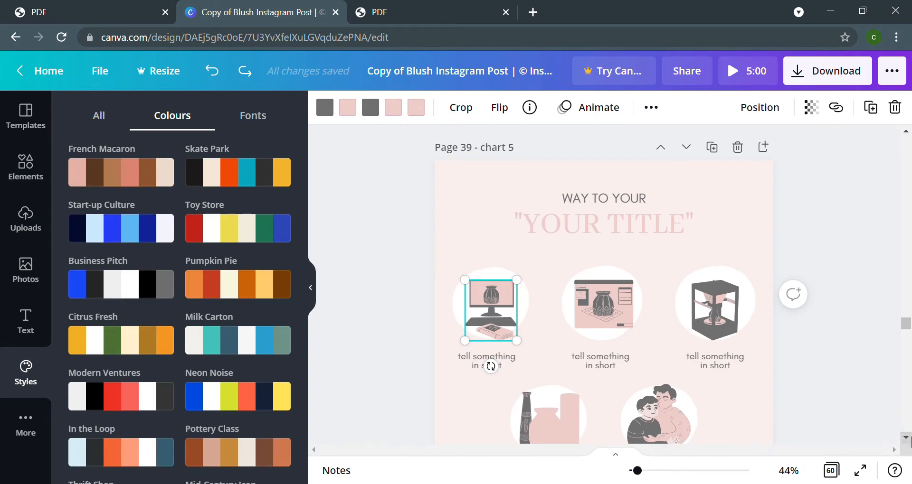
pyautogui.scroll(-1, 911, 441)
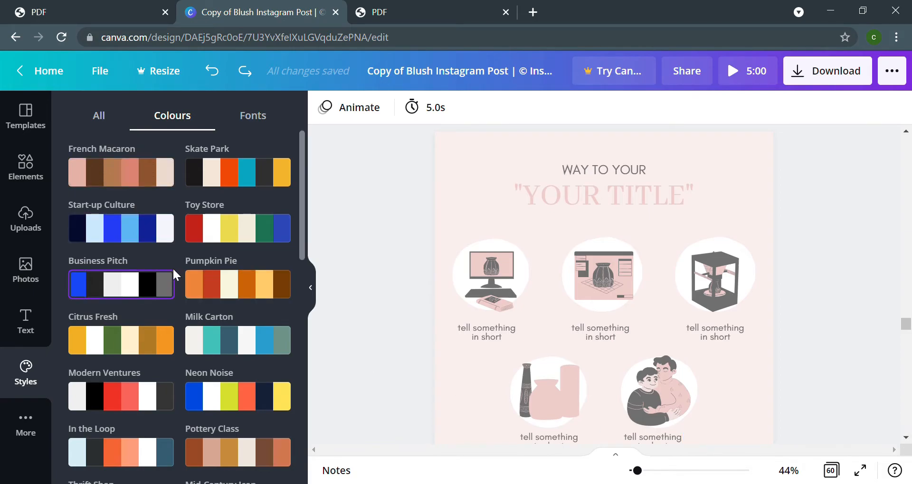
pyautogui.scroll(-8, 105, 270)
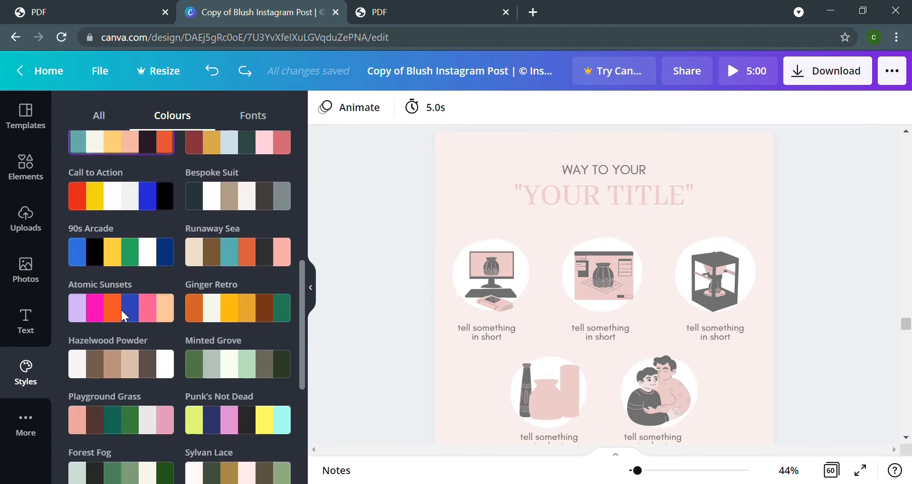
pyautogui.scroll(-5, 121, 309)
pyautogui.scroll(12, 120, 308)
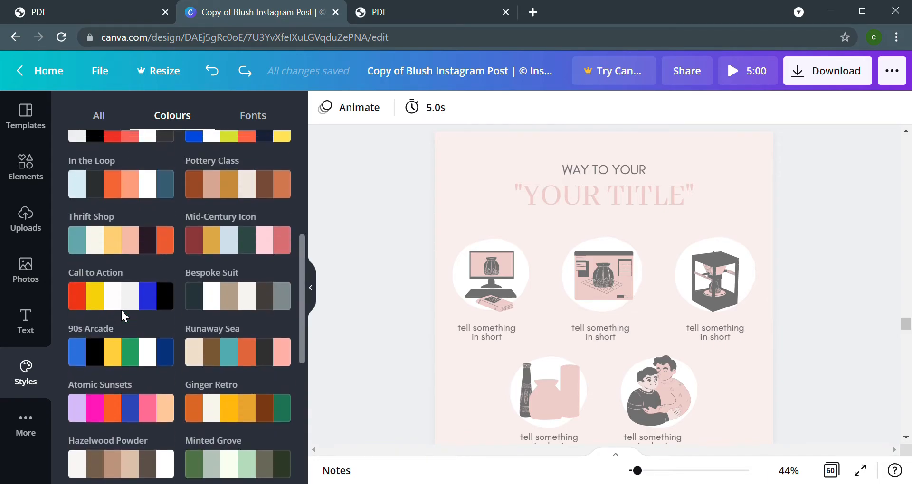
pyautogui.scroll(-1, 121, 308)
pyautogui.scroll(1, 121, 308)
pyautogui.scroll(-3, 122, 310)
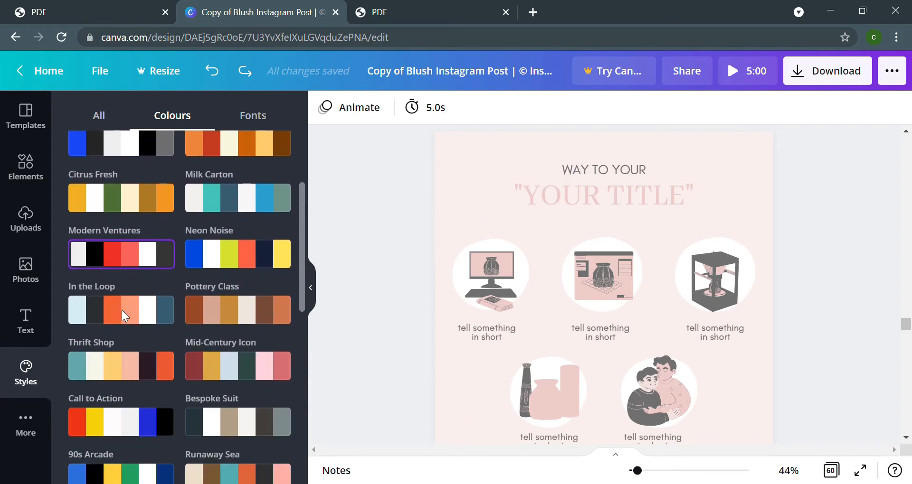
pyautogui.scroll(-1, 133, 310)
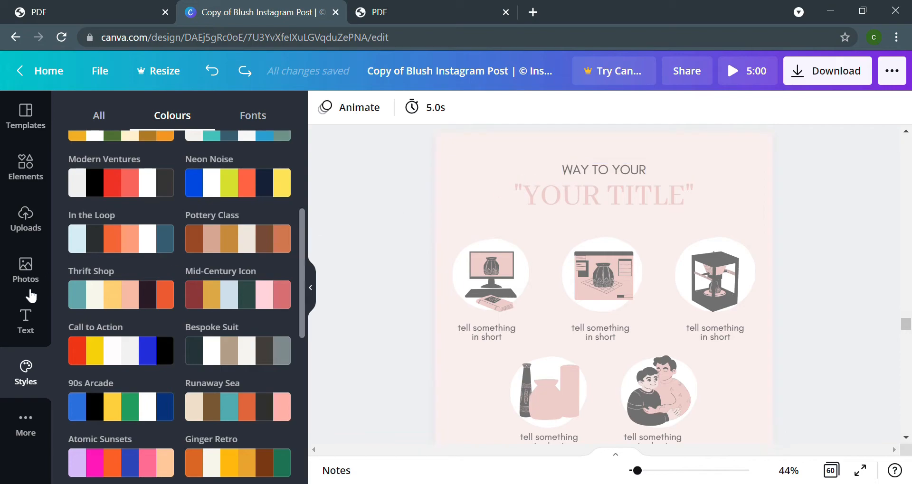
# - Try the Thrift Shop colour palette on page 39 and undo it
pyautogui.click(135, 298)
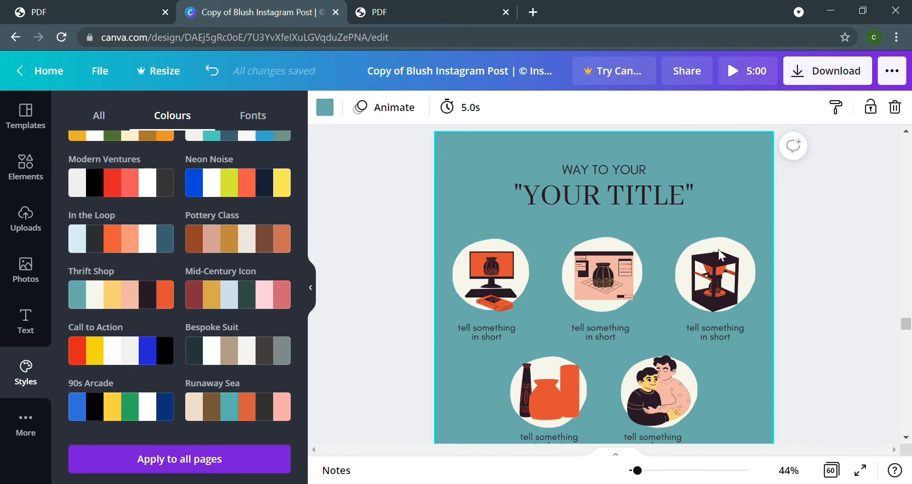
pyautogui.scroll(5, 503, 194)
pyautogui.scroll(-6, 503, 200)
pyautogui.click(212, 71)
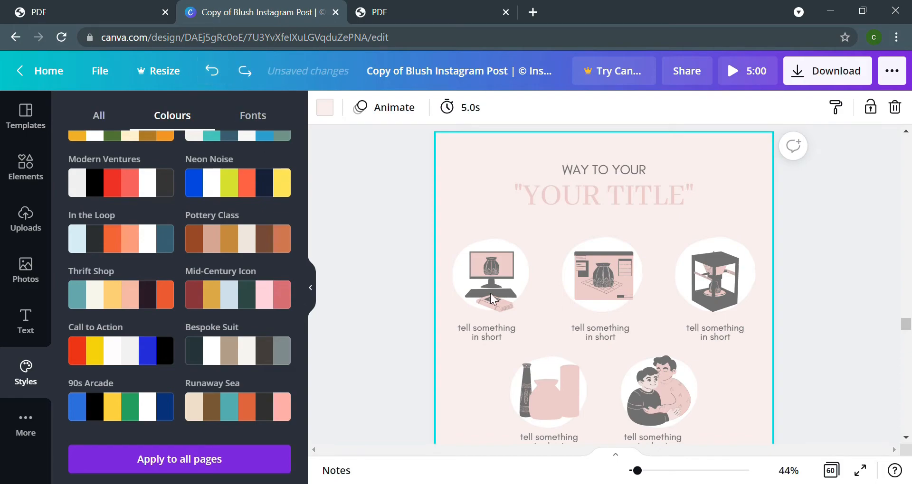
# - Try the Cormorant Garamond font set on page 39, apply it to all pages, and undo the font change
pyautogui.click(254, 117)
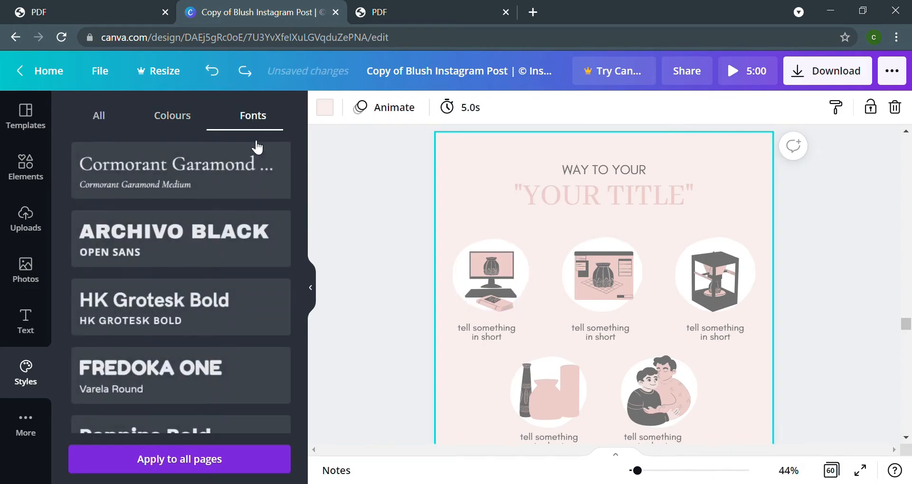
pyautogui.scroll(-10, 165, 260)
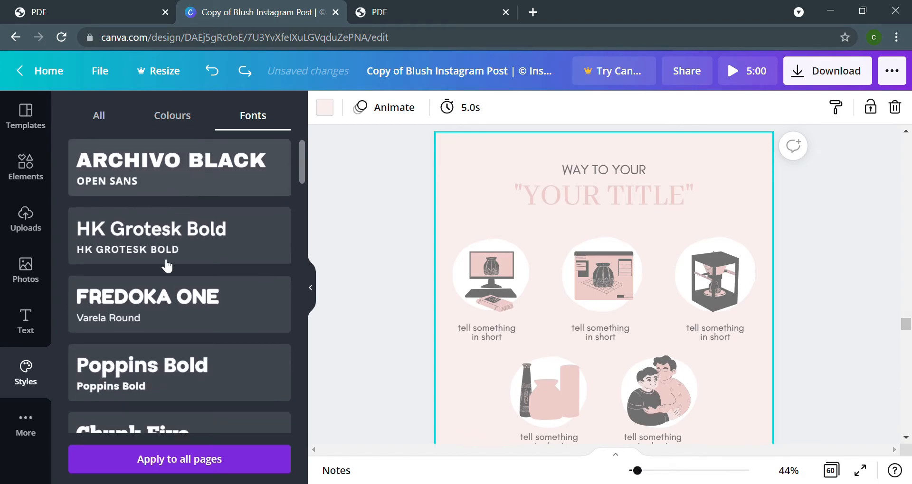
pyautogui.scroll(10, 167, 266)
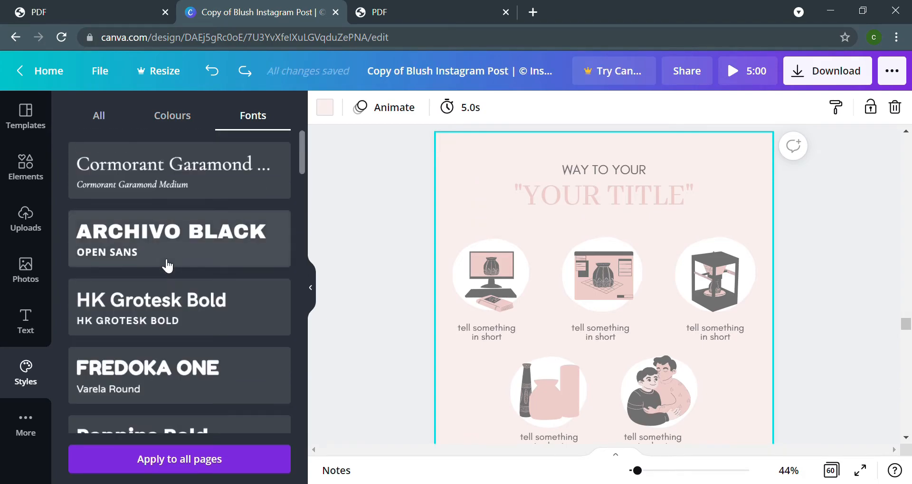
pyautogui.click(177, 187)
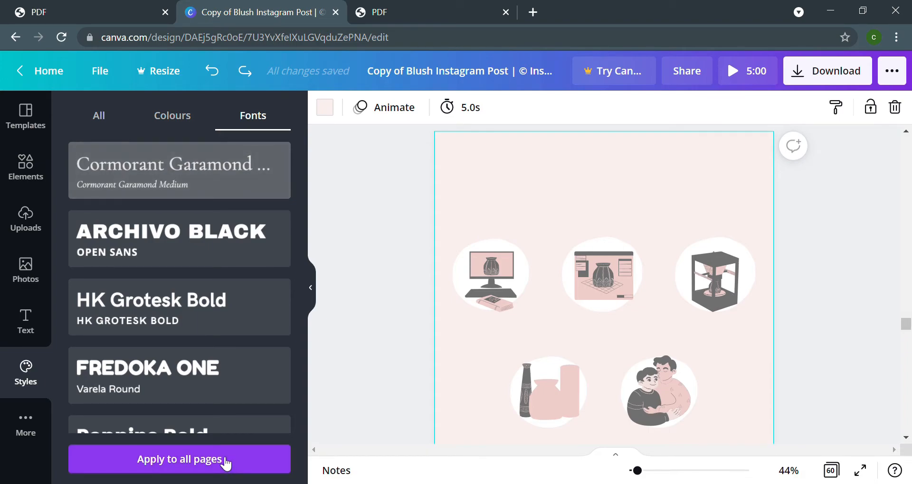
pyautogui.click(225, 461)
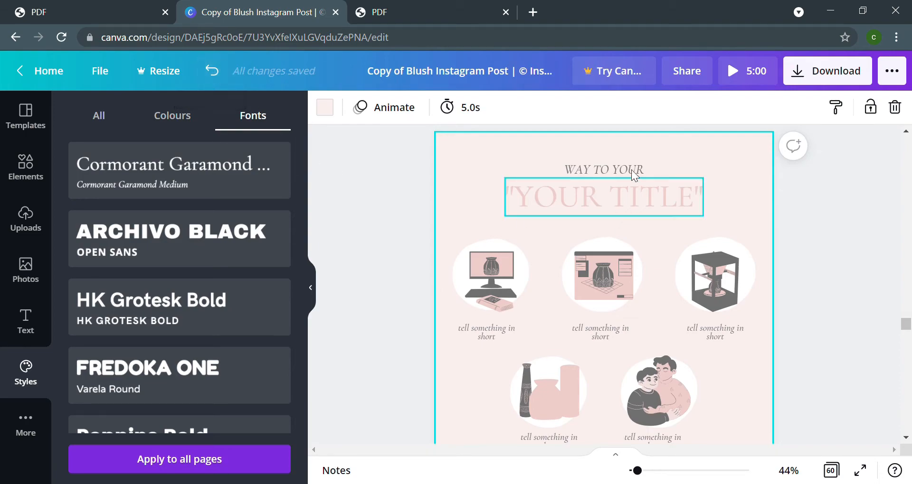
pyautogui.click(212, 70)
# - Switch to the template PDF, open its Carousel link, and create an editable copy of the Blush Carousel template
pyautogui.scroll(-5, 349, 161)
pyautogui.hotkey('ctrl', 'shift', 'Tab')
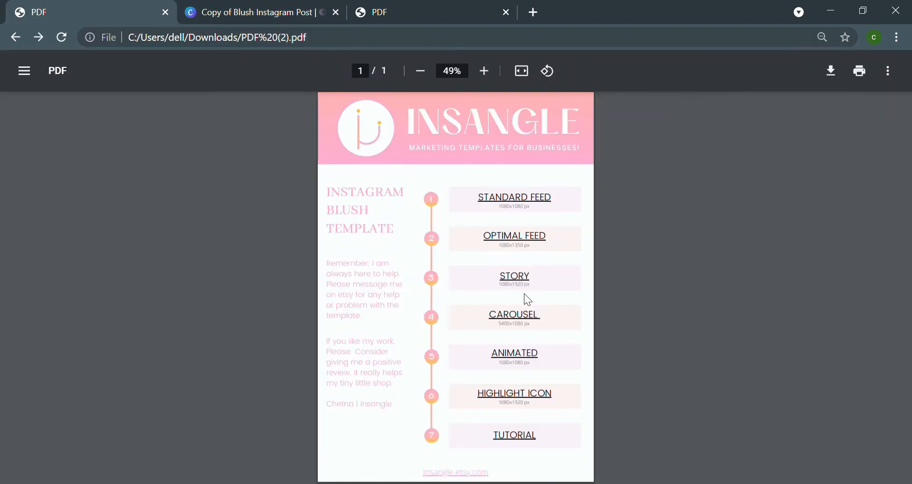
pyautogui.click(541, 326)
pyautogui.click(421, 6)
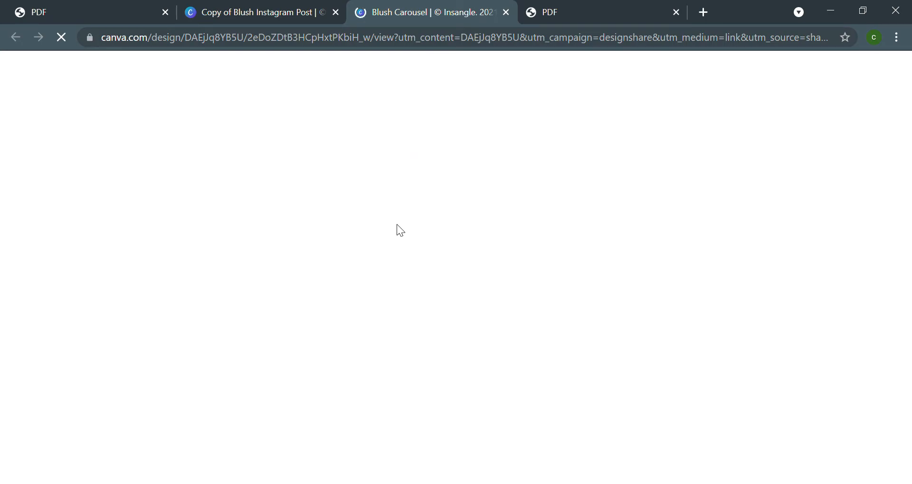
pyautogui.click(442, 359)
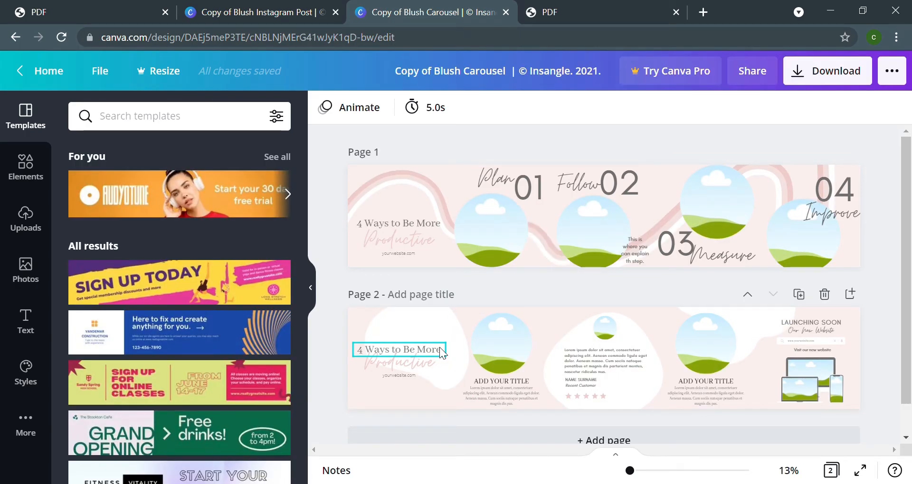
# - Select all elements across carousel page 1 to examine its continuous layout, and clear the selection
pyautogui.moveTo(324, 163); pyautogui.dragTo(881, 269)
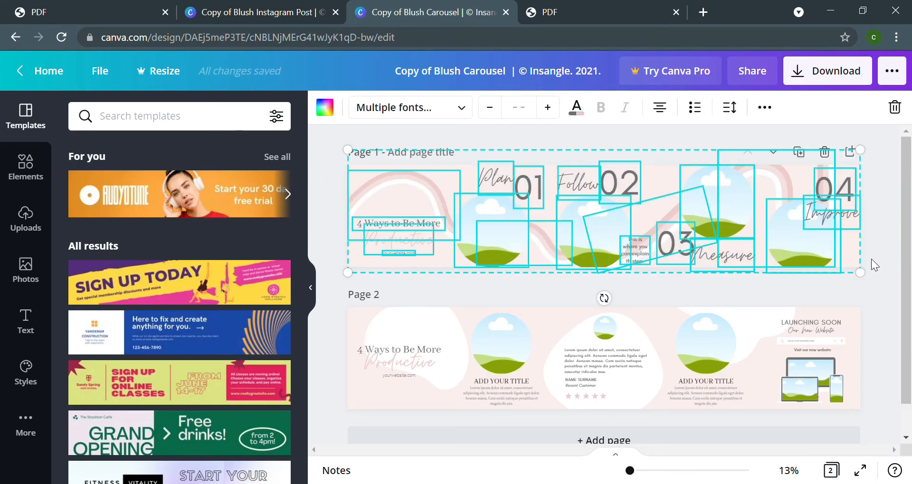
pyautogui.click(871, 258)
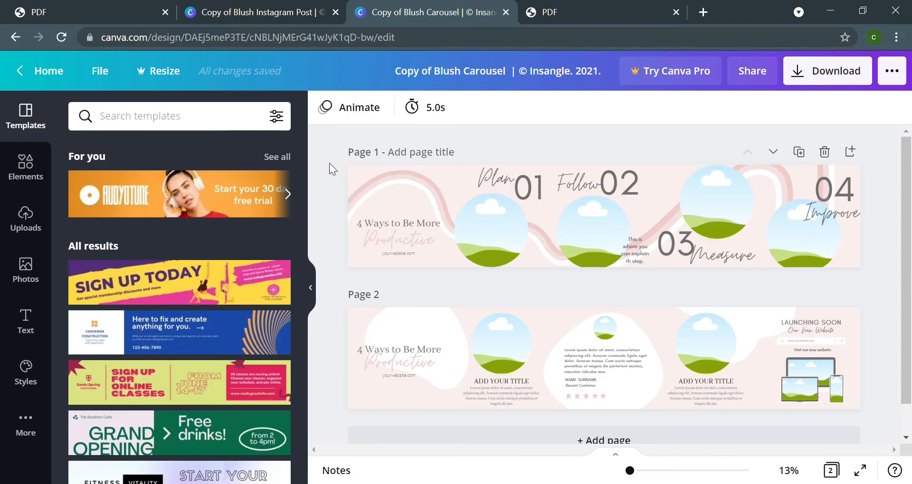
pyautogui.moveTo(321, 166); pyautogui.dragTo(876, 254)
pyautogui.click(877, 254)
# - Limit the carousel's PNG download to page 2 only, and close the download settings
pyautogui.click(839, 70)
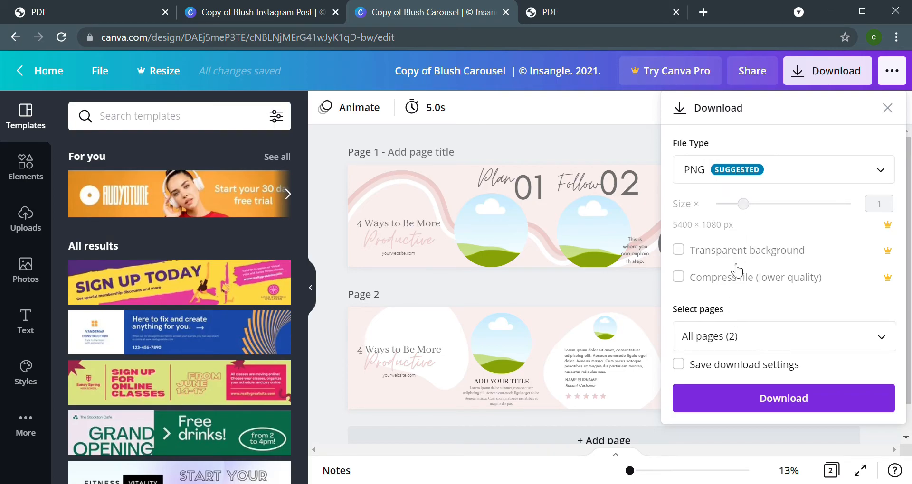
pyautogui.click(786, 349)
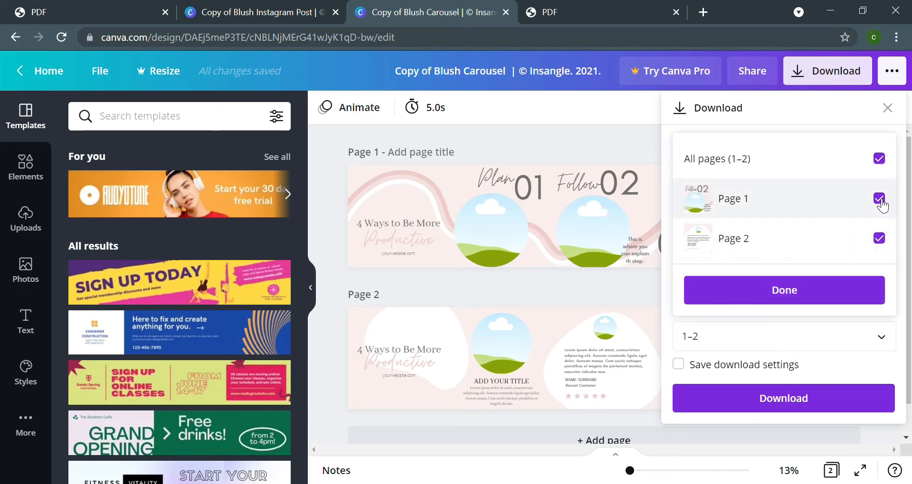
pyautogui.click(879, 199)
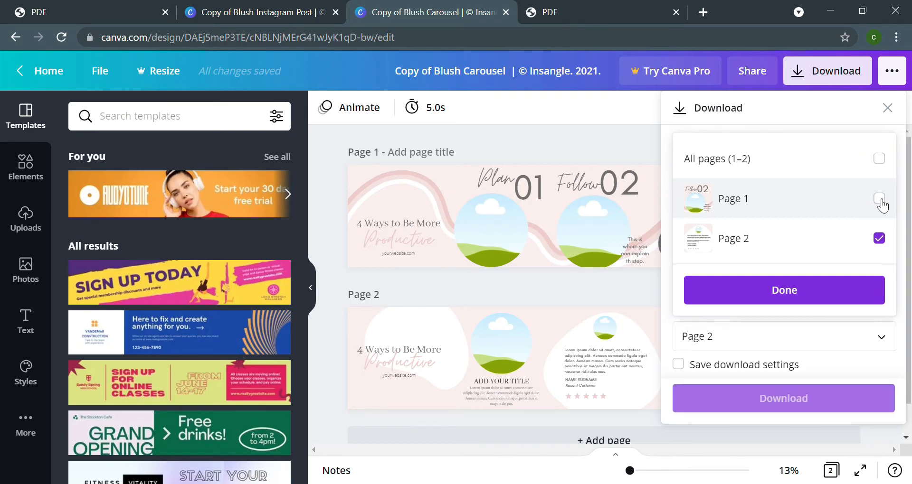
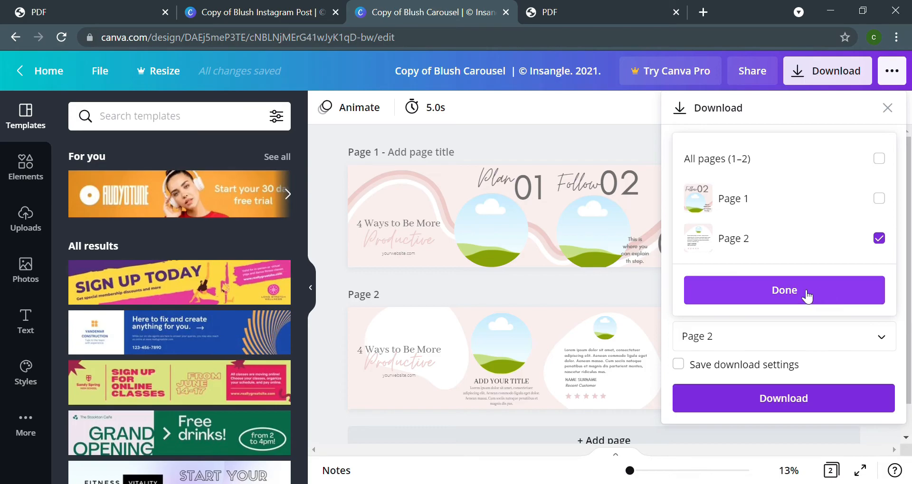
pyautogui.click(790, 289)
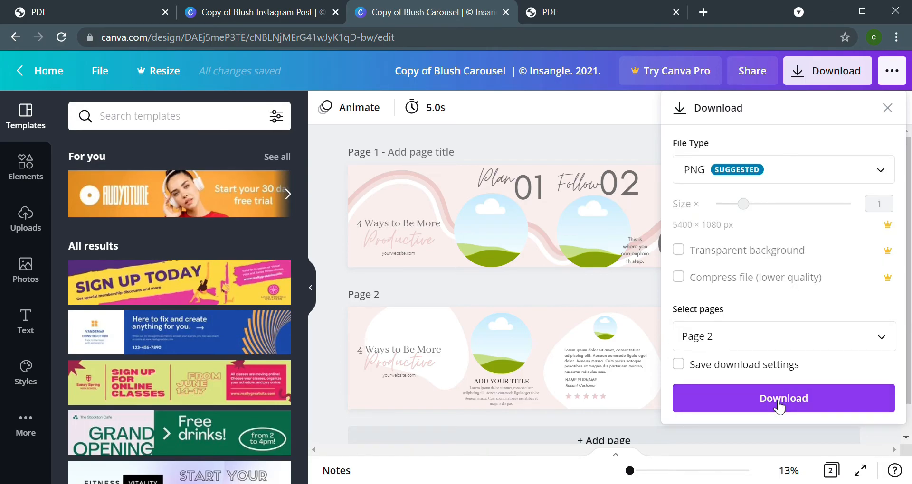
pyautogui.click(577, 148)
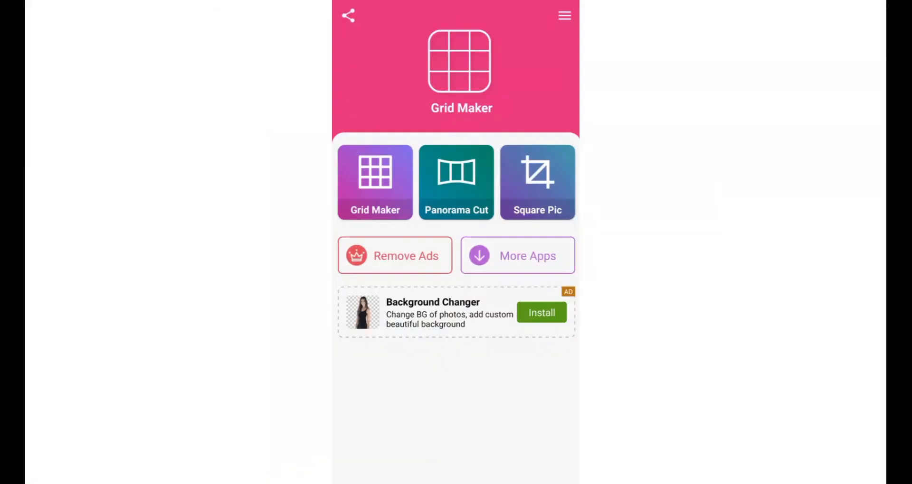
# - Start a Panorama Cut in Grid Maker, allow access to the device's media, and choose the carousel image
pyautogui.click(467, 189)
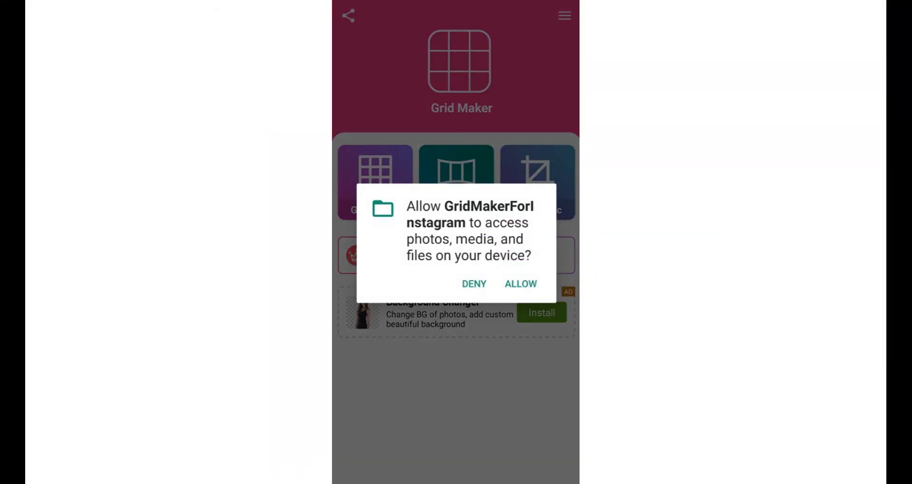
pyautogui.click(520, 283)
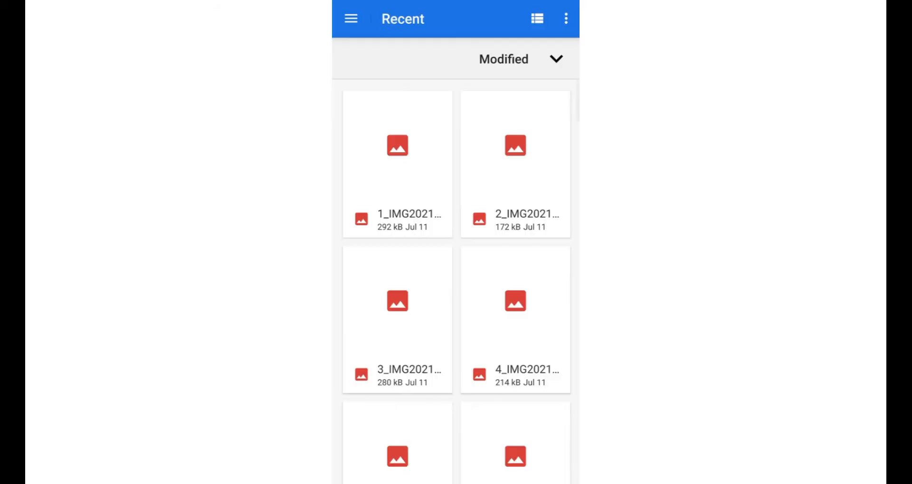
pyautogui.scroll(-10, 456, 280)
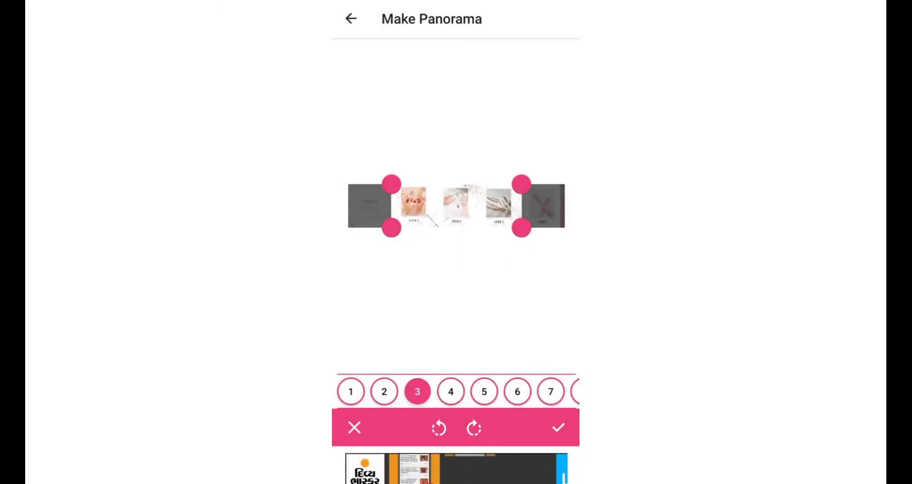
# - Split the carousel image into 5 panorama parts and save the resulting photos
pyautogui.click(484, 392)
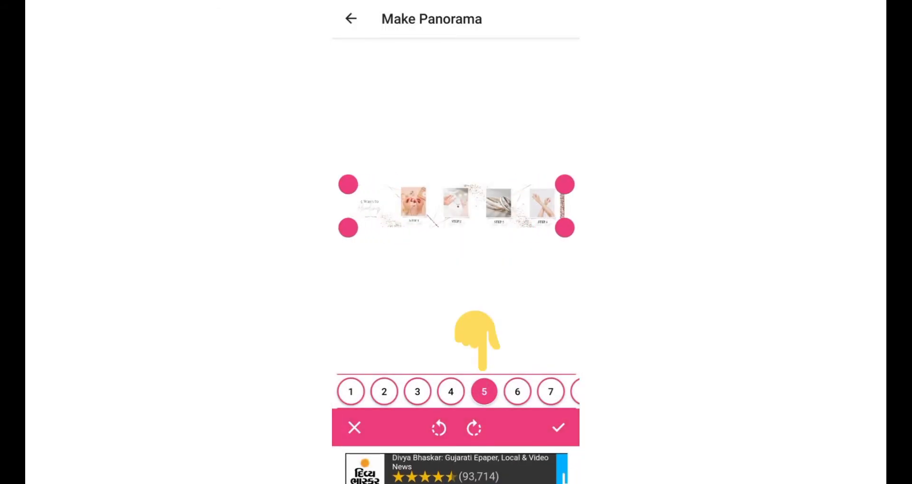
pyautogui.click(556, 430)
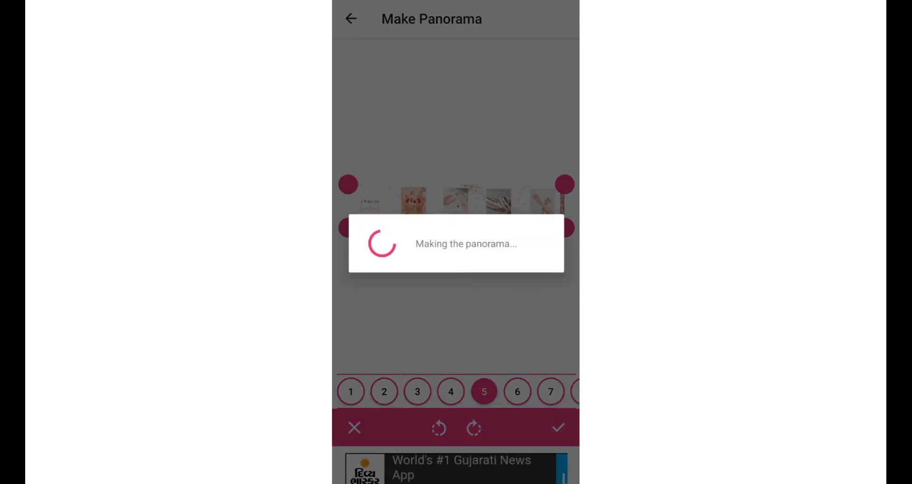
pyautogui.click(456, 417)
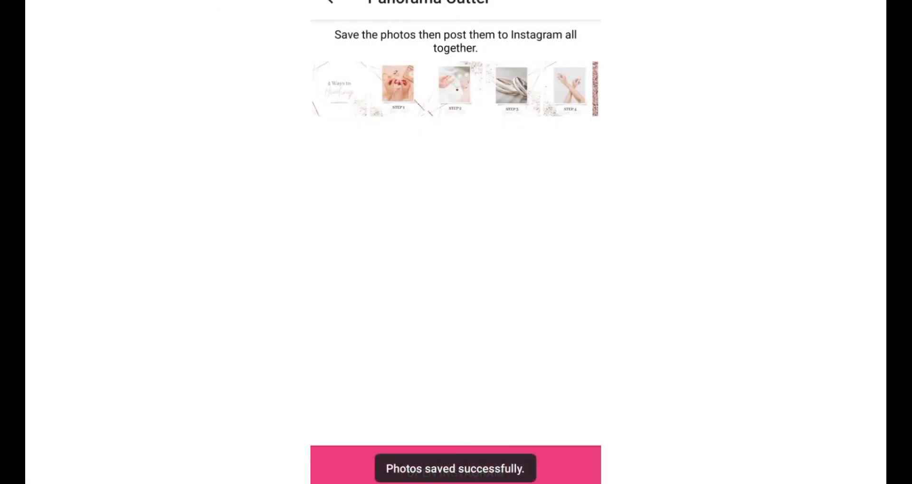
# - Switch to Photos and swipe through the saved carousel slices, starting with the "4 Ways to Heading" image
pyautogui.hotkey('alt', 'Tab')
pyautogui.moveTo(422, 354); pyautogui.dragTo(568, 366)
pyautogui.click(519, 322)
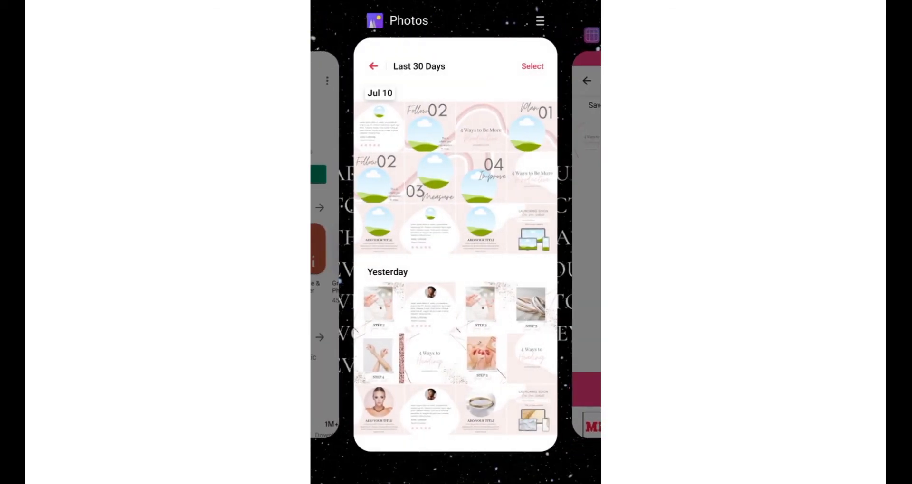
pyautogui.click(358, 365)
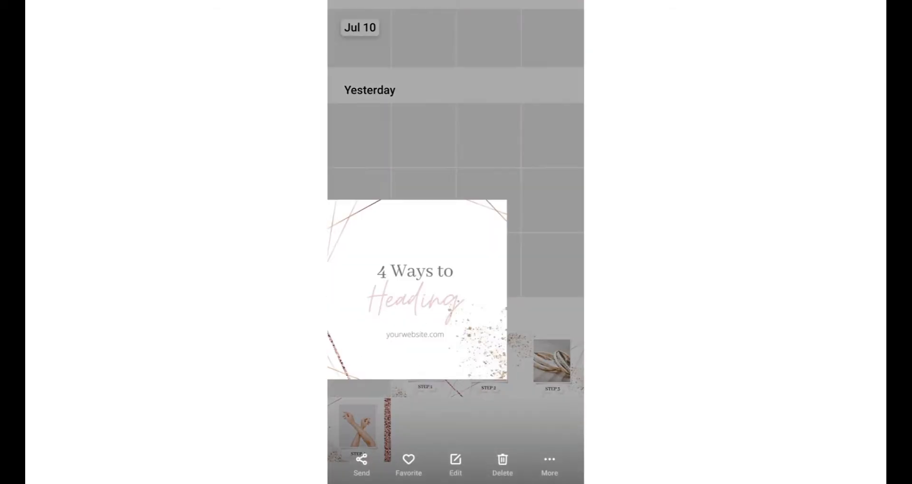
pyautogui.moveTo(553, 363); pyautogui.dragTo(380, 364)
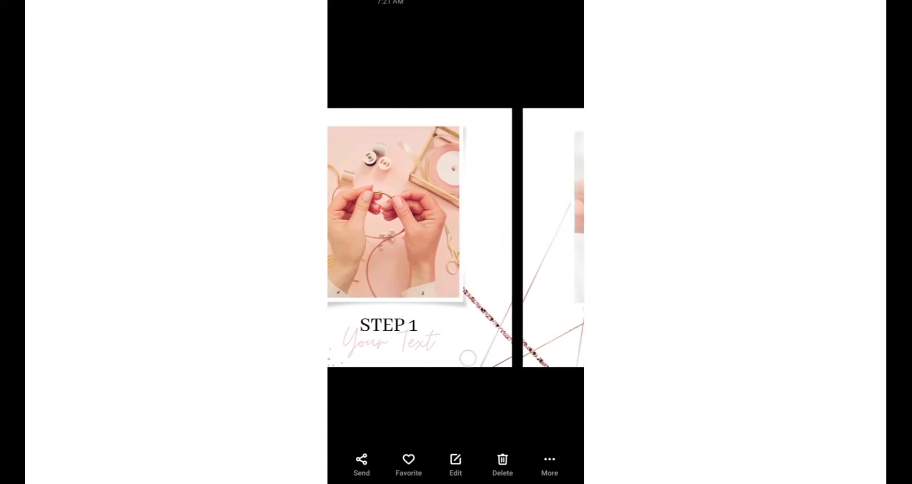
pyautogui.moveTo(546, 370)
pyautogui.mouseDown()
pyautogui.moveTo(371, 371)
pyautogui.moveTo(460, 383)
pyautogui.moveTo(409, 383)
pyautogui.moveTo(547, 378)
pyautogui.mouseUp()
pyautogui.moveTo(380, 383); pyautogui.dragTo(534, 377)
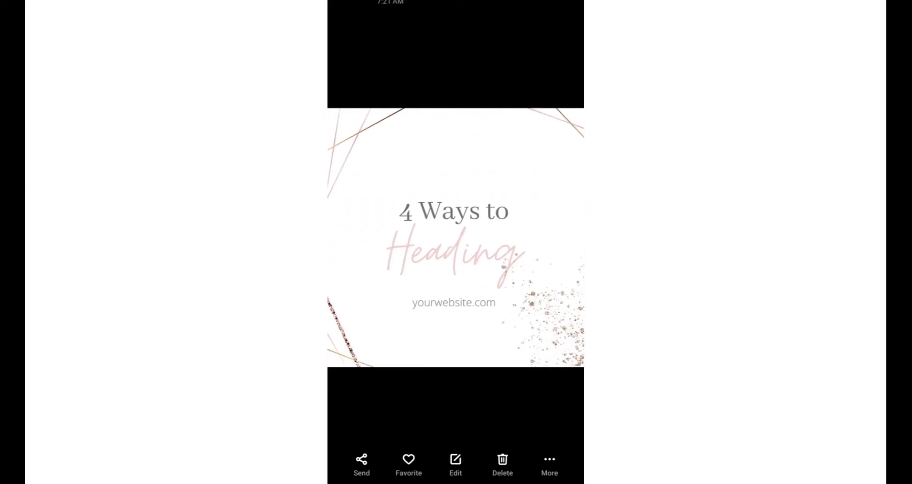
pyautogui.press('Escape')
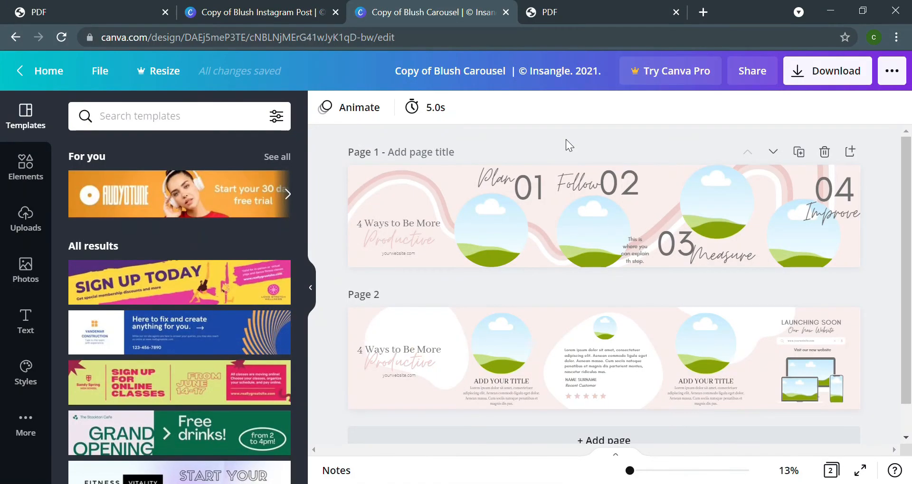
# - Close the carousel design, open the Animated link in the template PDF, and create an editable copy of that template
pyautogui.click(506, 11)
pyautogui.click(97, 10)
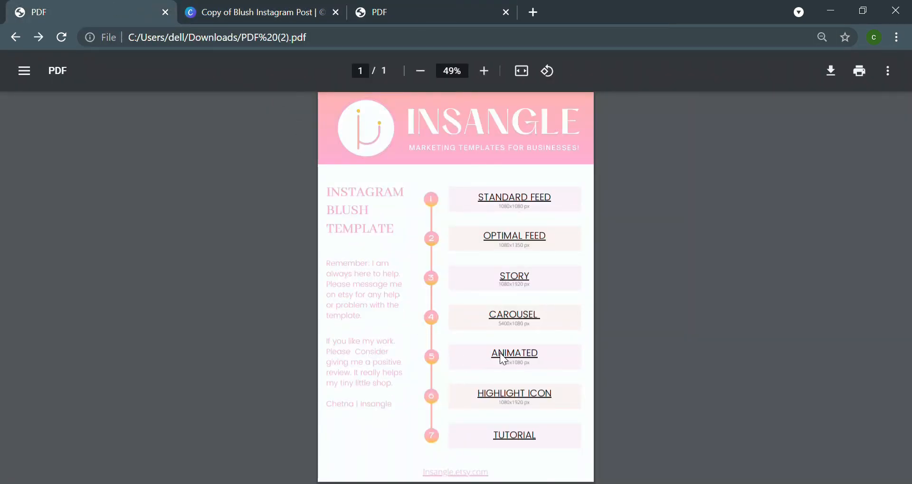
pyautogui.click(565, 206)
pyautogui.click(382, 9)
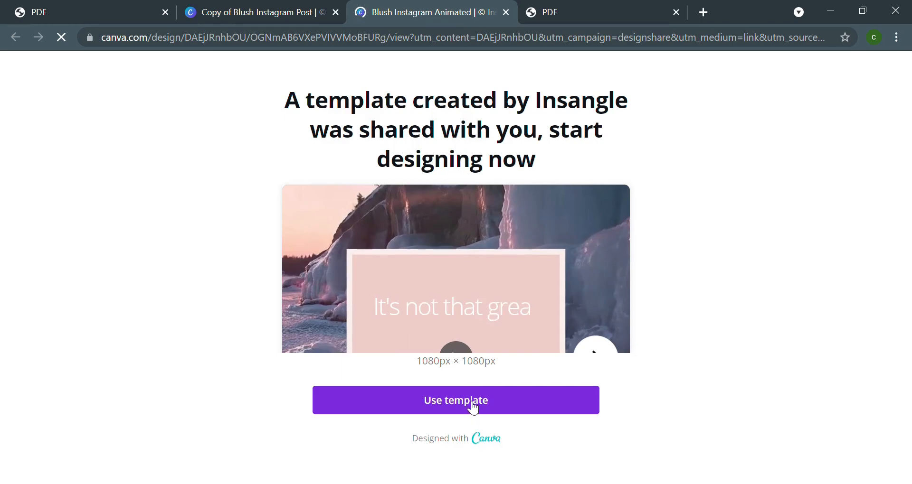
pyautogui.click(473, 408)
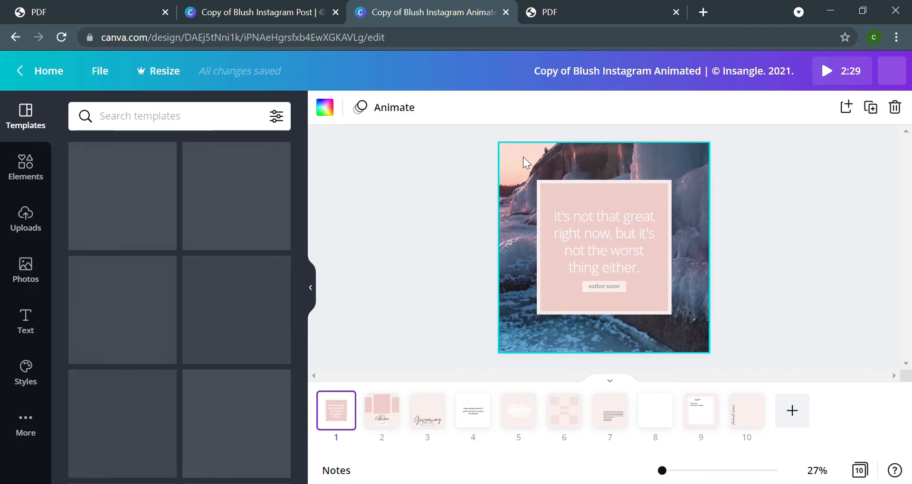
# - Replace page 1's background with the 15-second bridge video from the Aerial Shots collection
pyautogui.click(14, 231)
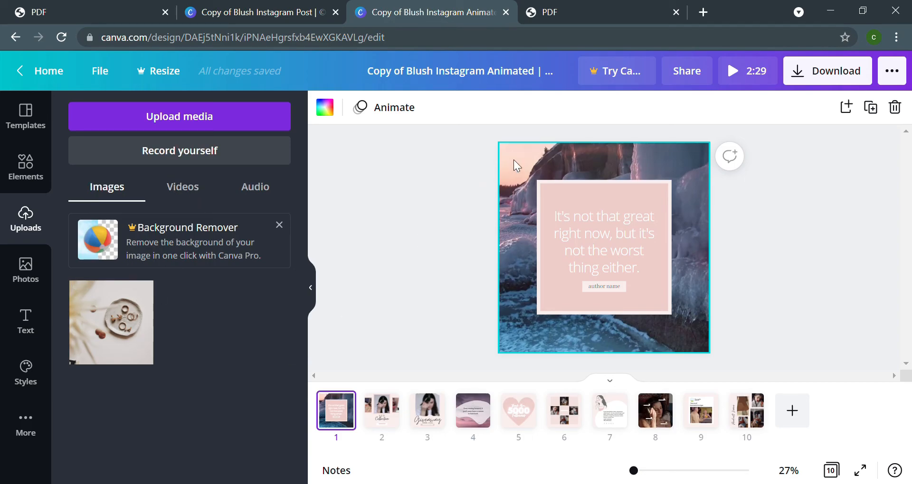
pyautogui.click(19, 418)
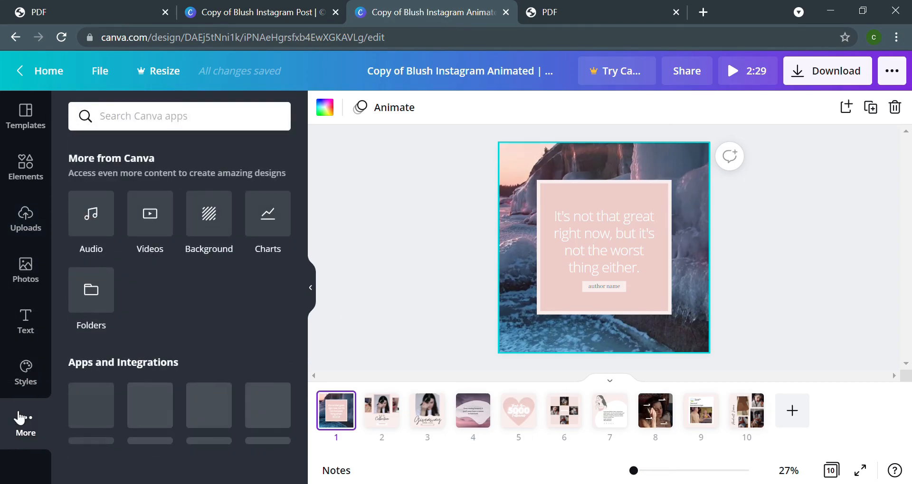
pyautogui.click(148, 229)
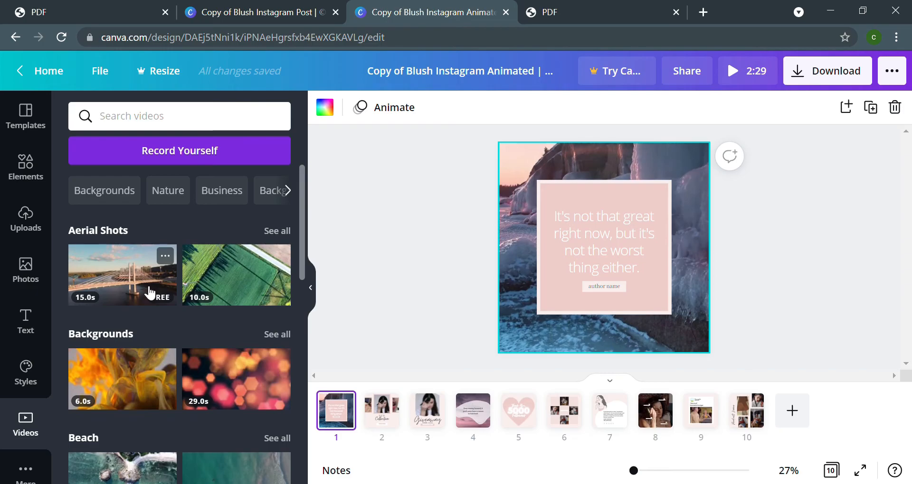
pyautogui.moveTo(228, 278); pyautogui.dragTo(519, 160)
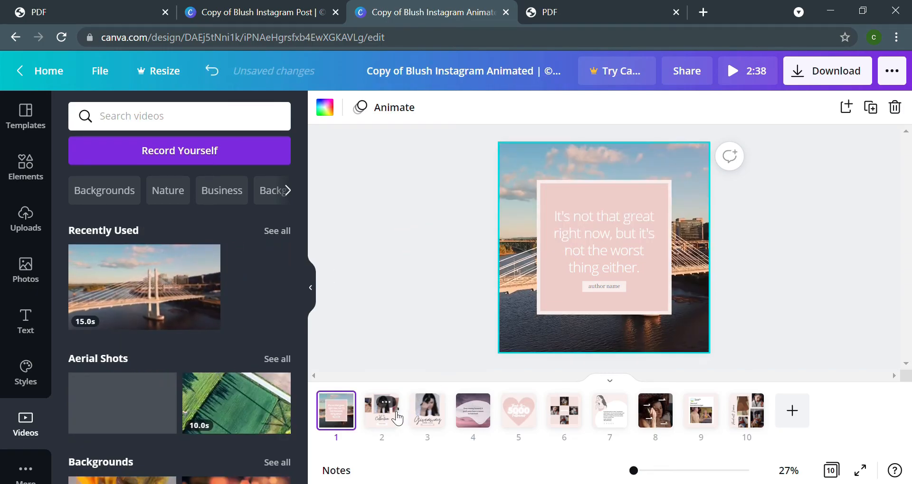
# - View page 2, return to page 1, and examine the quote's text animations and the page animations
pyautogui.click(390, 418)
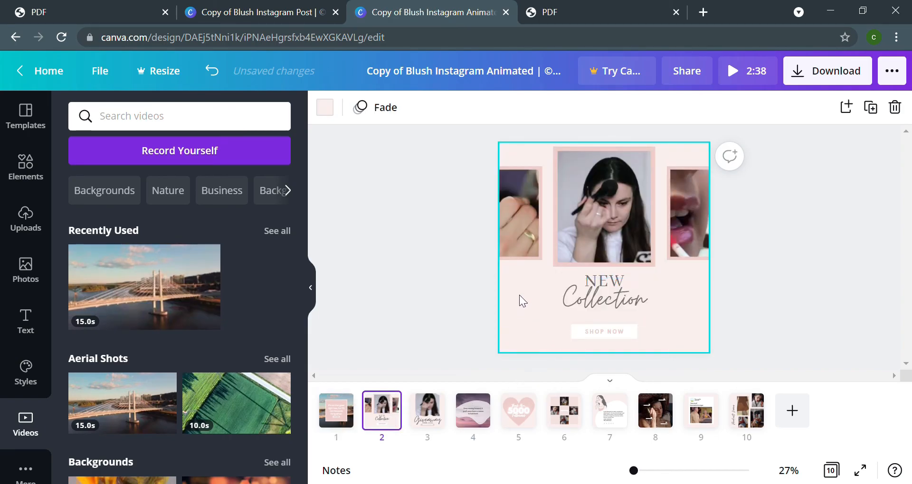
pyautogui.click(609, 218)
pyautogui.click(326, 420)
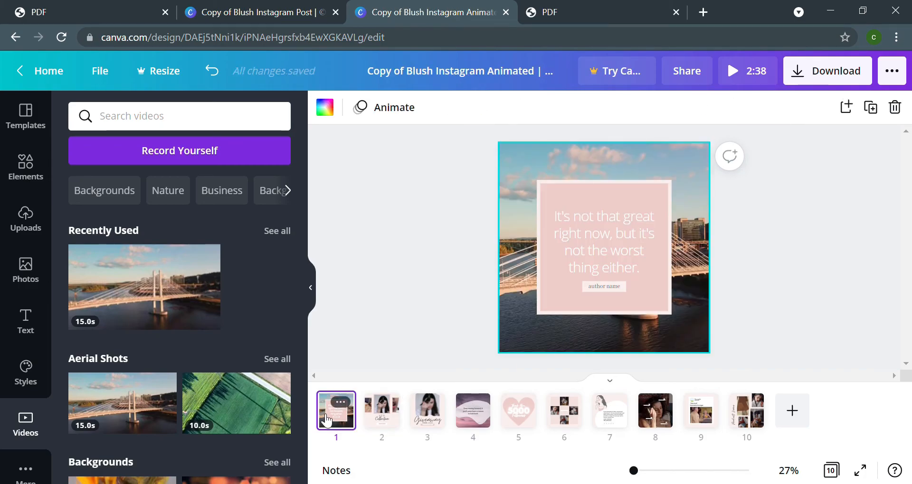
pyautogui.click(625, 238)
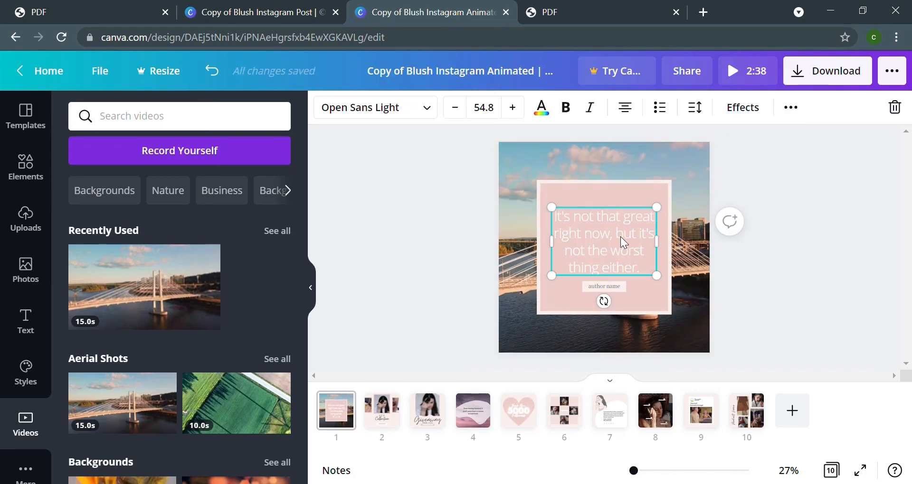
pyautogui.click(790, 108)
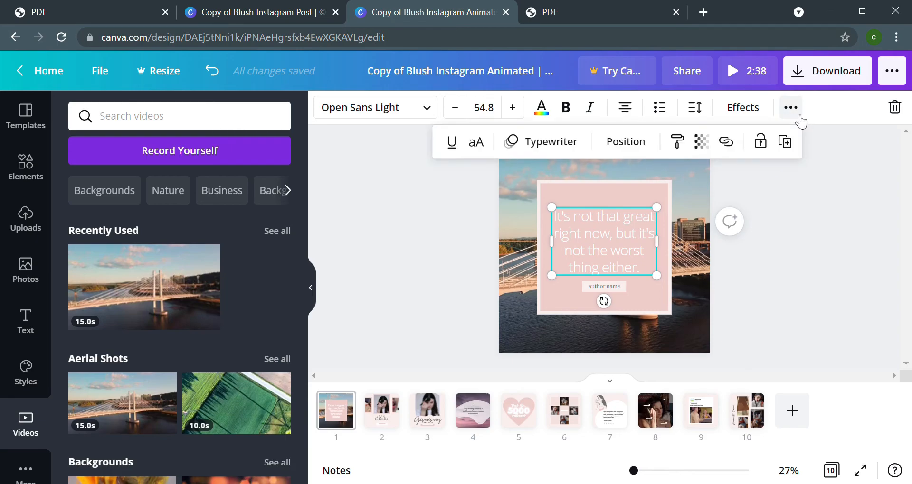
pyautogui.click(546, 147)
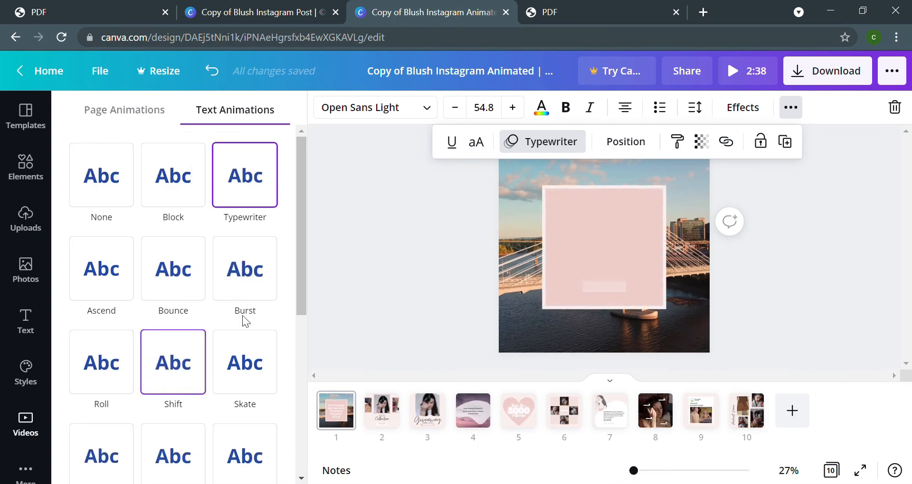
pyautogui.click(138, 118)
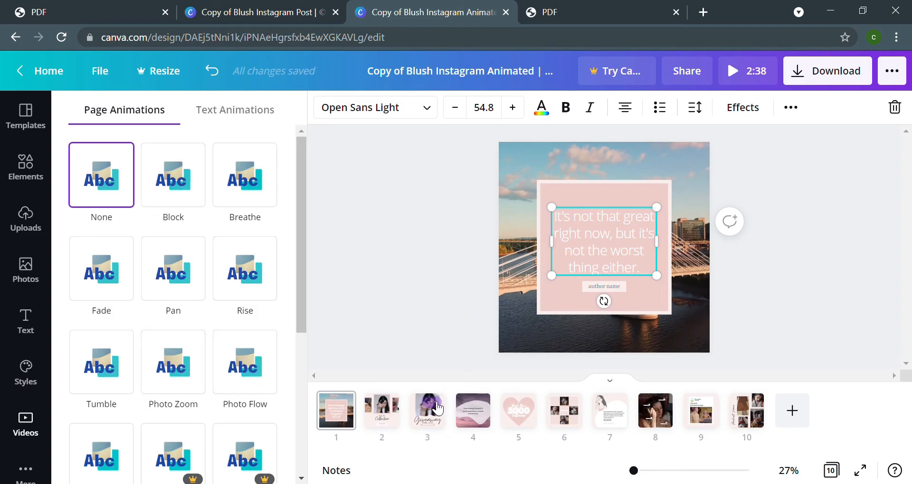
# - Examine page 2's page animations and the text animations of its "Collection" text, and open page 4
pyautogui.click(385, 402)
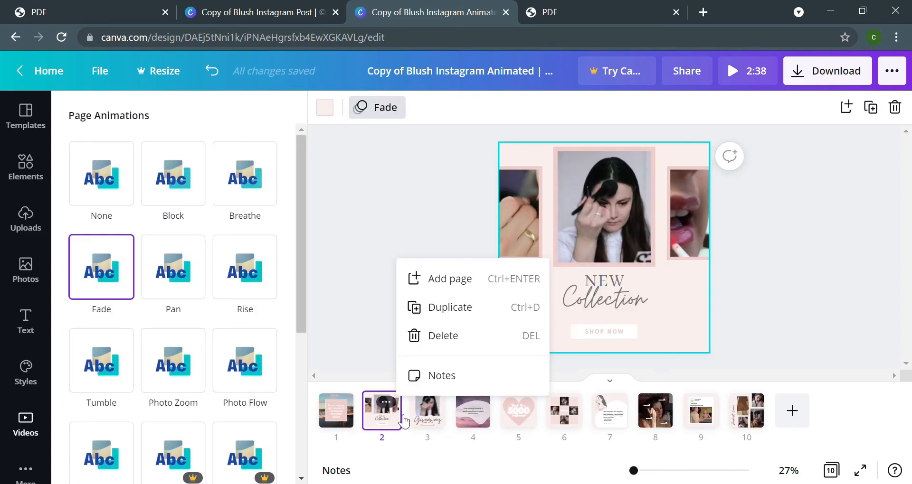
pyautogui.click(399, 232)
pyautogui.click(631, 304)
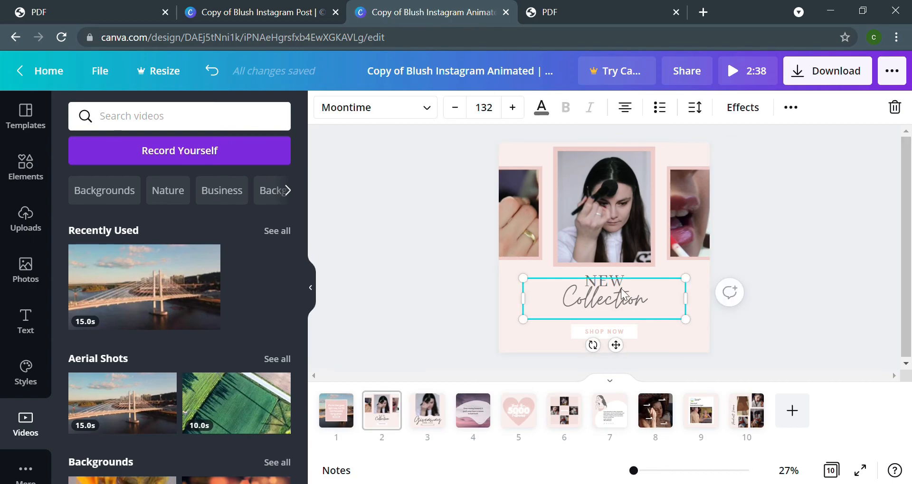
pyautogui.click(791, 109)
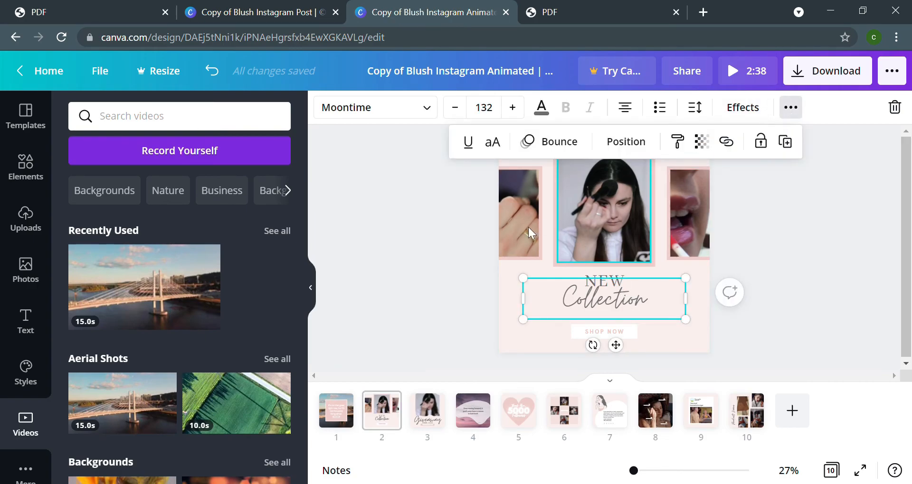
pyautogui.click(564, 142)
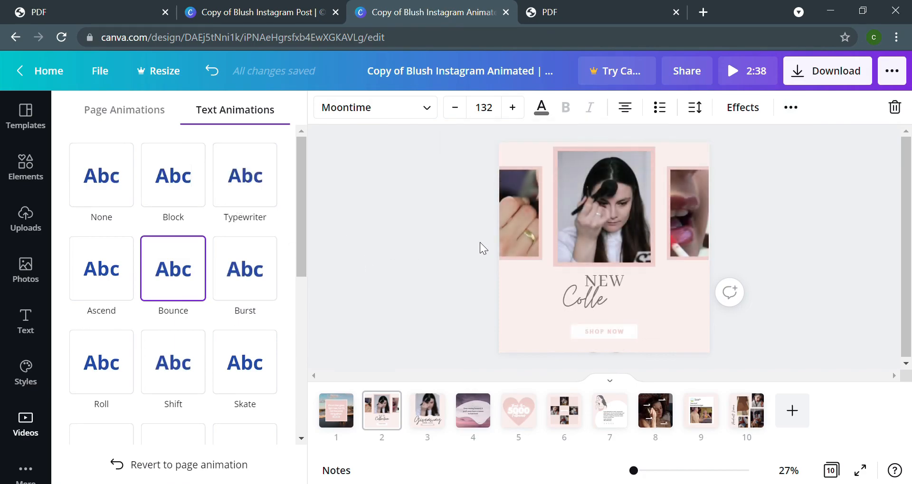
pyautogui.click(467, 424)
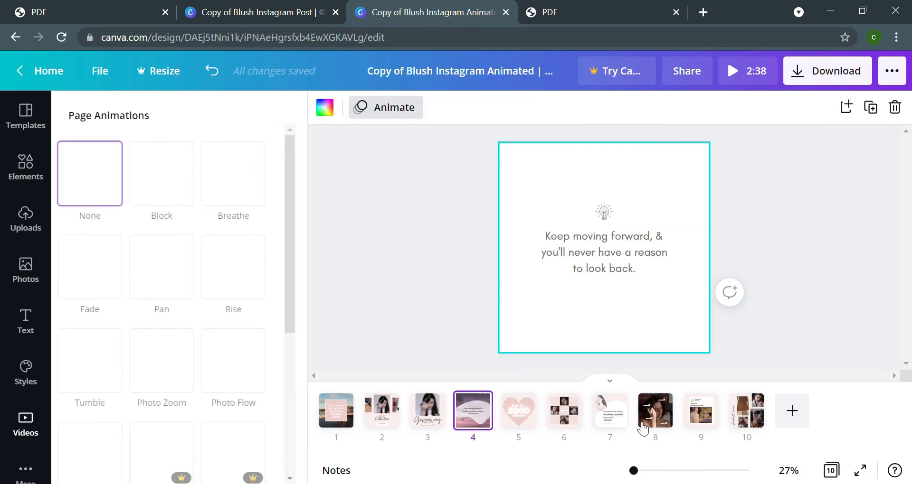
# - View page 8 and page 3 of the animated template with their page animations
pyautogui.click(654, 414)
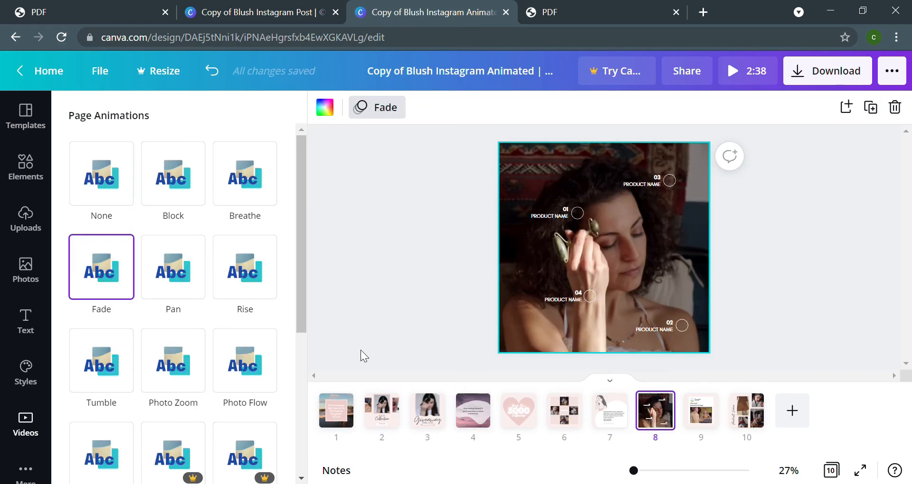
pyautogui.click(431, 418)
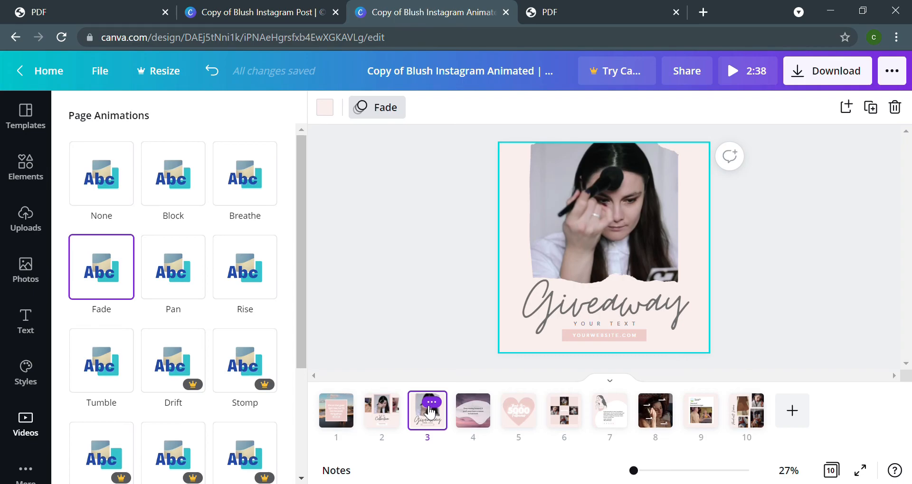
pyautogui.click(393, 215)
# - Return to the Blush template PDF, open the Highlight Icon link, and create an editable copy of that template
pyautogui.click(285, 5)
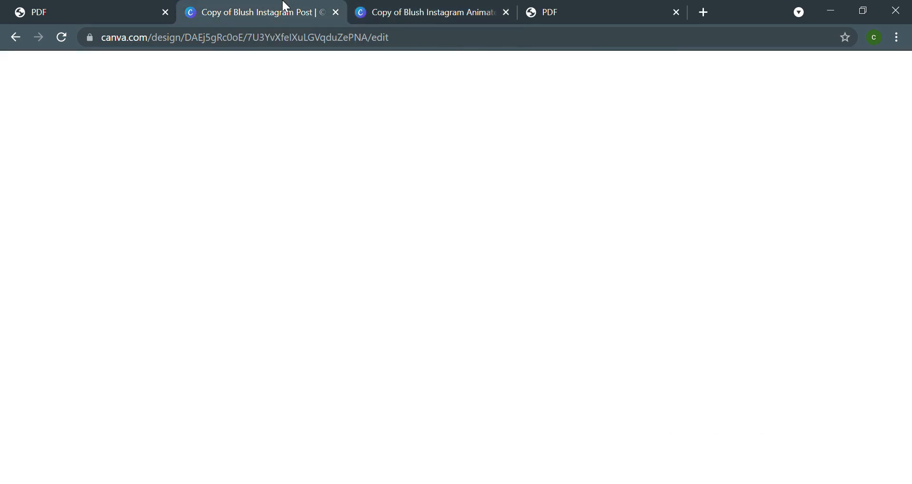
pyautogui.click(125, 6)
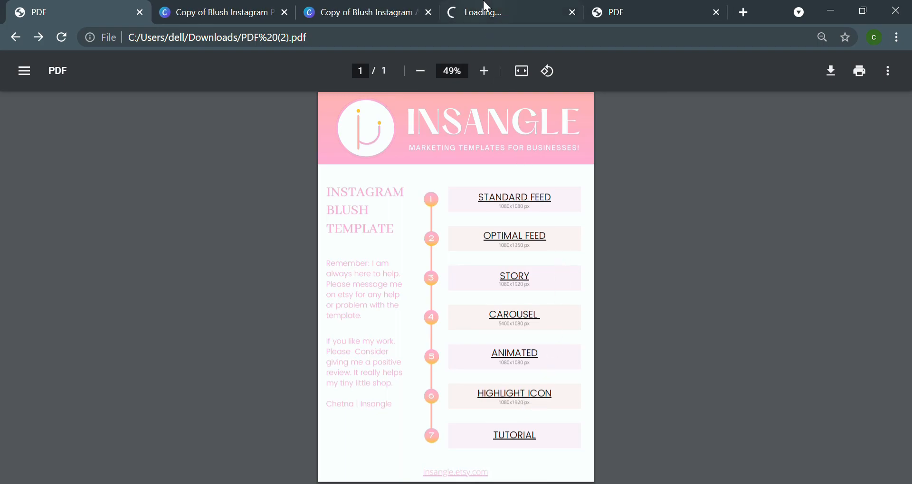
pyautogui.click(487, 5)
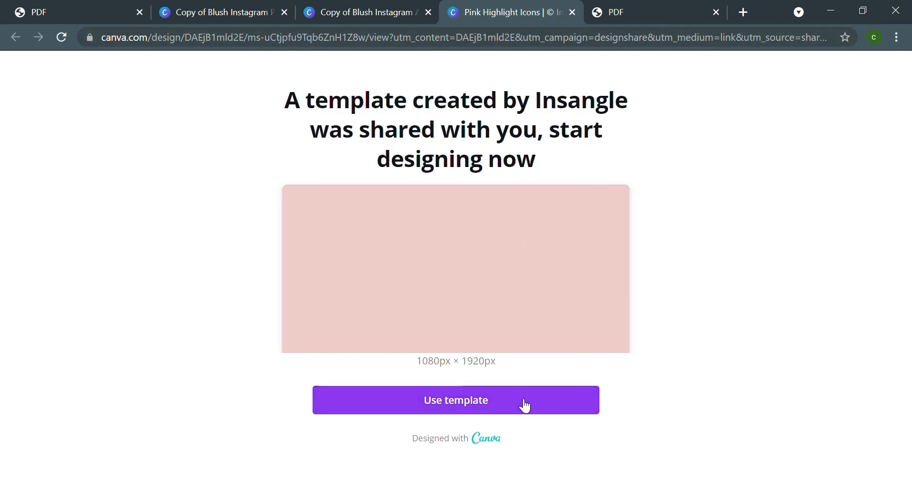
pyautogui.click(525, 406)
# - Return to the animated design and check its download settings for the file type and pages
pyautogui.click(365, 6)
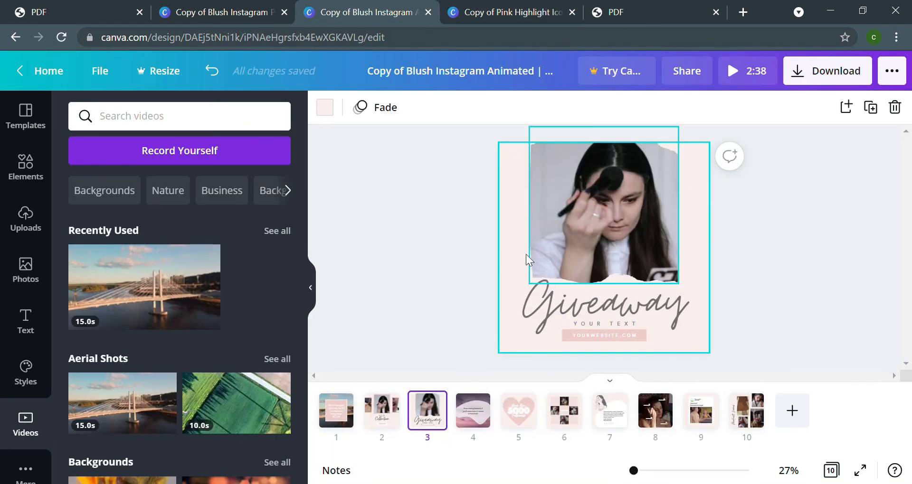
pyautogui.click(817, 70)
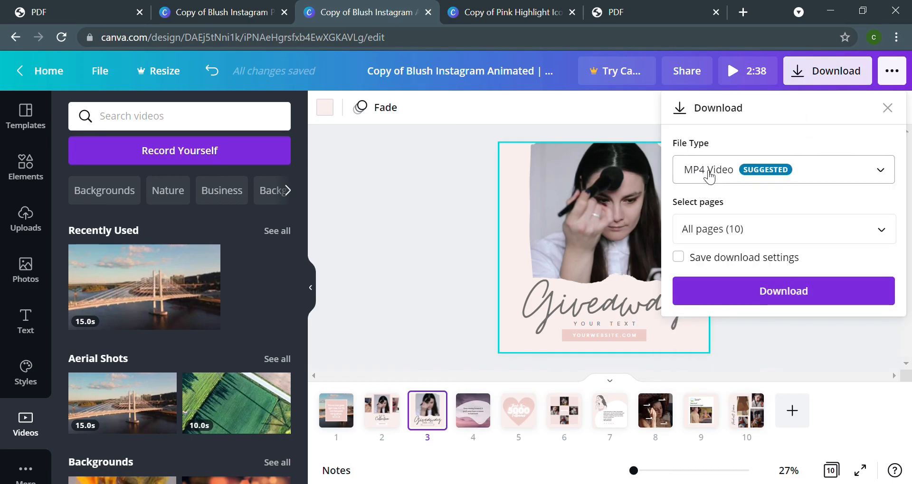
pyautogui.click(480, 187)
# - Switch to the copied Pink Highlight Icons design and look through its icon pages
pyautogui.click(632, 9)
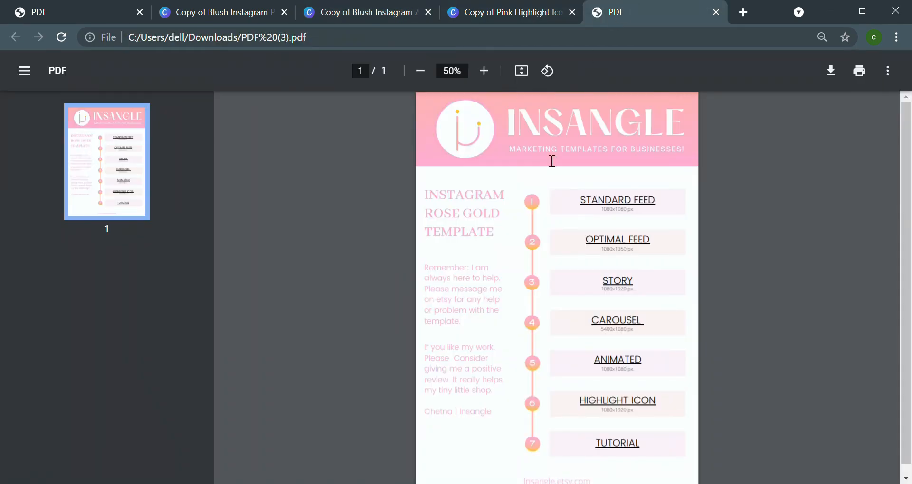
pyautogui.click(488, 3)
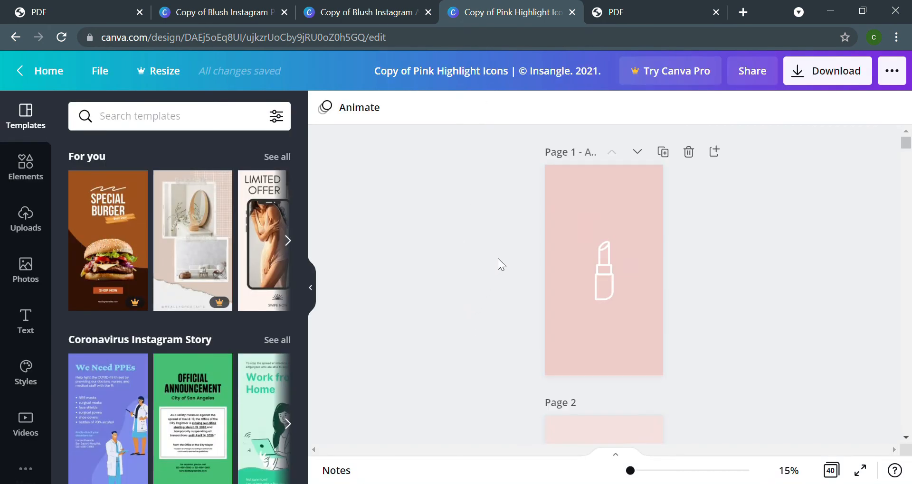
pyautogui.scroll(-15, 512, 223)
pyautogui.scroll(15, 514, 224)
# - Try a black background on page 1 of the highlight icons and undo the colour change
pyautogui.click(604, 199)
pyautogui.click(335, 114)
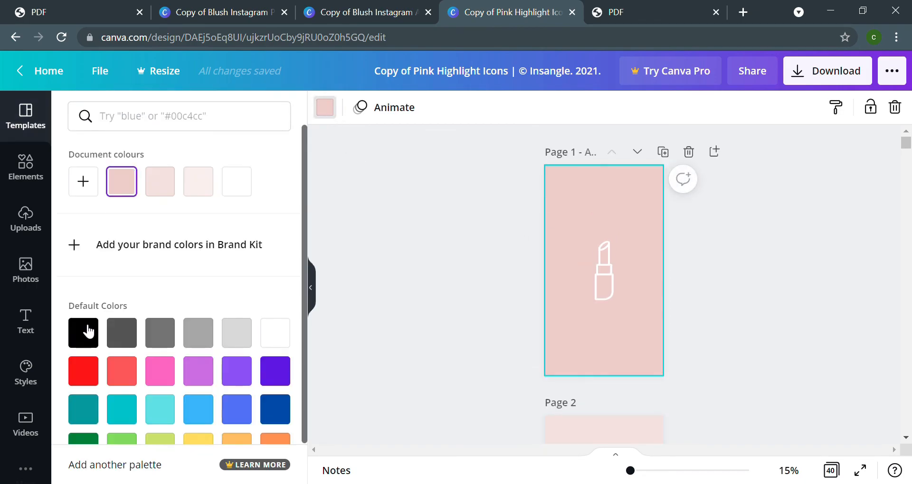
pyautogui.click(84, 368)
pyautogui.click(86, 335)
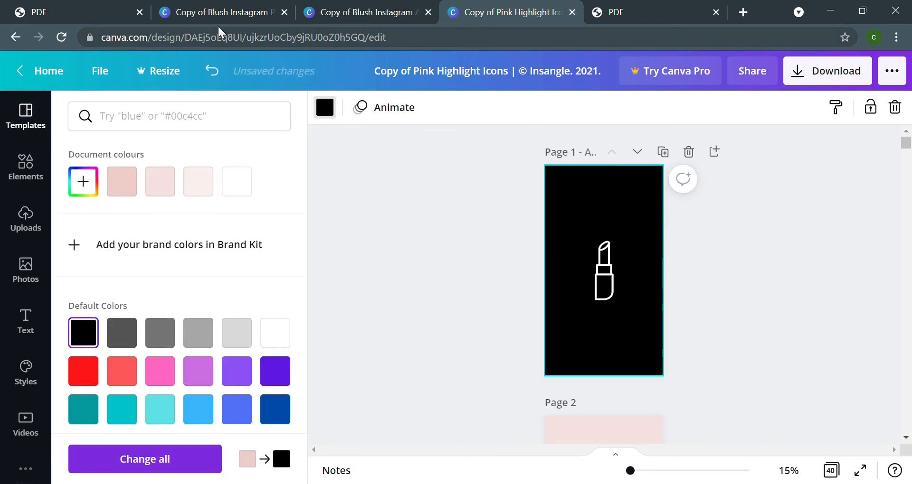
pyautogui.click(212, 71)
pyautogui.click(212, 71)
pyautogui.click(500, 191)
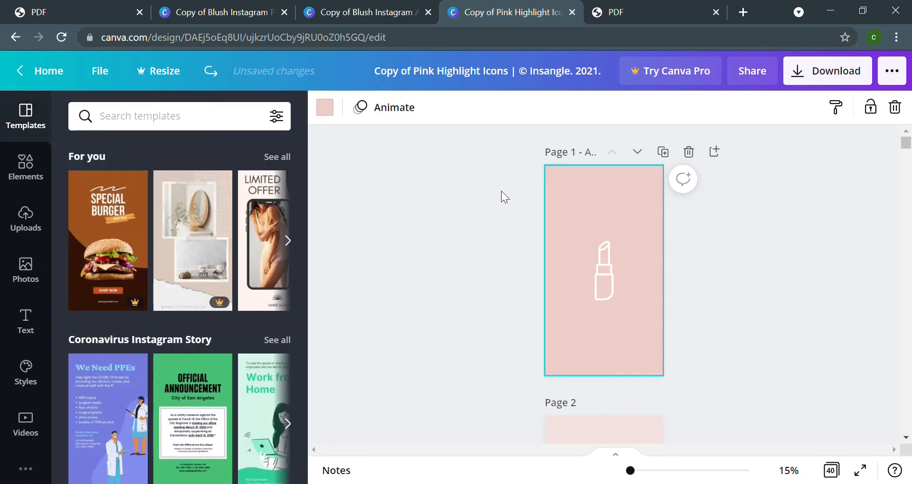
# - Delete the lipstick icon from page 1, open the elements library, and undo the deletion
pyautogui.click(604, 267)
pyautogui.moveTo(599, 248); pyautogui.dragTo(696, 218)
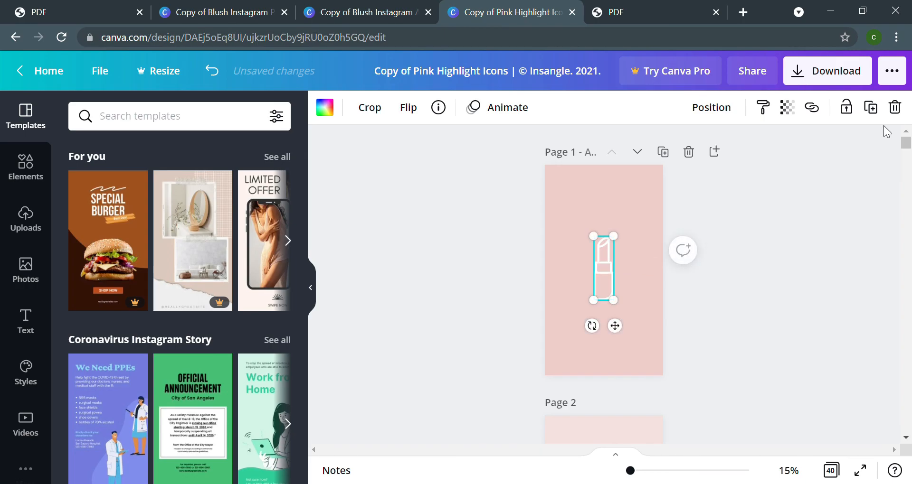
pyautogui.click(895, 107)
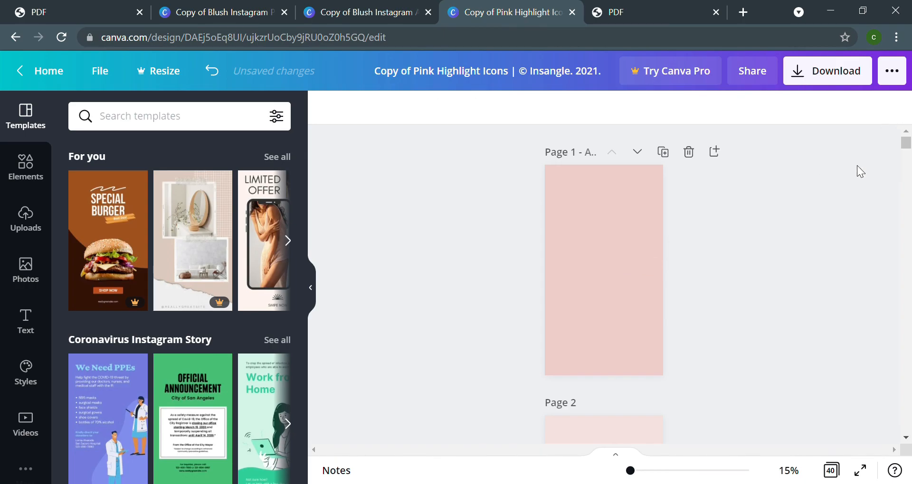
pyautogui.click(21, 192)
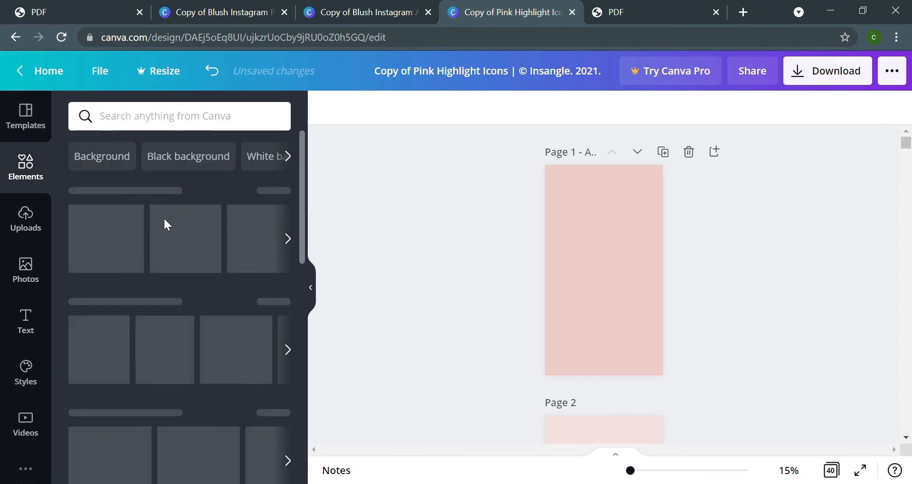
pyautogui.click(212, 76)
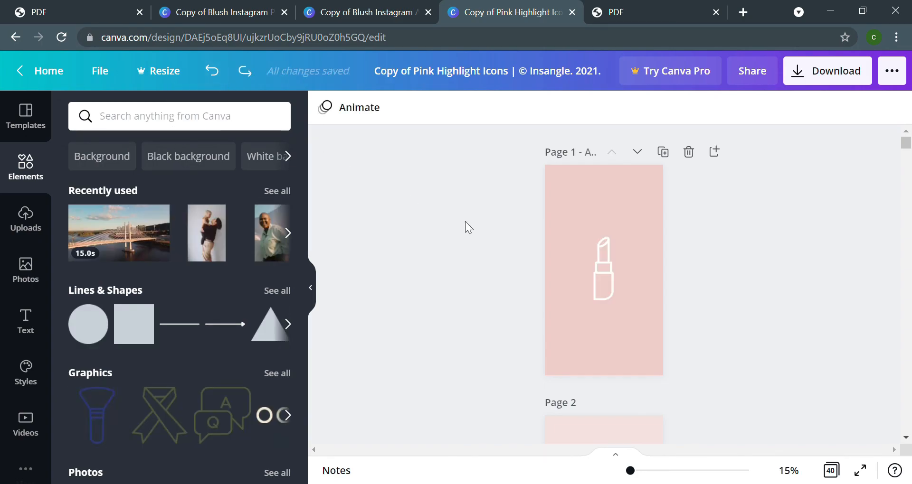
# - Examine the highlight icons' download settings, including the file type and the page selection
pyautogui.click(865, 69)
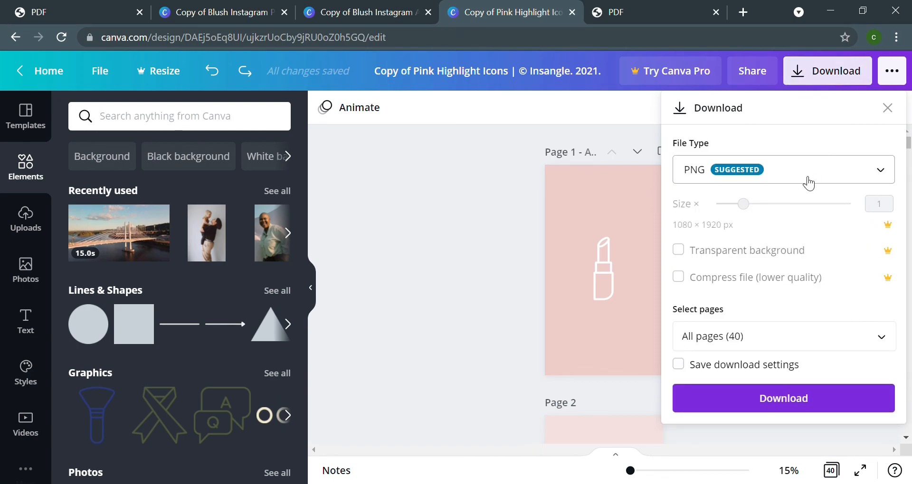
pyautogui.click(768, 344)
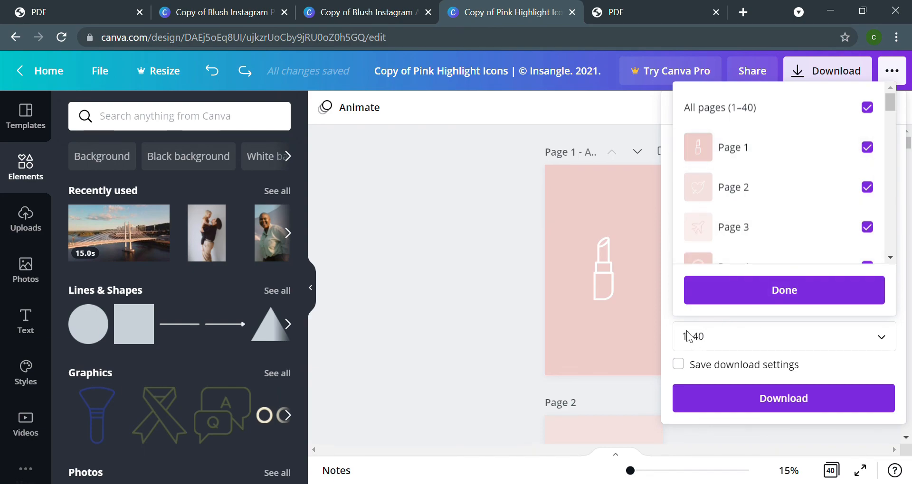
pyautogui.click(667, 325)
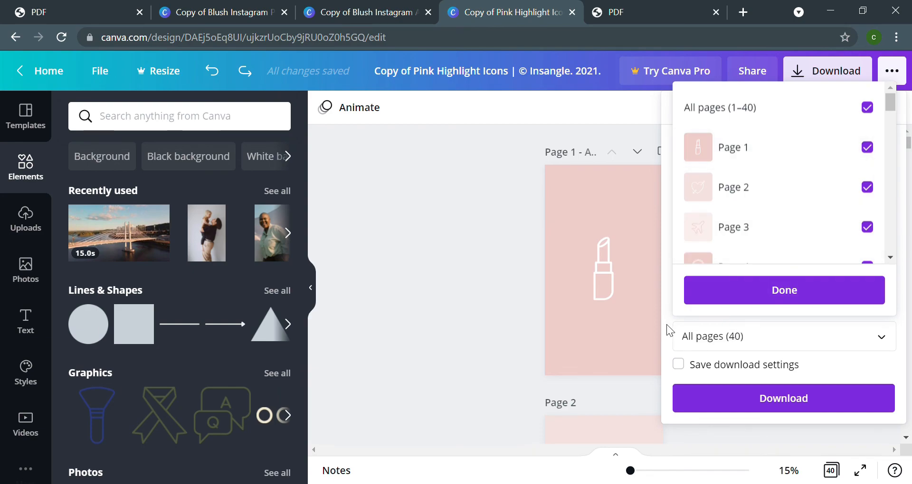
pyautogui.click(750, 401)
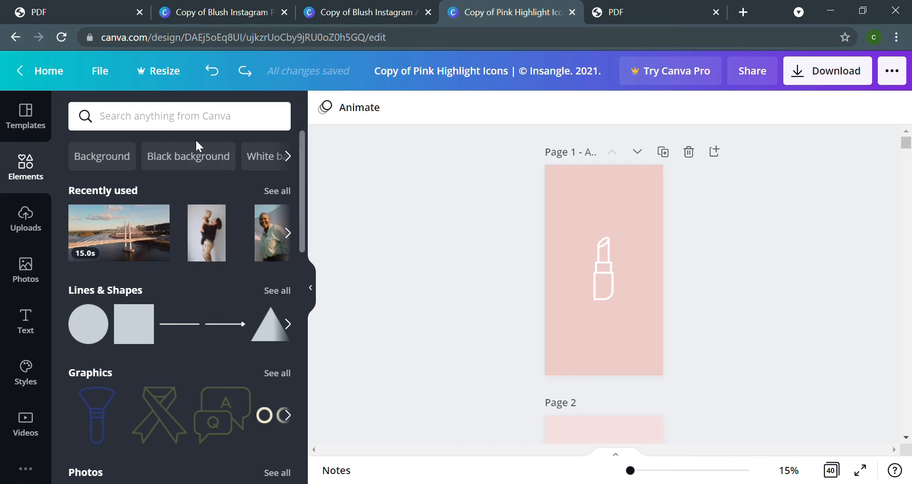
# - Look through the open Instagram post, animated and highlight icon designs, and return to the Blush template PDF
pyautogui.click(75, 7)
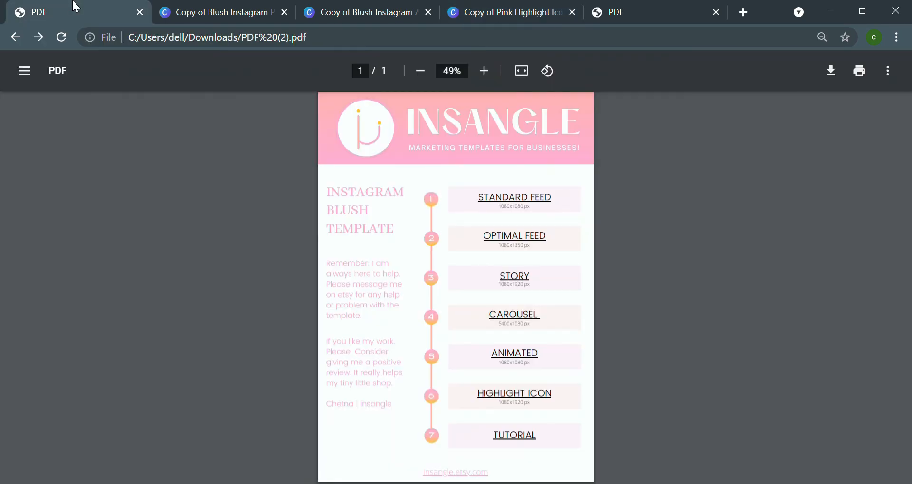
pyautogui.click(215, 7)
pyautogui.click(363, 7)
pyautogui.click(490, 7)
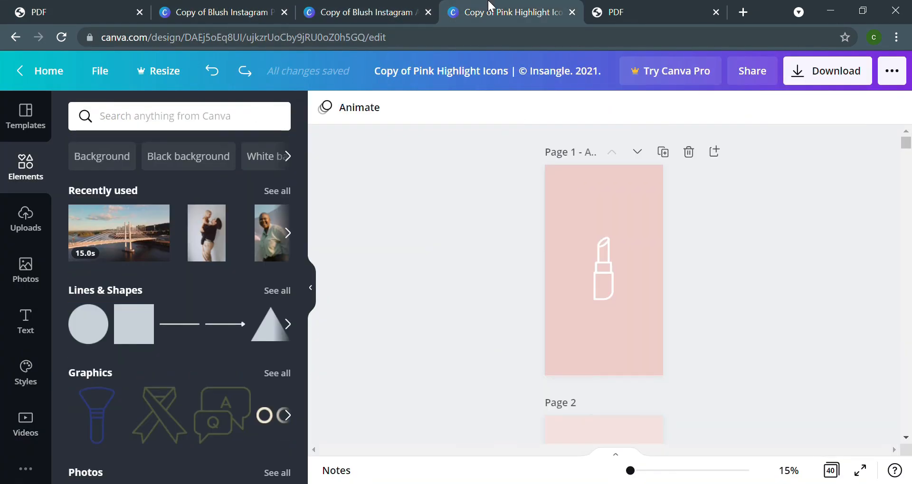
pyautogui.click(5, 14)
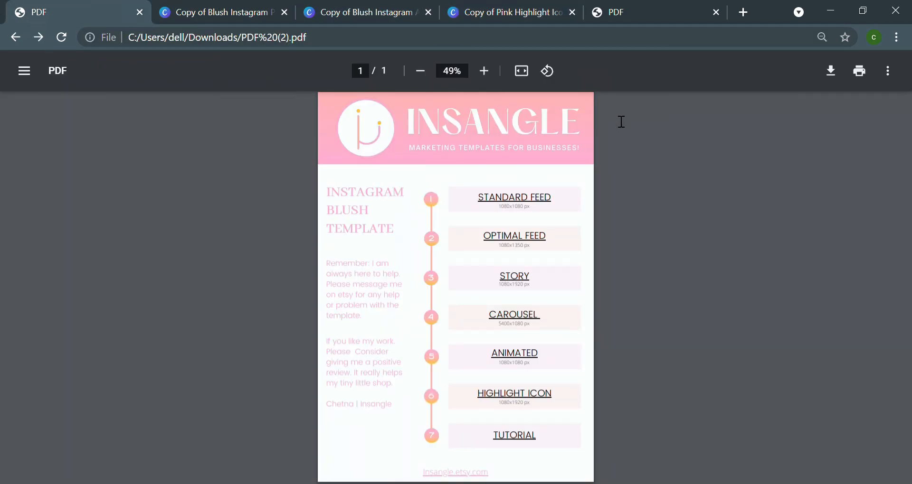